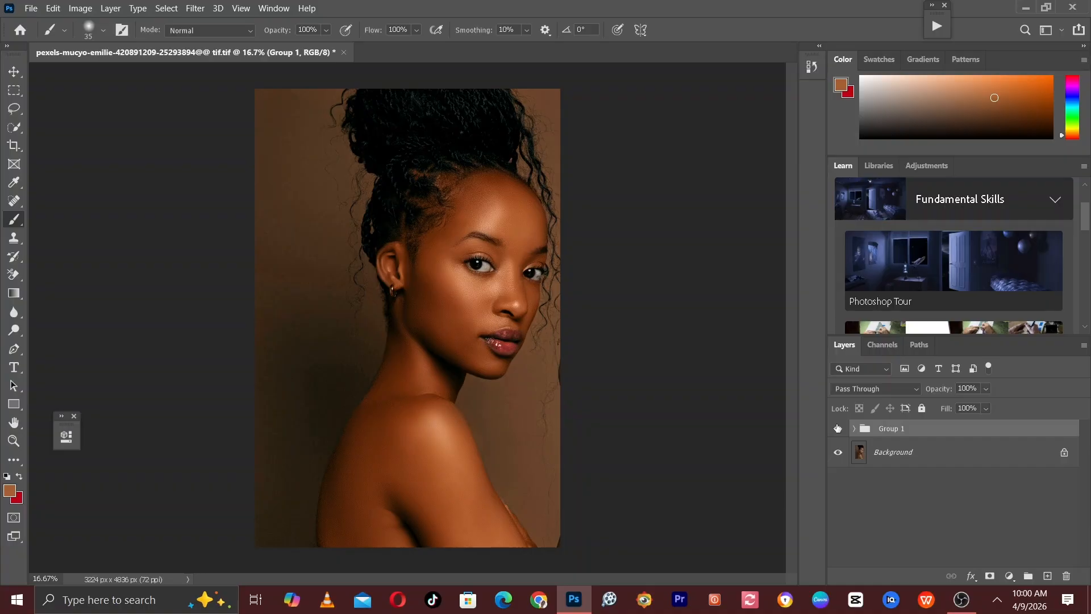
- Compare the photo with and without Group 1, and delete the group
click(837, 429)
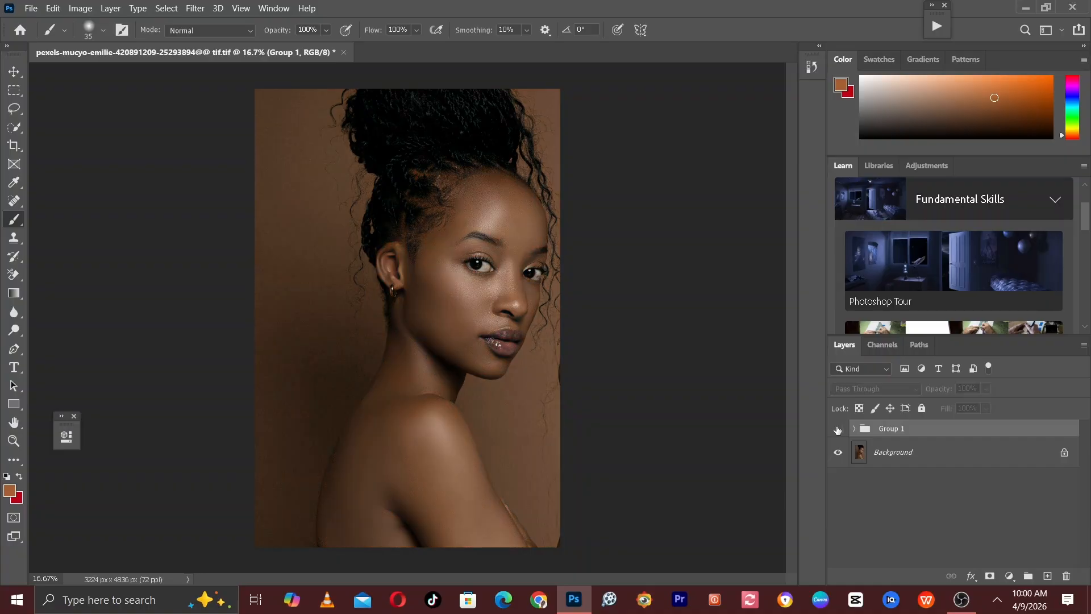
click(837, 429)
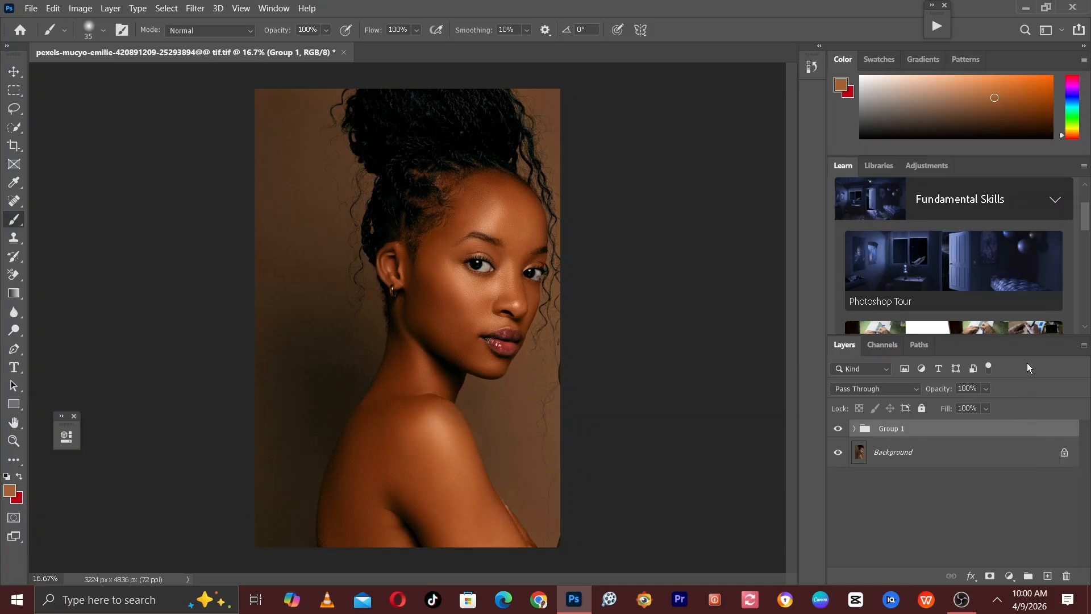
drag(891, 442, 1068, 577)
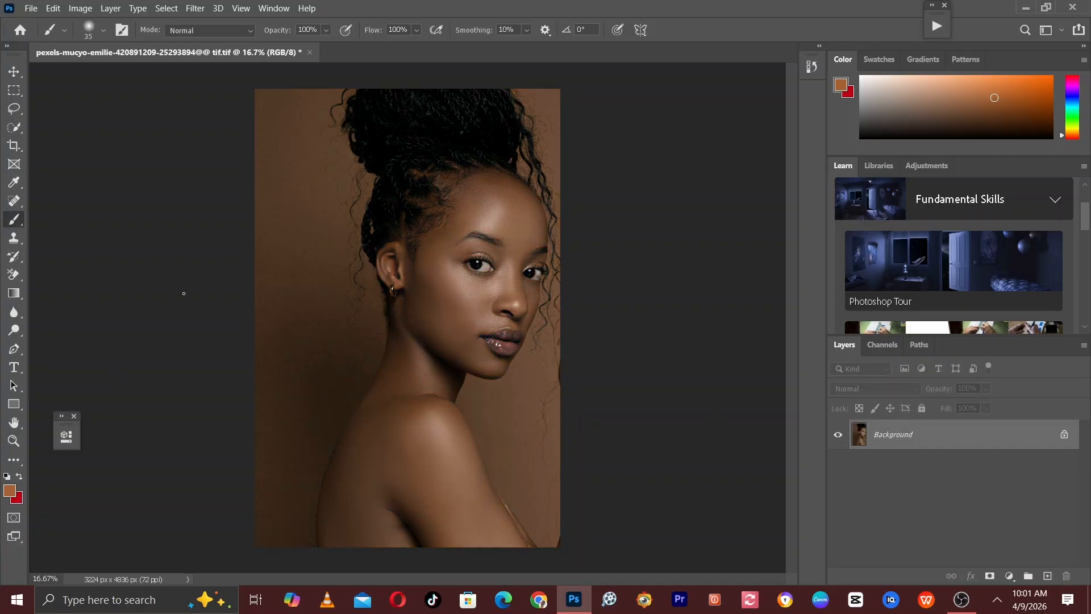
- Duplicate the Background layer and set the copy's blend mode to Color
key(ctrl+plus)
key(ctrl+minus)
key(ctrl+plus)
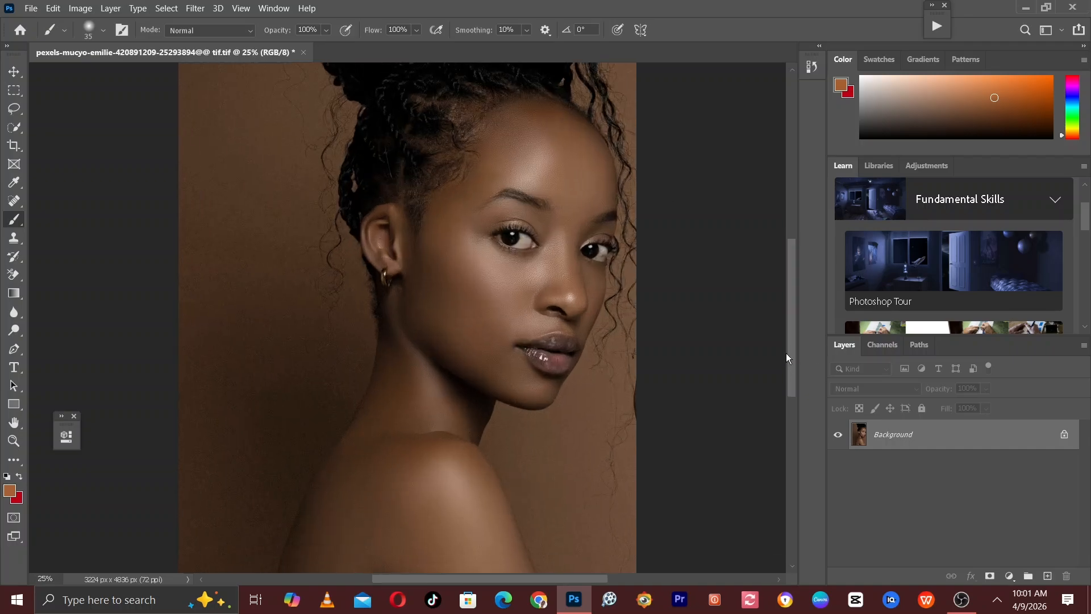
key(ctrl+j)
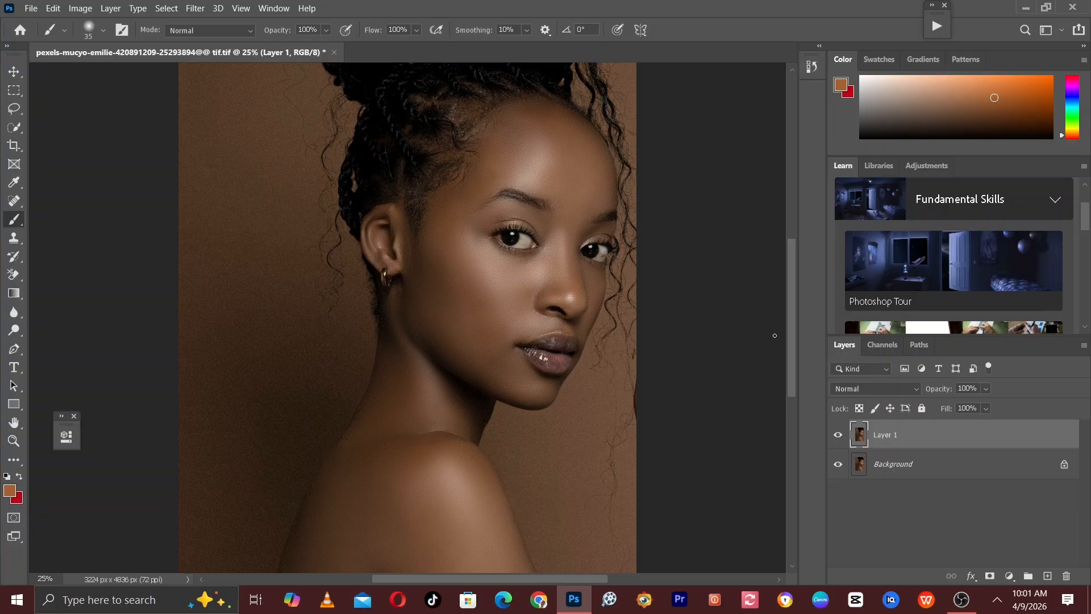
click(890, 389)
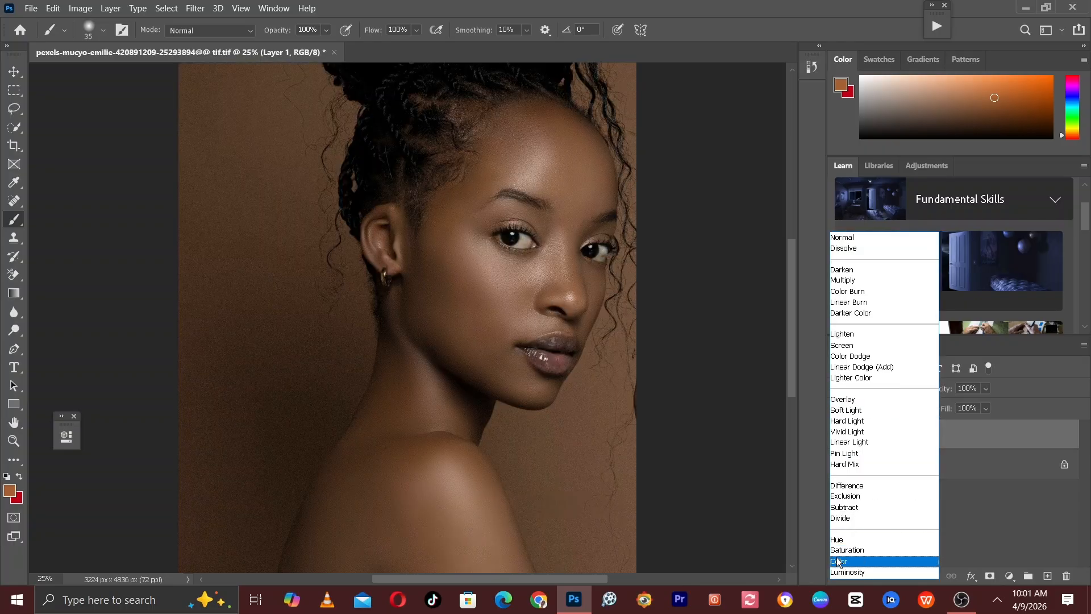
click(839, 561)
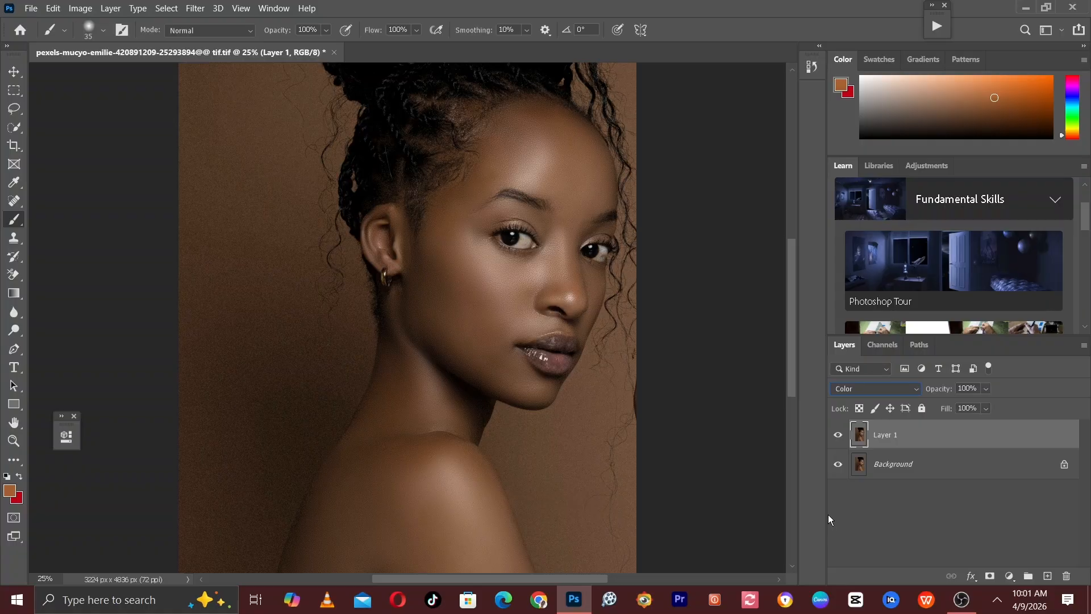
- Set the foreground colour to the orange-brown a56933
click(14, 494)
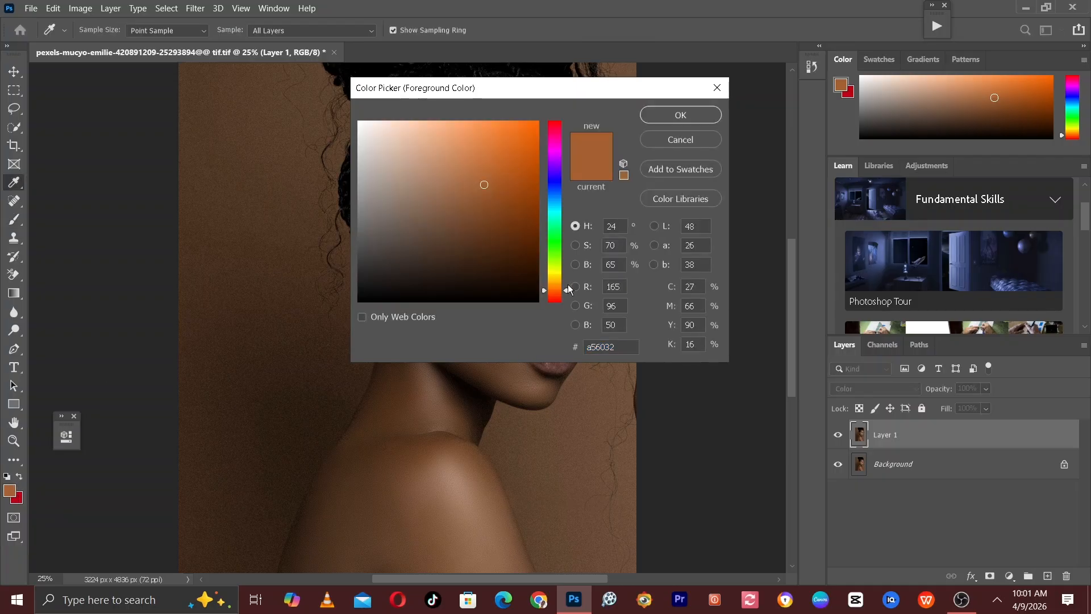
click(567, 289)
drag(566, 291, 565, 289)
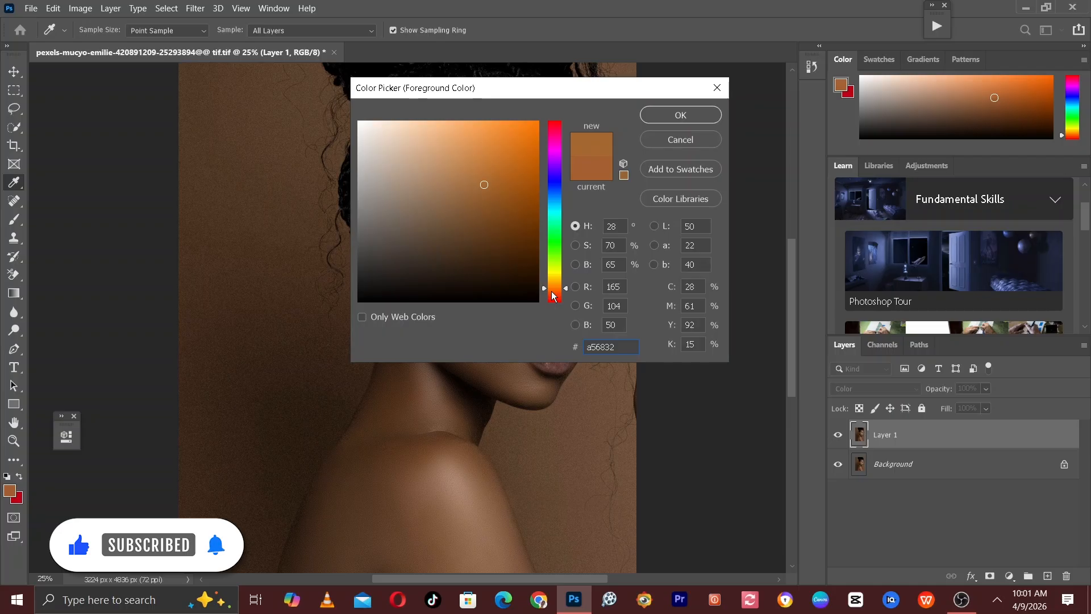
click(484, 183)
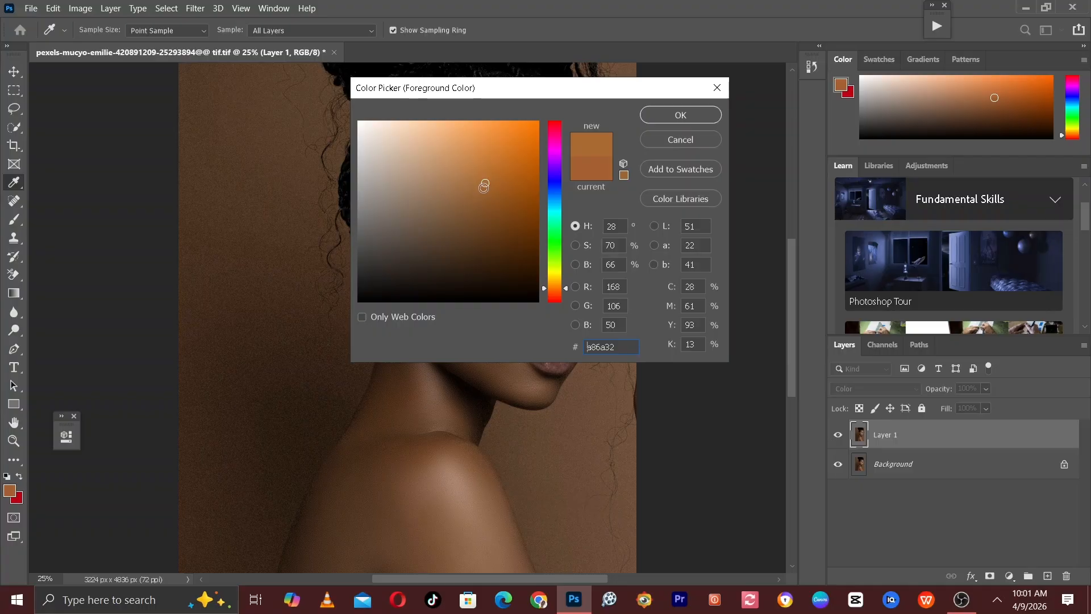
click(483, 189)
click(484, 186)
click(483, 184)
click(680, 115)
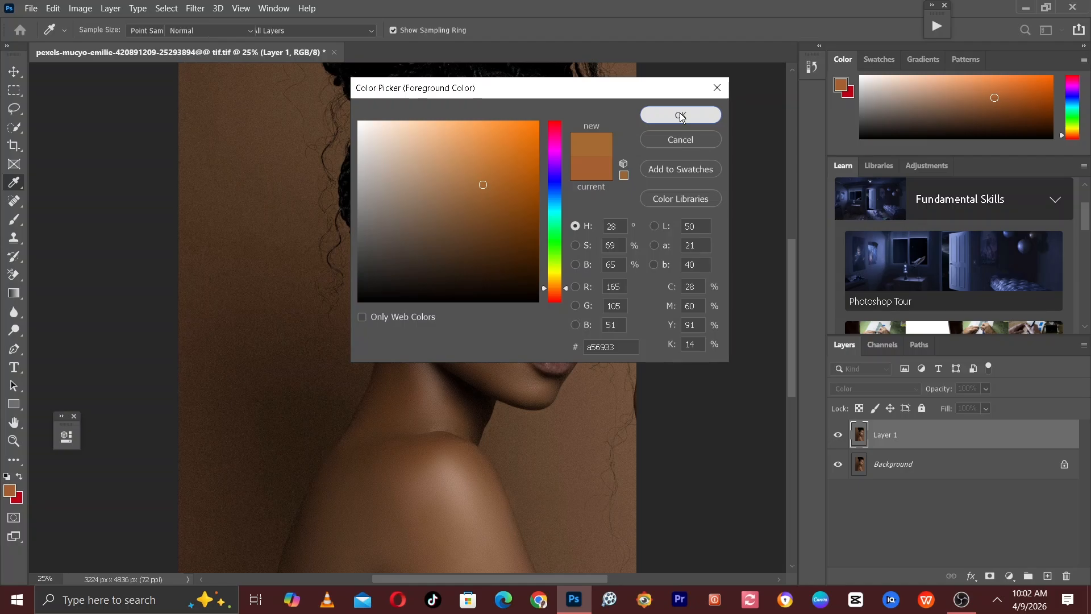
click(681, 115)
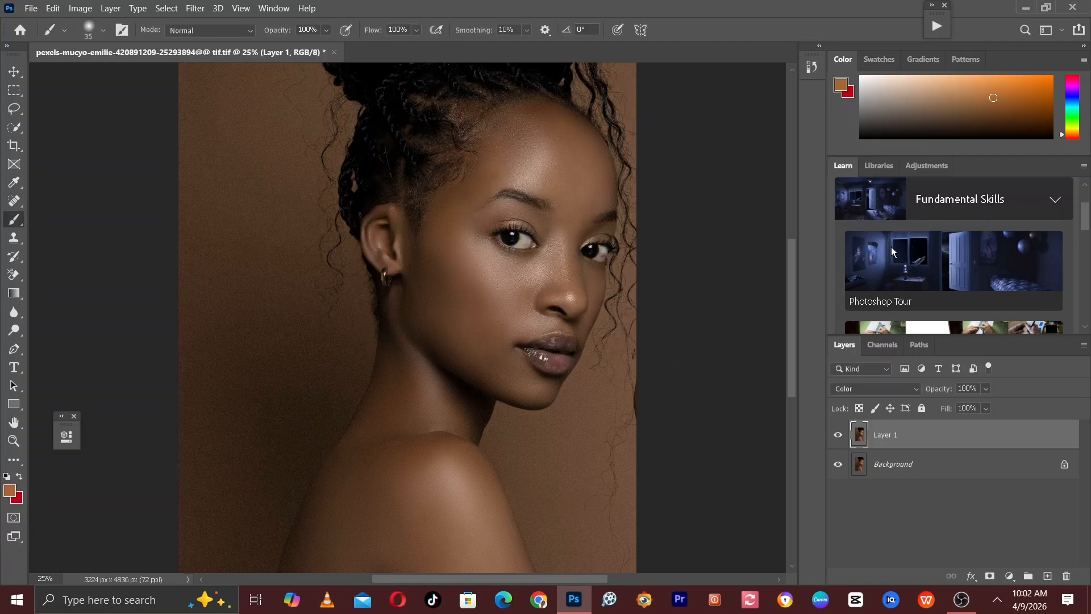
- Select the woman automatically with Select Subject
key(ctrl+minus)
key(ctrl+minus)
key(ctrl+plus)
key(ctrl+plus)
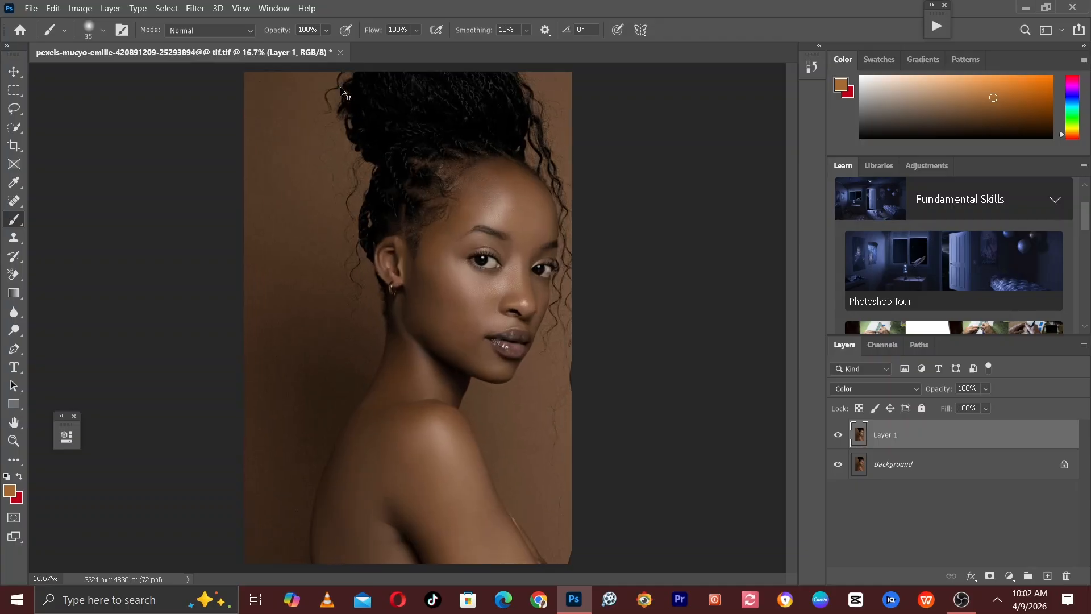
click(170, 5)
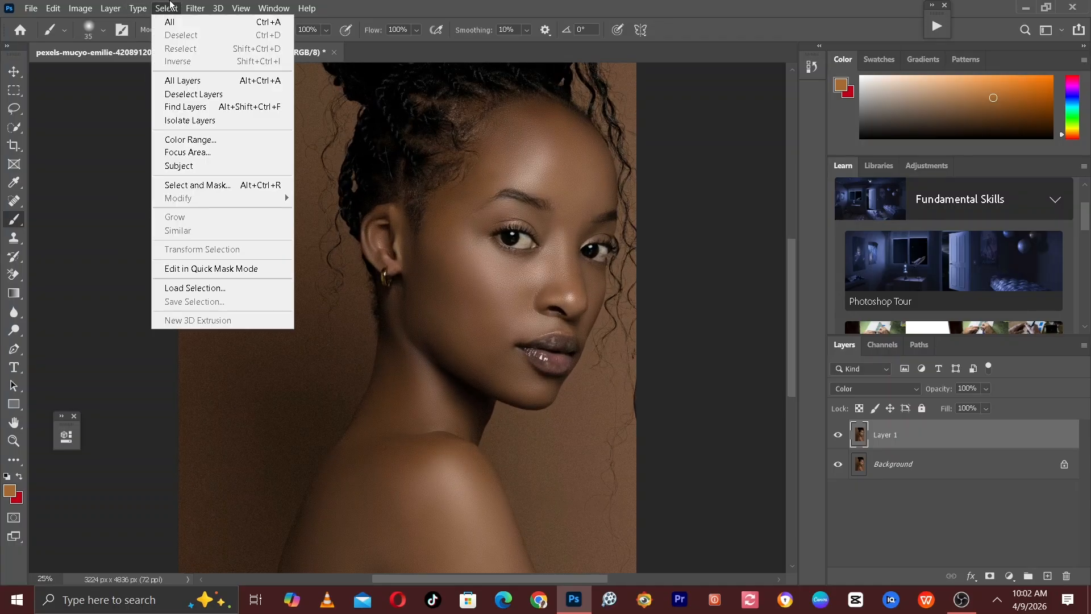
click(190, 166)
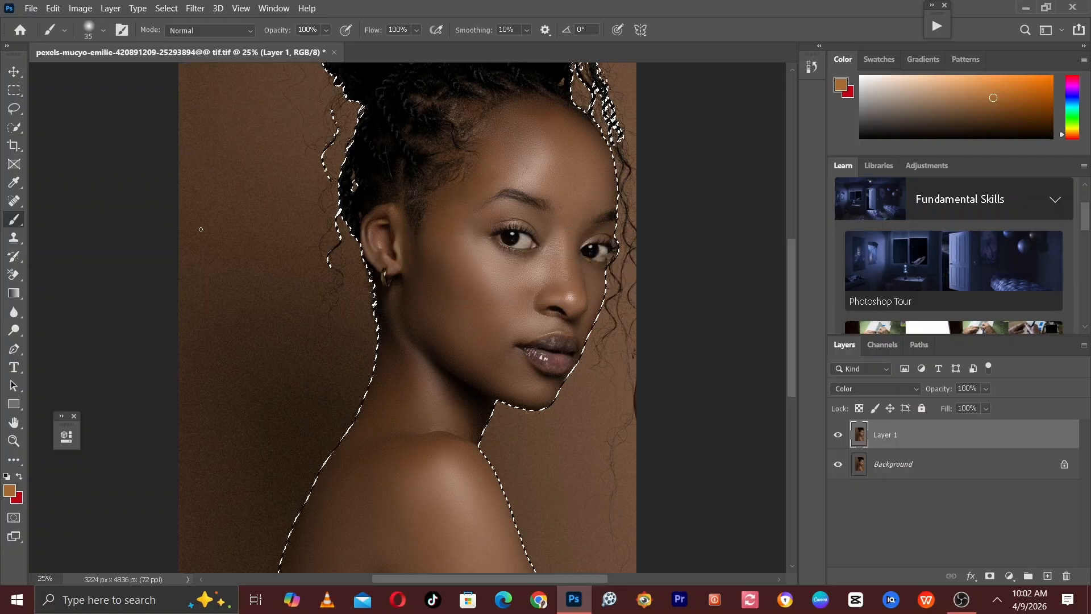
- Examine the selection's edge along the arm, shoulder, neck, face and hair, with the Quick Selection tool ready at size 300
key(ctrl+plus)
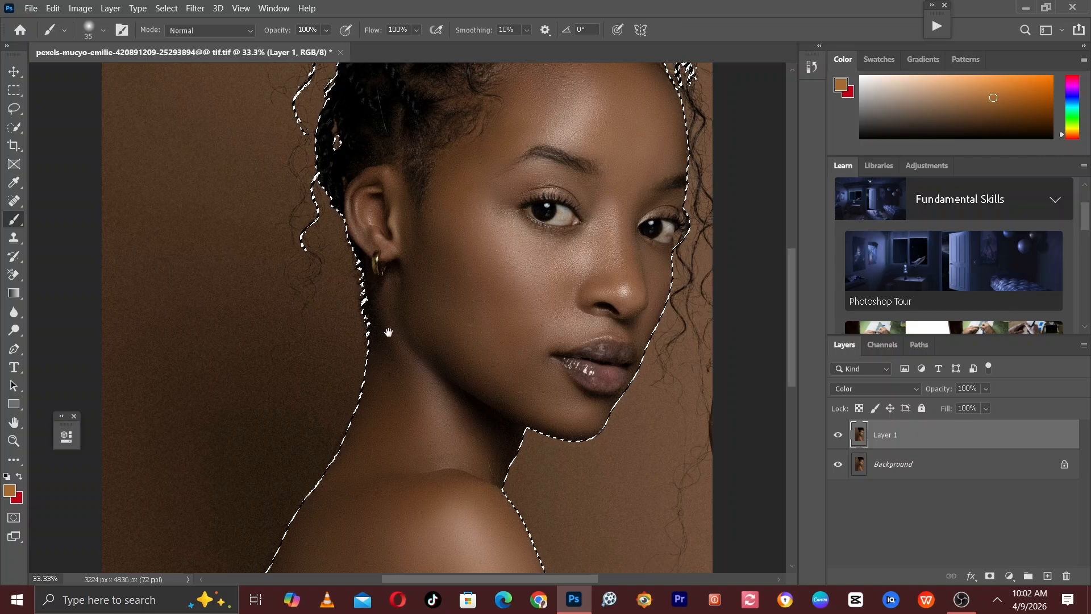
drag(389, 332, 400, 156)
drag(404, 415, 364, 235)
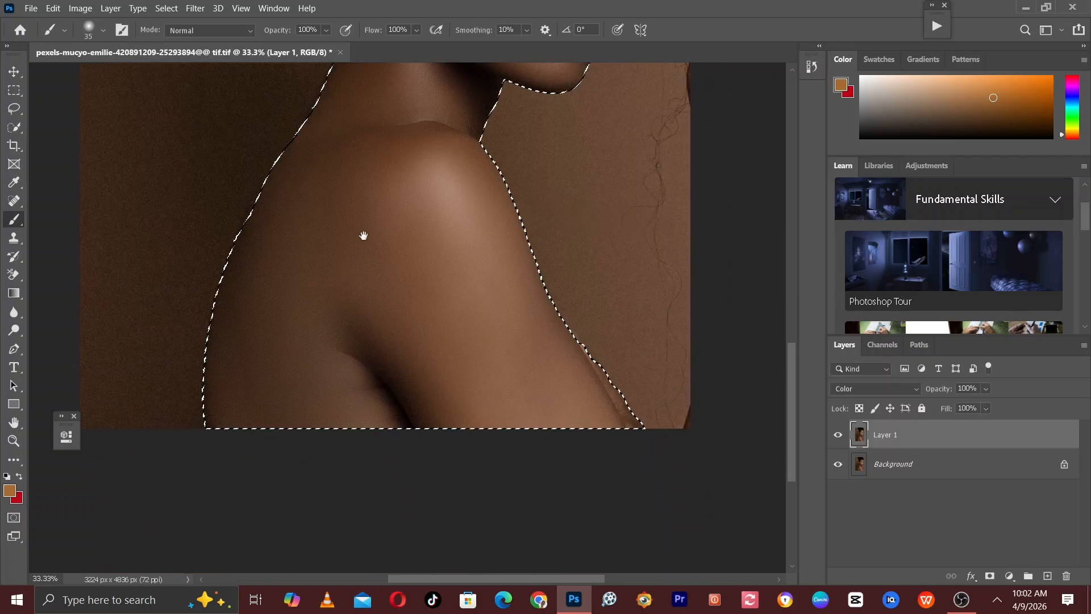
key(w)
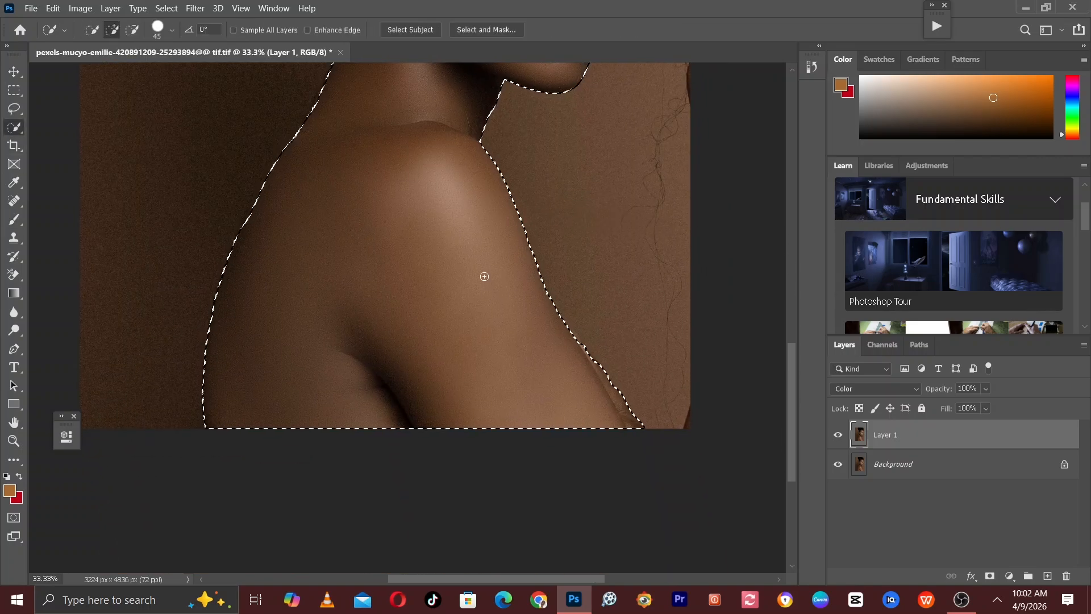
key(bracketright)
key(bracketright)
key(bracketright)
key(bracketright)
key(bracketright)
key(bracketright)
key(bracketright)
key(bracketright)
key(bracketright)
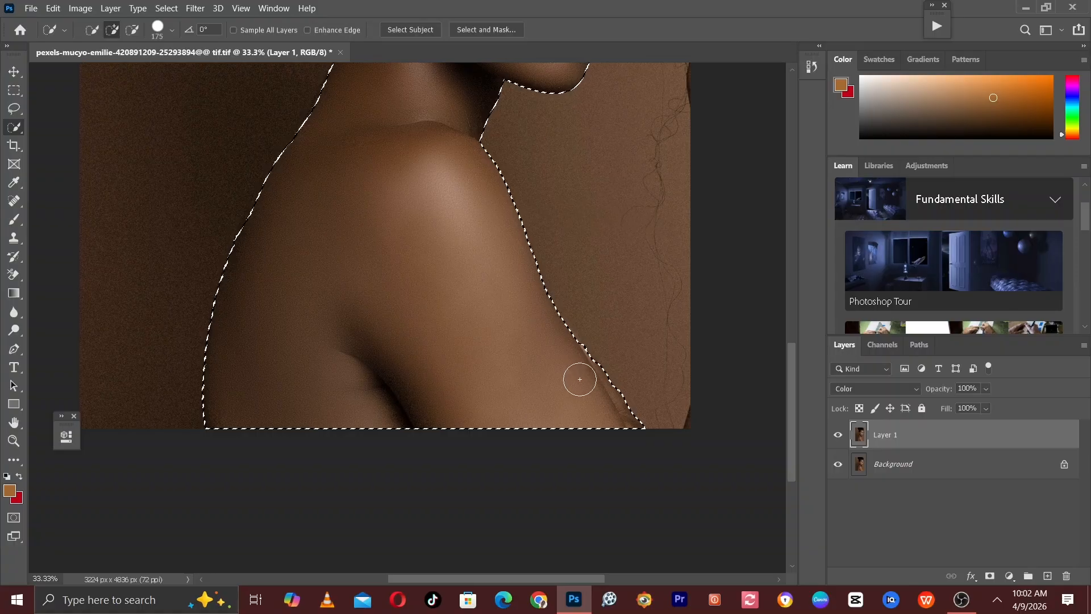
key(bracketright)
key(ctrl+d)
scroll(224, 475, up, 5)
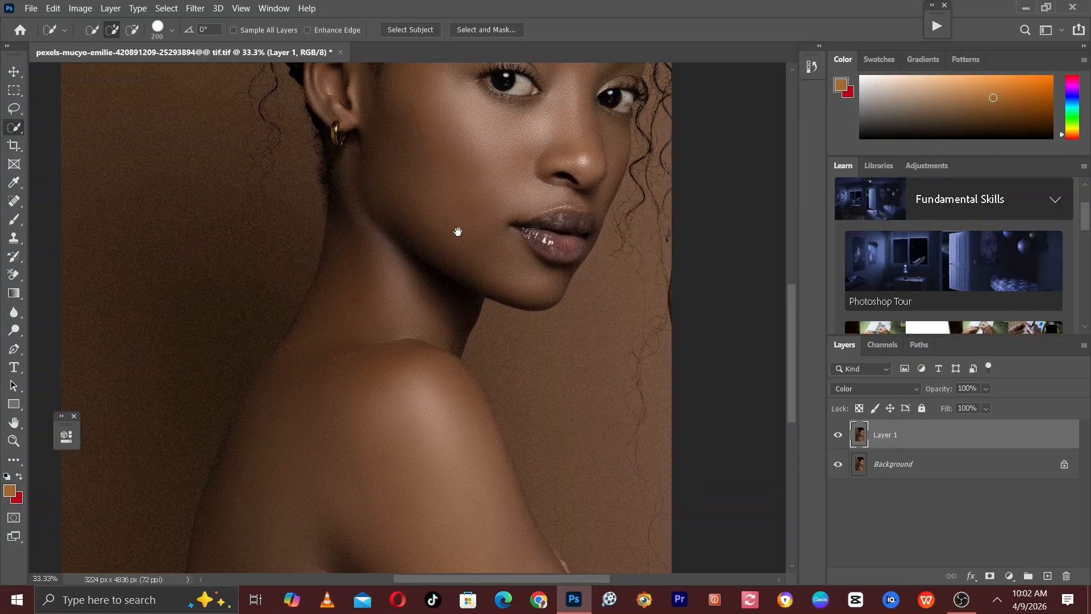
key(bracketright)
key(bracketright)
mouse_move(458, 231)
mouse_down()
mouse_move(468, 301)
mouse_move(555, 311)
mouse_up()
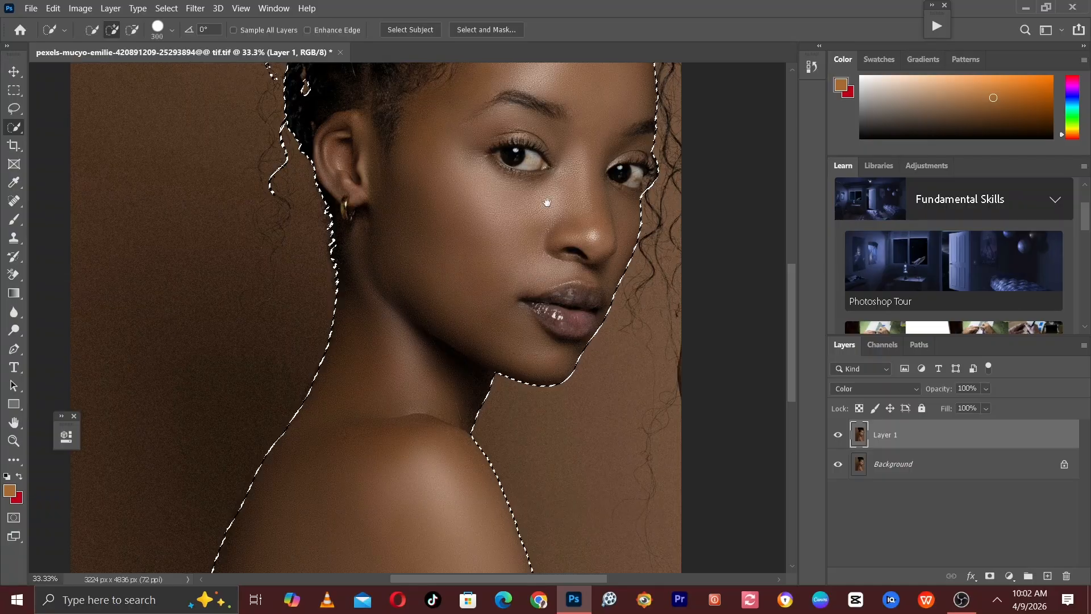
drag(546, 202, 571, 325)
key(ctrl+minus)
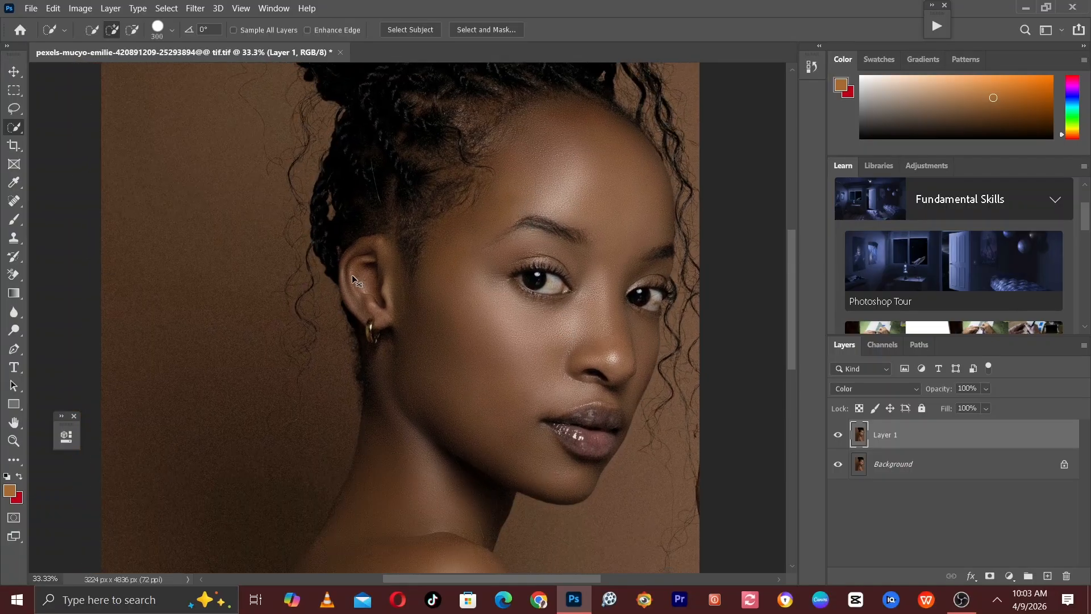
key(ctrl+minus)
key(ctrl+minus)
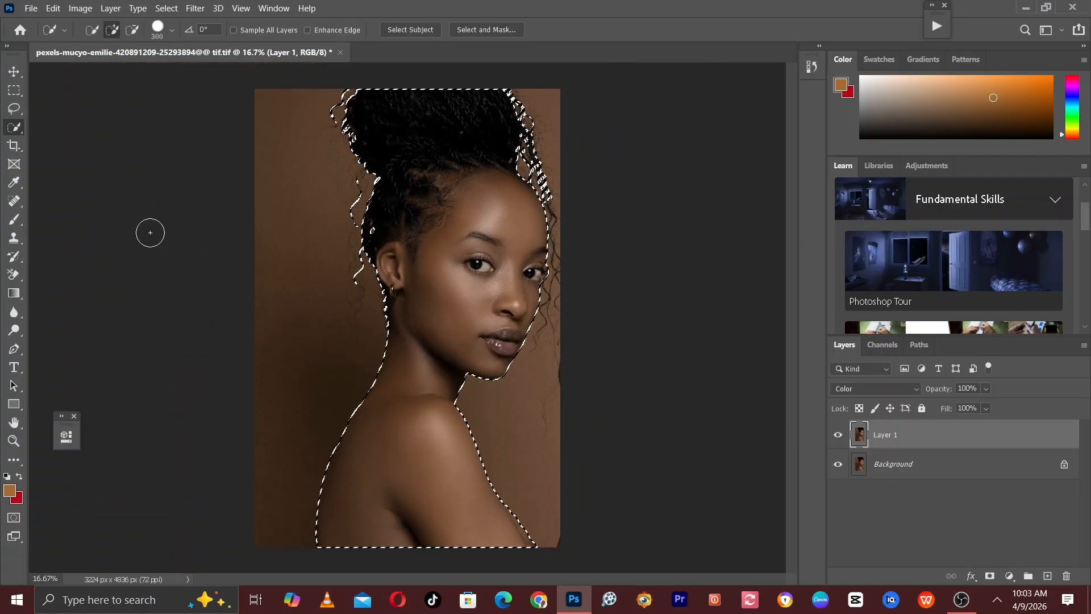
- Switch to the Brush tool and set Layer 1's opacity to 50%
key(b)
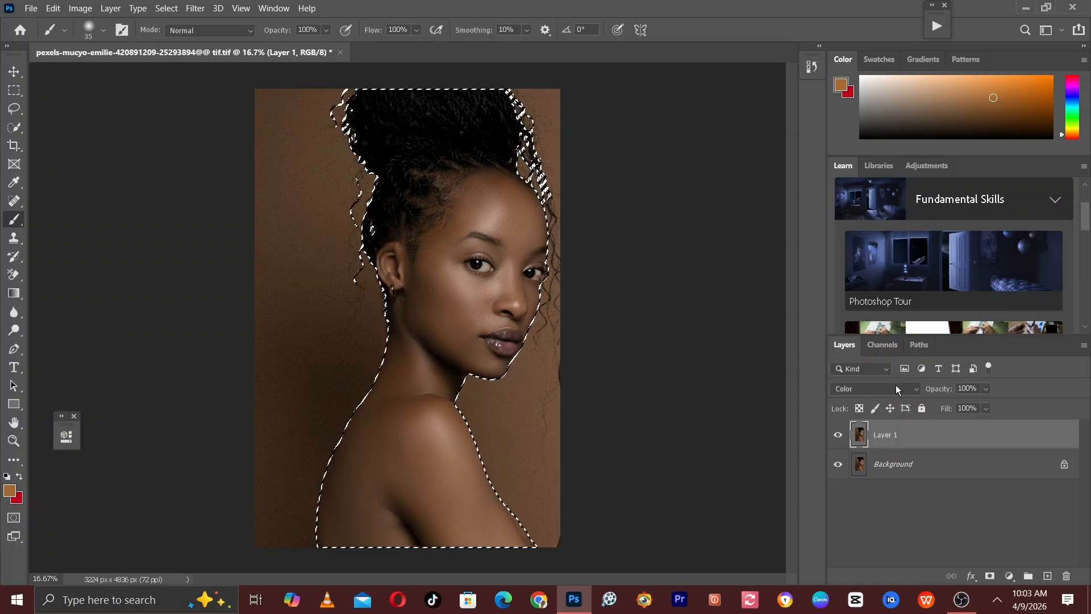
click(979, 388)
text(5)
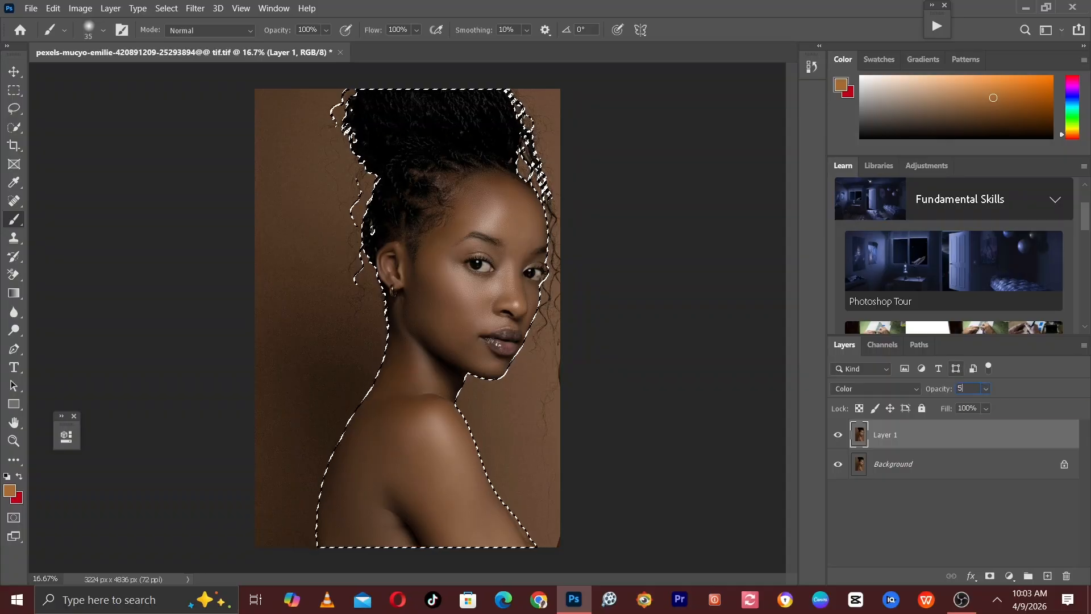
text(0)
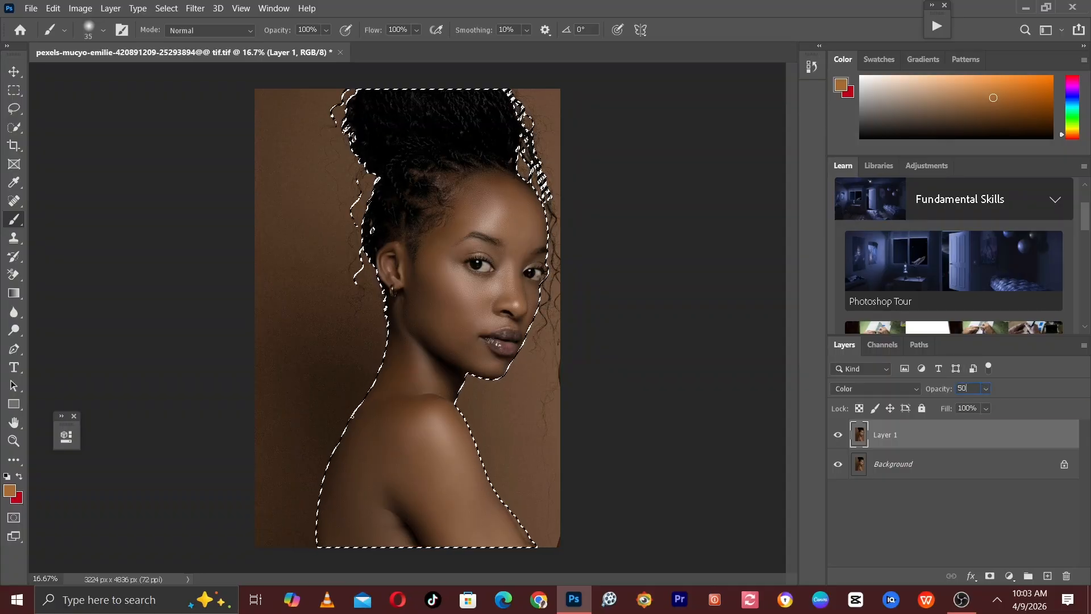
key(Return)
- Paint the orange-brown tint over the forehead inside the selection with the brush at size 300
key(ctrl+plus)
key(ctrl+plus)
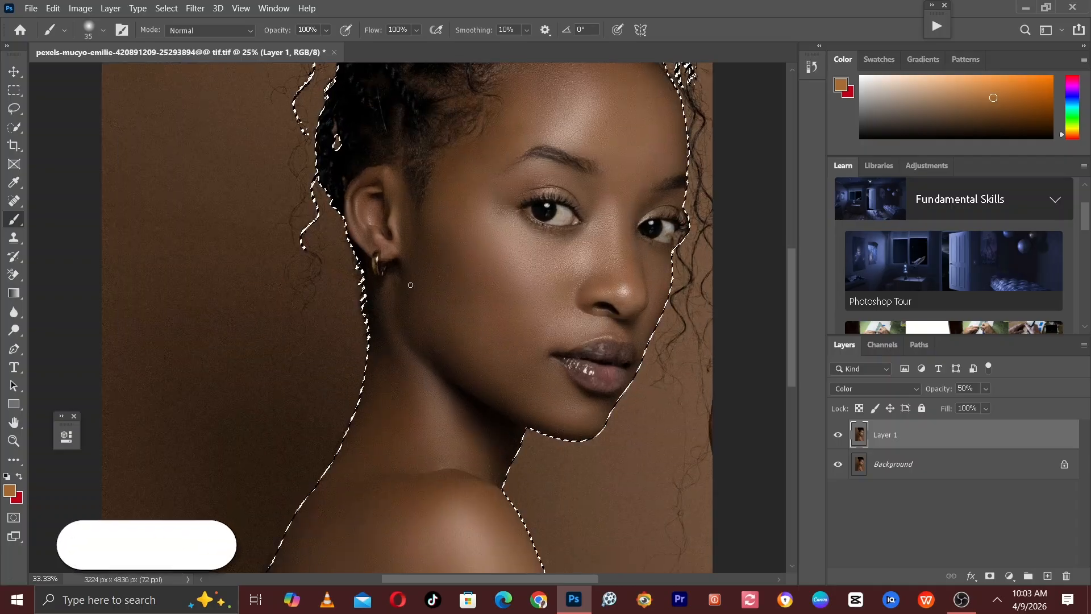
drag(410, 282, 382, 403)
key(ctrl+plus)
key(ctrl+plus)
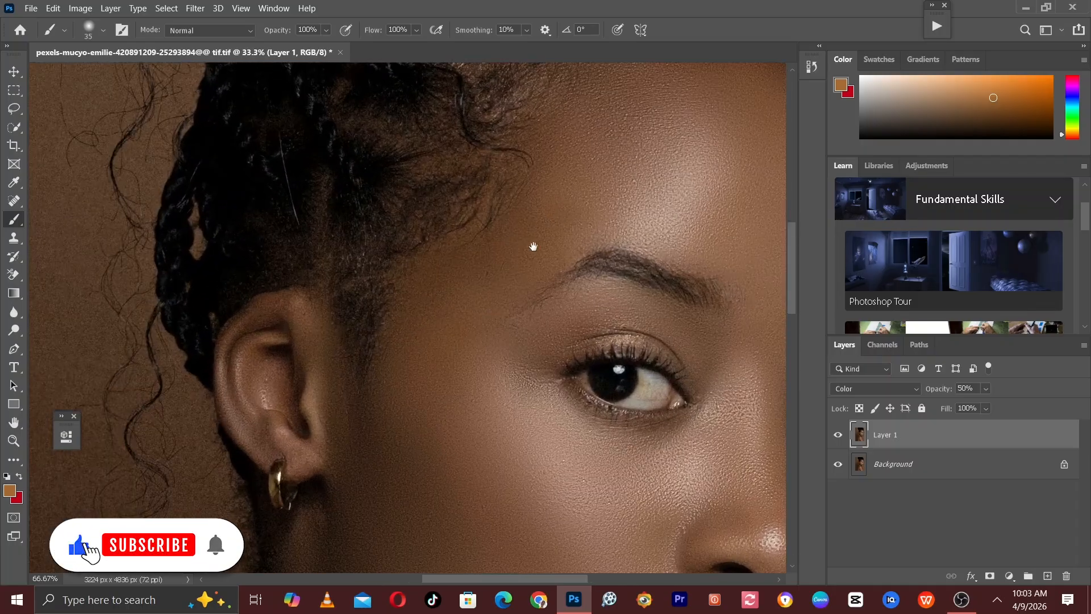
drag(533, 246, 338, 408)
key(bracketright)
key(bracketright)
key(bracketright)
key(bracketright)
key(bracketright)
key(bracketright)
key(bracketright)
key(bracketright)
key(bracketright)
key(bracketright)
key(bracketright)
key(bracketright)
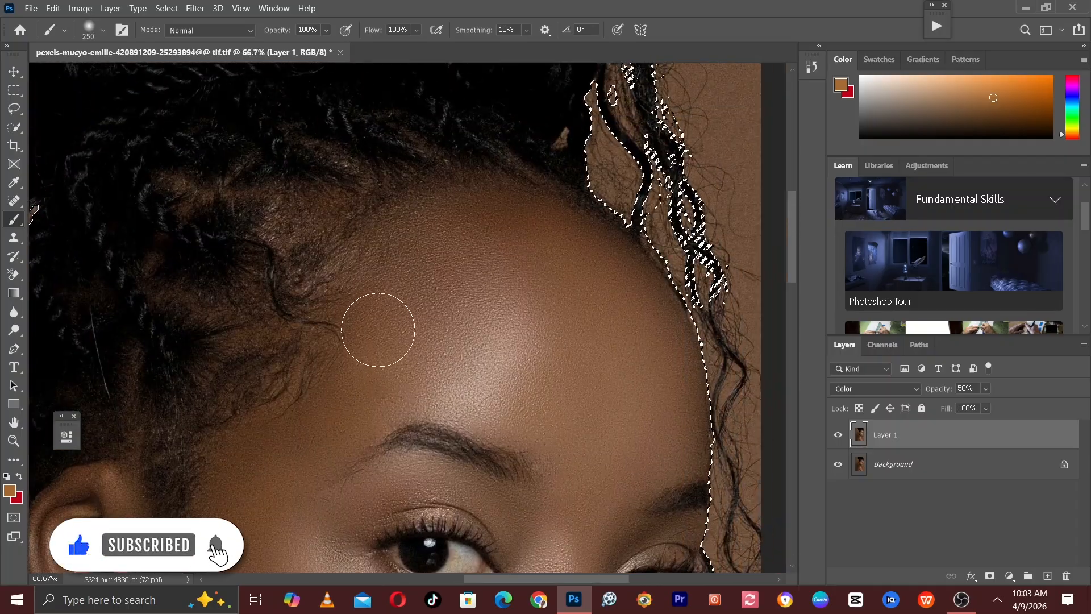
key(bracketright)
mouse_move(379, 331)
mouse_down()
mouse_move(526, 286)
mouse_move(474, 319)
mouse_move(370, 341)
mouse_move(449, 335)
mouse_move(601, 372)
mouse_move(550, 269)
mouse_move(618, 371)
mouse_move(558, 270)
mouse_move(445, 252)
mouse_move(476, 227)
mouse_move(444, 280)
mouse_move(605, 270)
mouse_move(648, 380)
mouse_move(625, 446)
mouse_up()
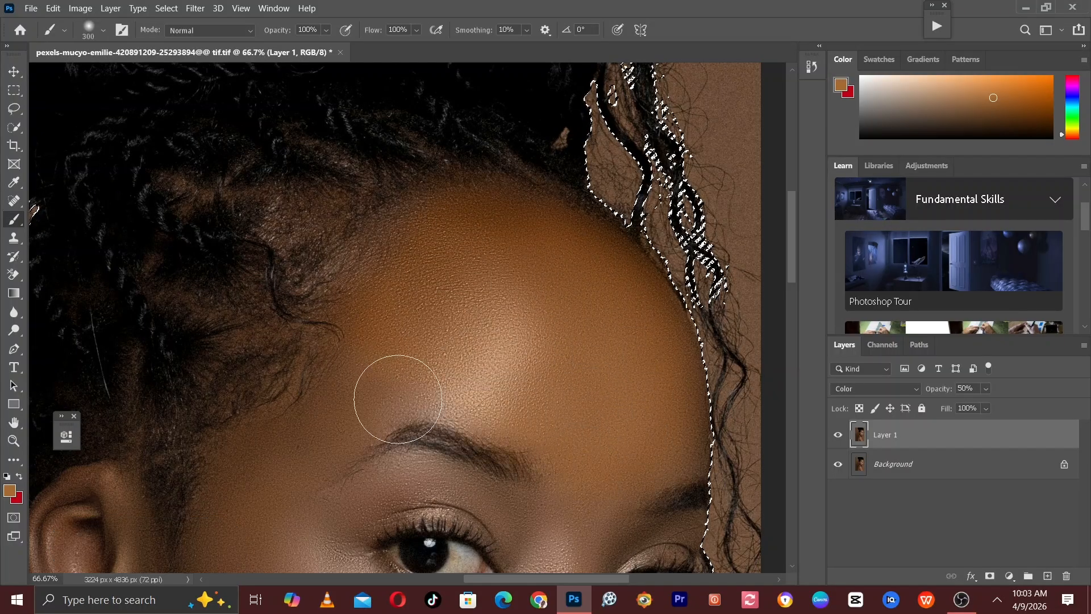
- Paint the tint over the temple at brush size 250 and the near cheek at size 400
drag(398, 399, 511, 280)
key(bracketleft)
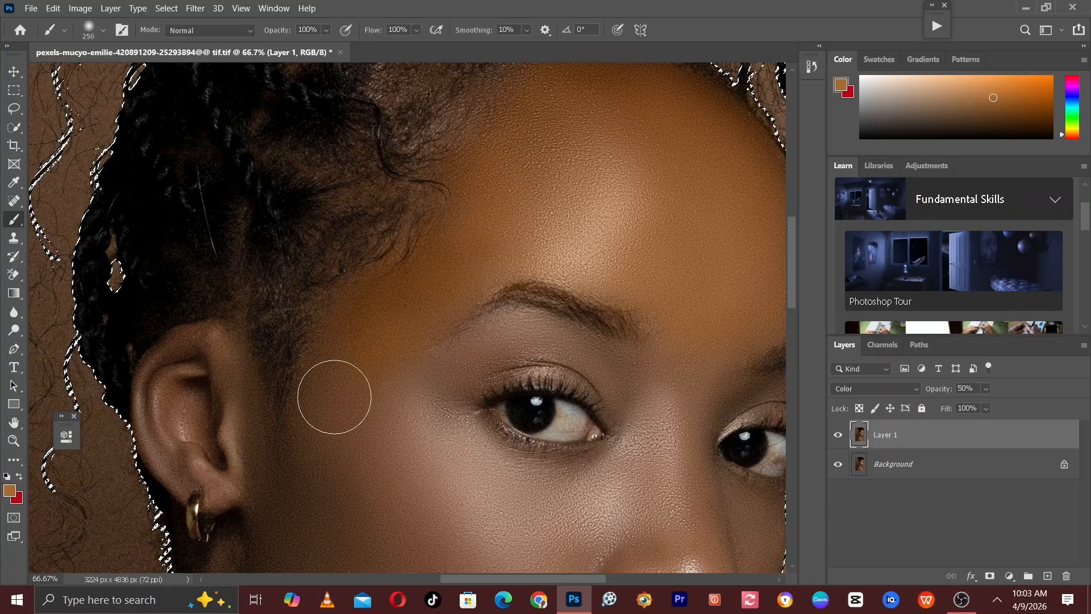
key(ctrl+d)
drag(394, 377, 379, 255)
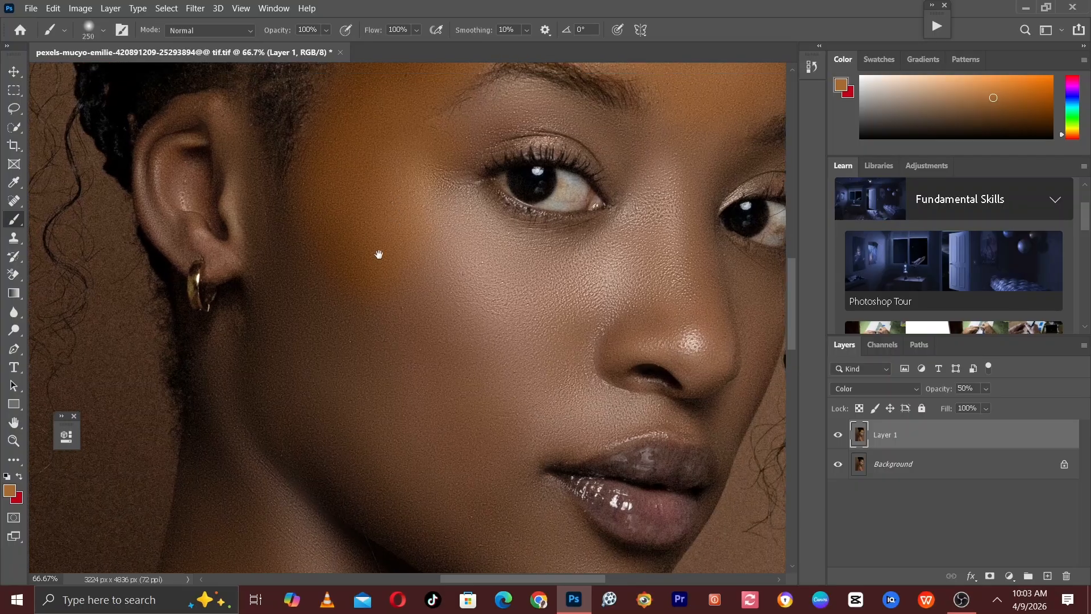
key(ctrl+shift+d)
key(bracketright)
key(bracketright)
key(bracketright)
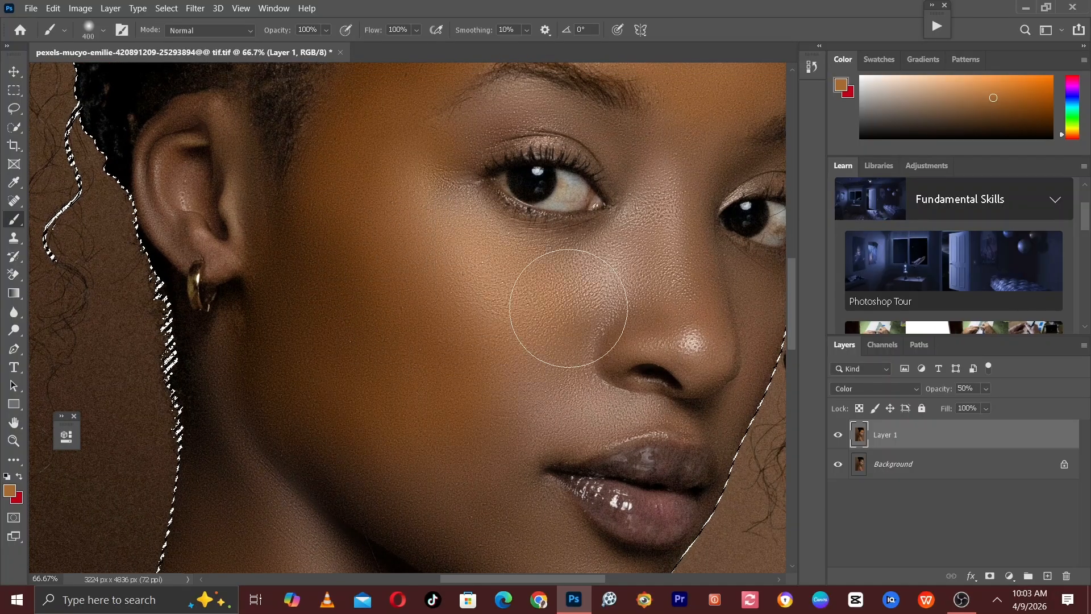
- Paint the orange-brown tint over the nose and far cheek at brush size 200 and the inner near cheek at size 300
drag(605, 276, 495, 318)
key(bracketleft)
key(bracketleft)
key(bracketleft)
key(bracketleft)
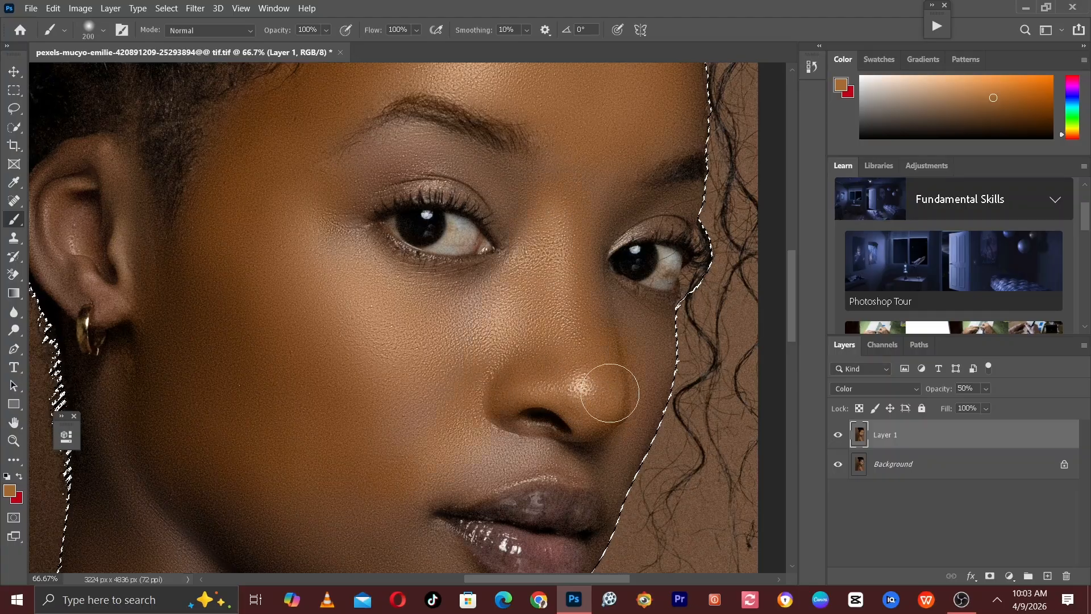
key(bracketright)
key(bracketright)
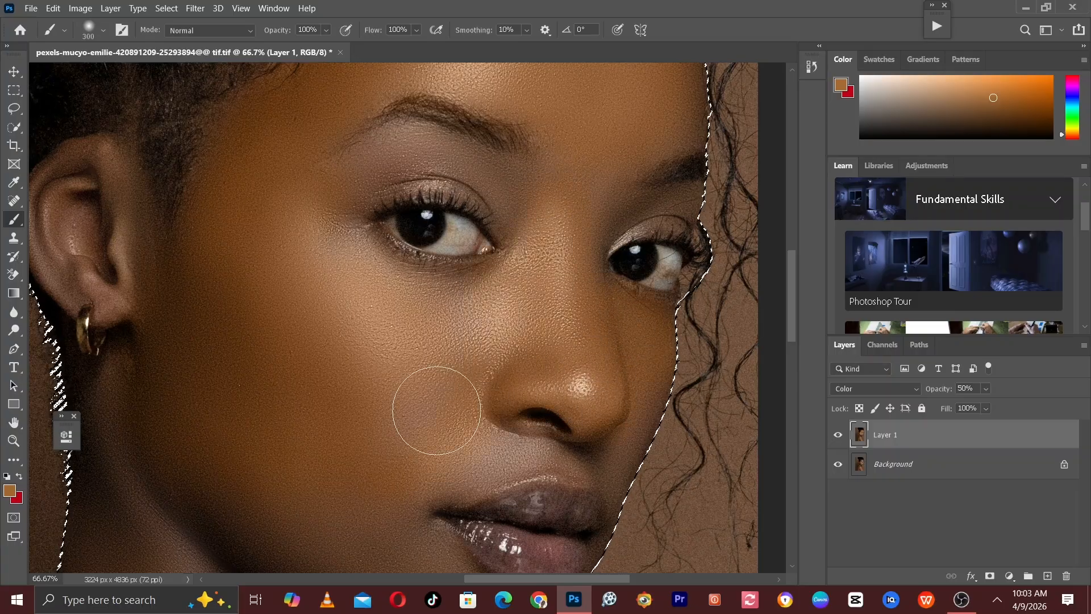
- Paint the tint around the near eyelid at brush size 200 and between the eyebrows at size 250
drag(387, 390, 432, 483)
key(bracketleft)
key(bracketleft)
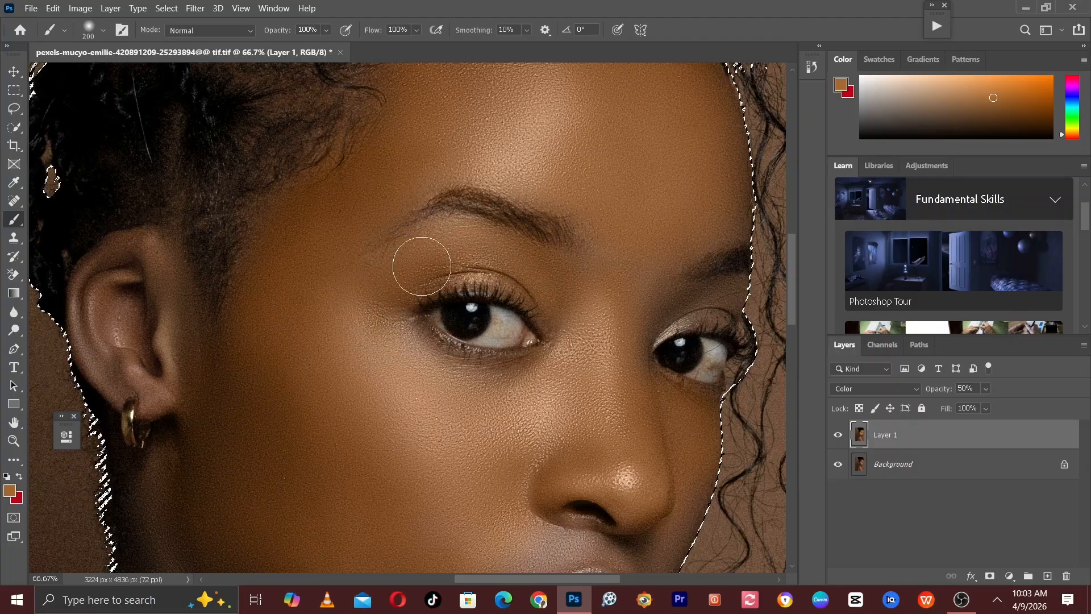
drag(671, 225, 493, 312)
key(bracketright)
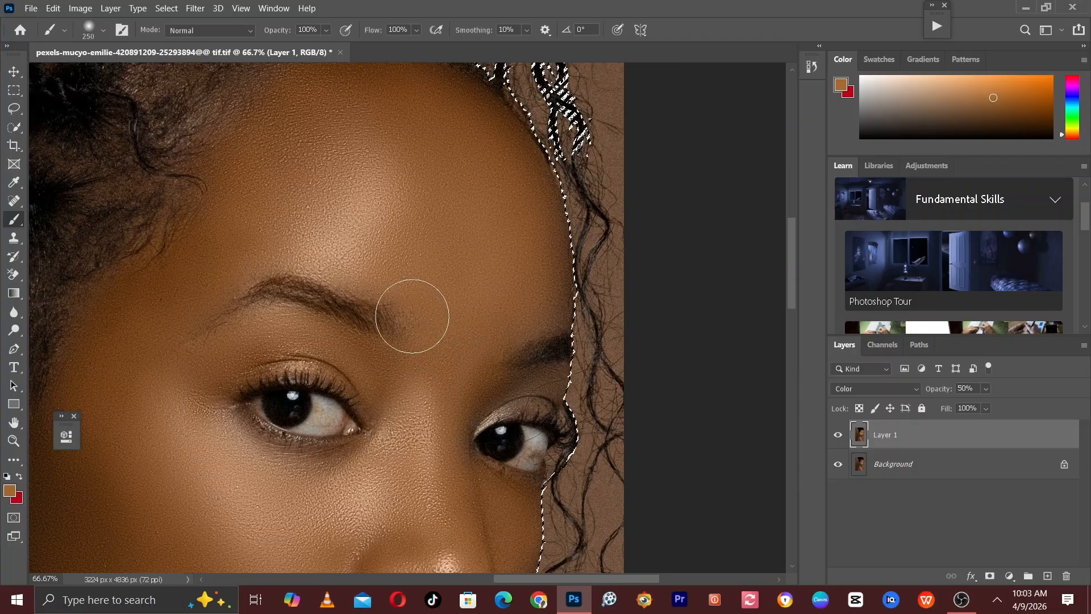
- Paint the tint around the far eyelid and eyebrow at brush size 100 and along the forehead hairline at size 150
key(bracketleft)
key(bracketleft)
key(bracketleft)
key(bracketleft)
key(bracketleft)
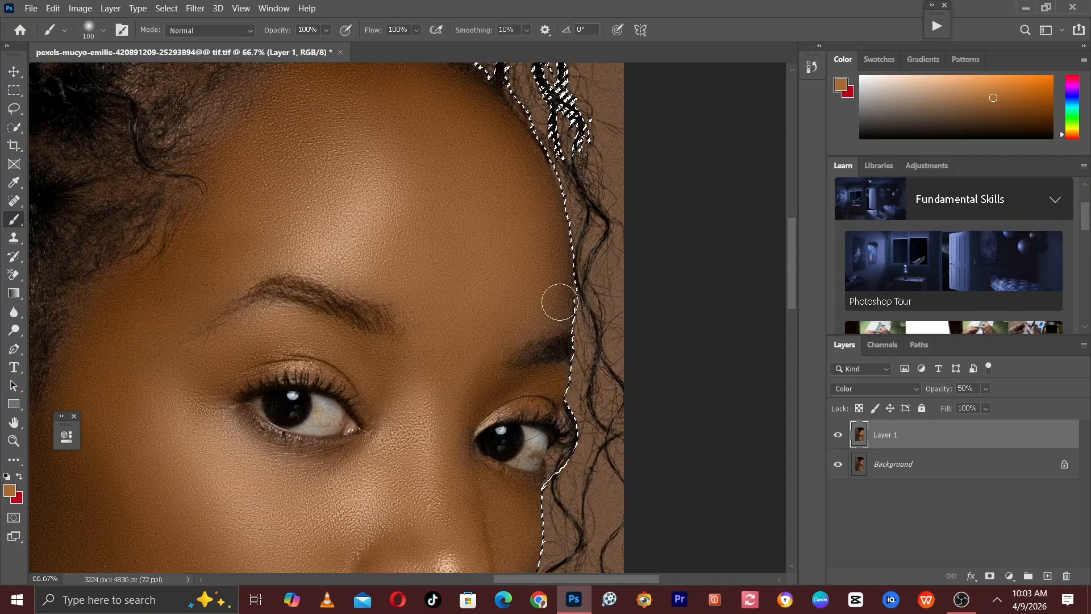
key(bracketright)
key(bracketright)
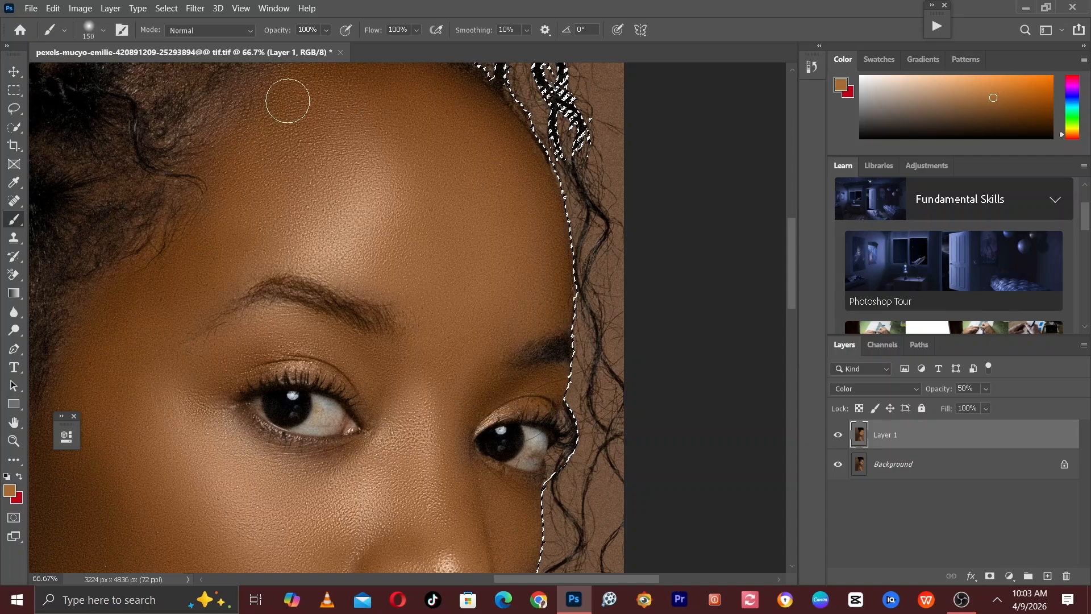
key(bracketright)
- Paint the tint above the upper lip at brush size 200 and over the lower cheek, jaw and chin at size 400
key(ctrl+minus)
drag(446, 426, 558, 151)
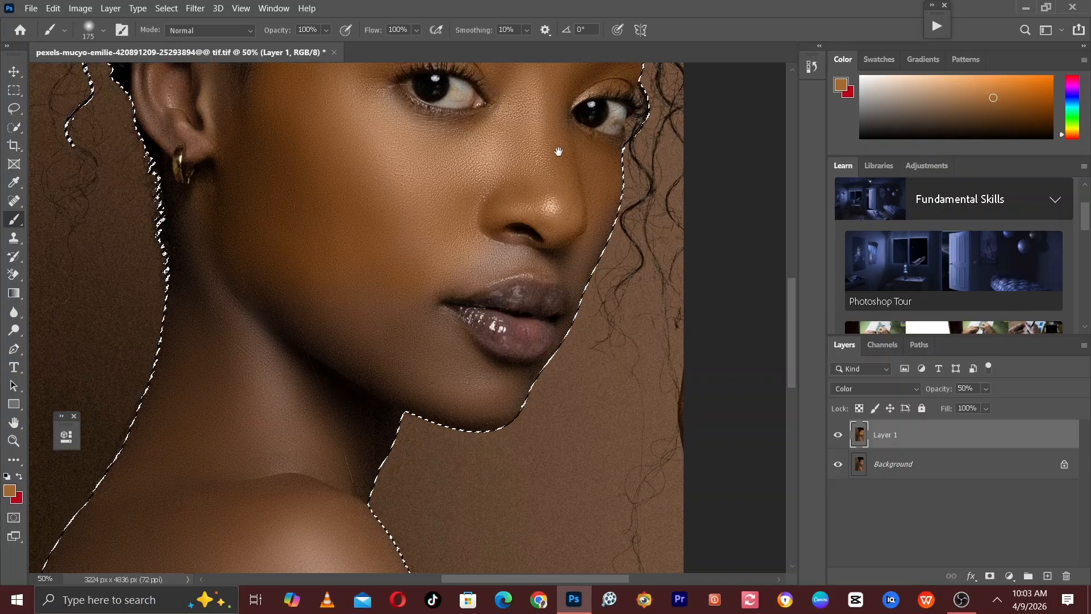
key(bracketright)
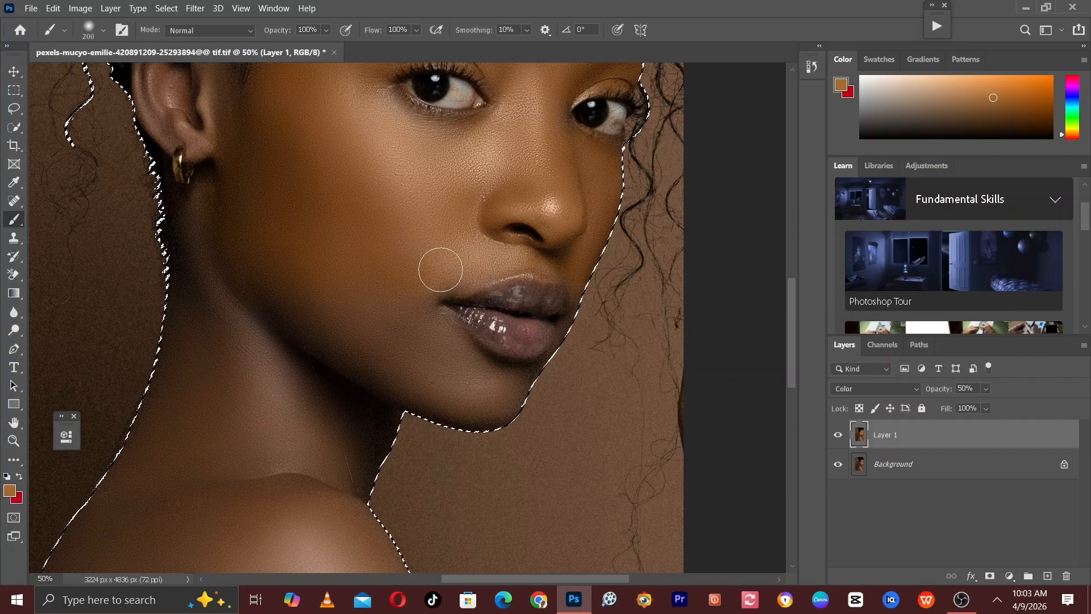
key(bracketright)
key(bracketright)
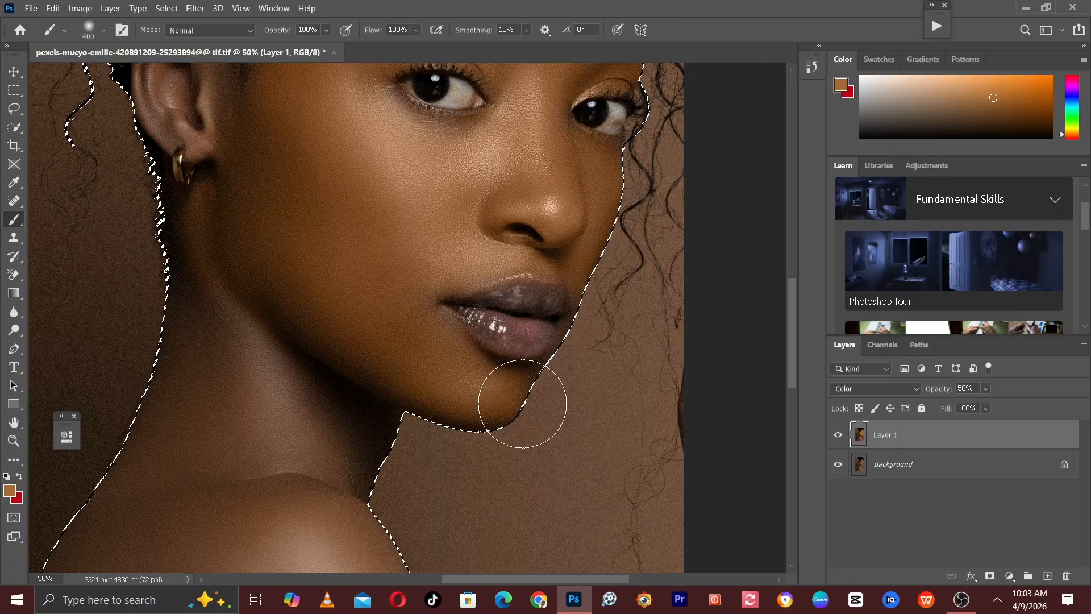
key(bracketleft)
key(bracketleft)
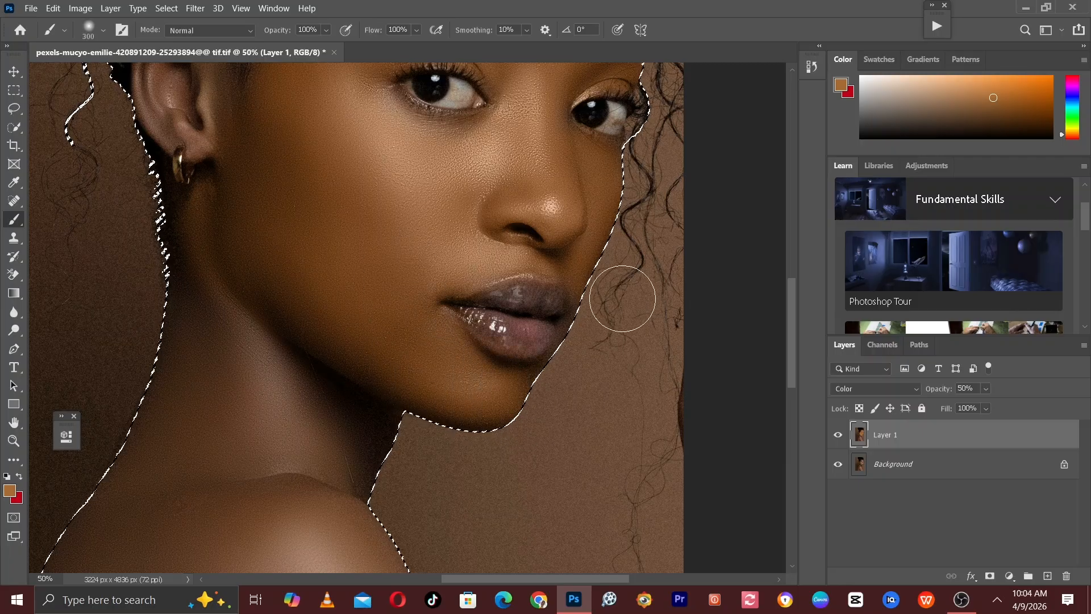
- Paint the tint over the neck down to the shoulder line at brush size 500
scroll(496, 214, down, 3)
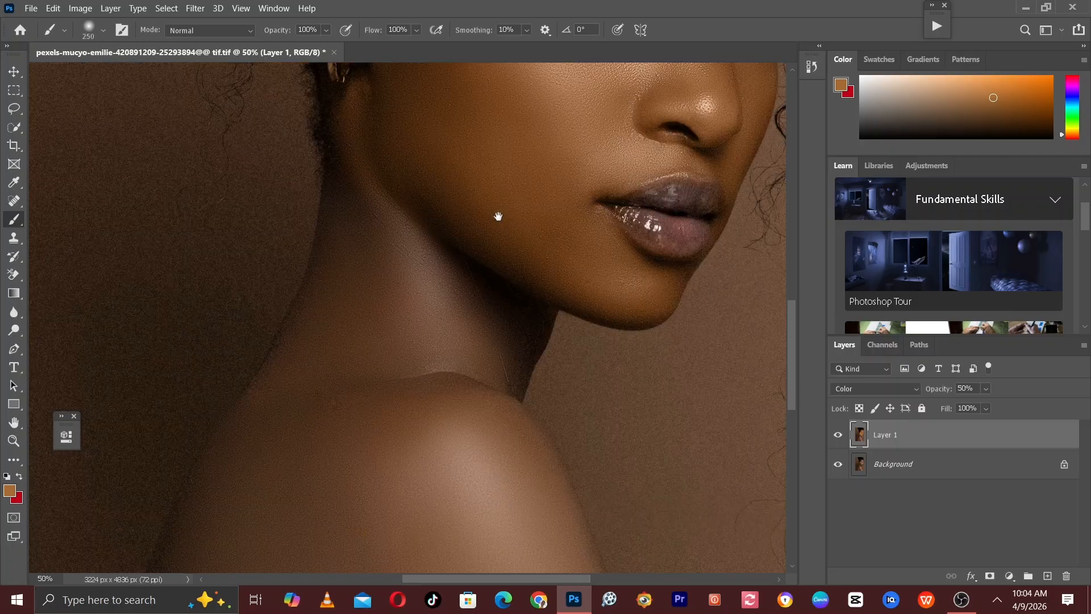
scroll(479, 199, left, 5)
key(bracketright)
key(bracketright)
key(bracketright)
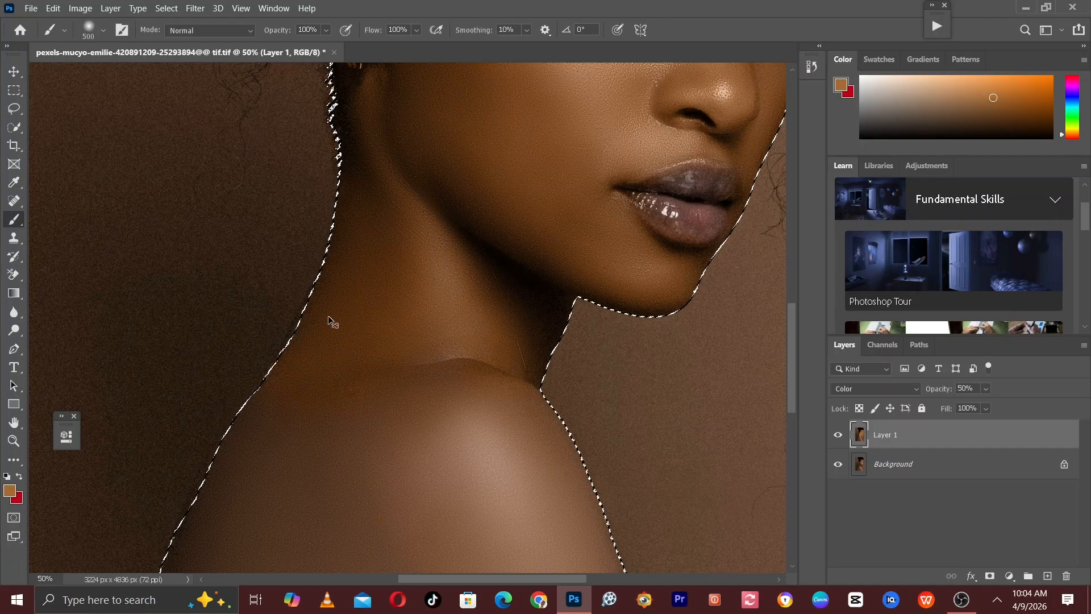
- Paint the tint over the shoulder, back and upper arm at brush size 700
key(ctrl+minus)
key(ctrl+minus)
key(bracketright)
key(bracketright)
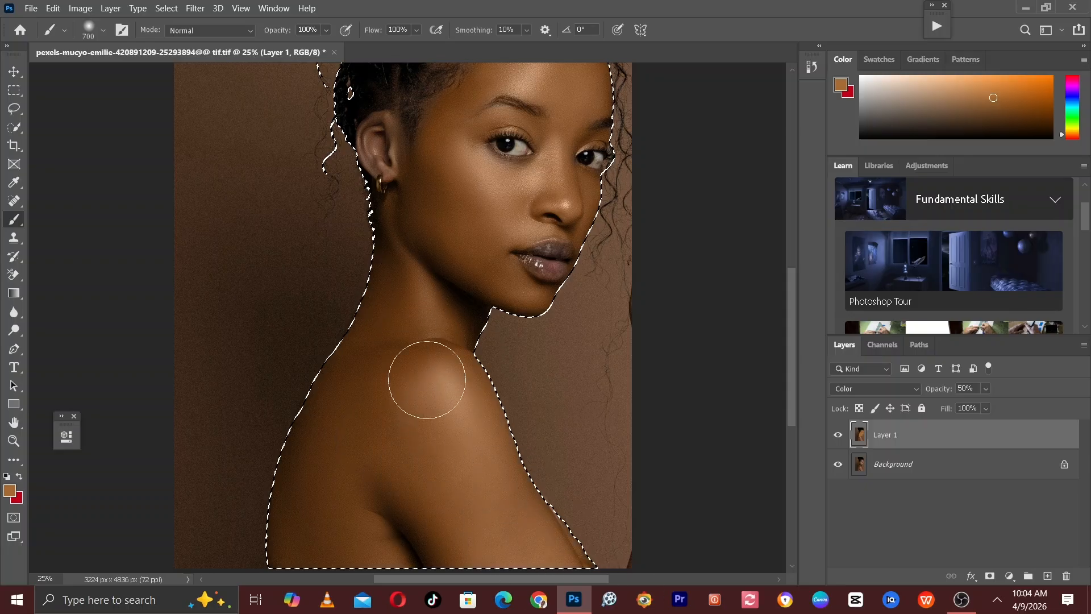
- Paint the tint over the ear and the skin in front of it at brush size 175
key(ctrl+plus)
key(ctrl+plus)
drag(468, 171, 490, 487)
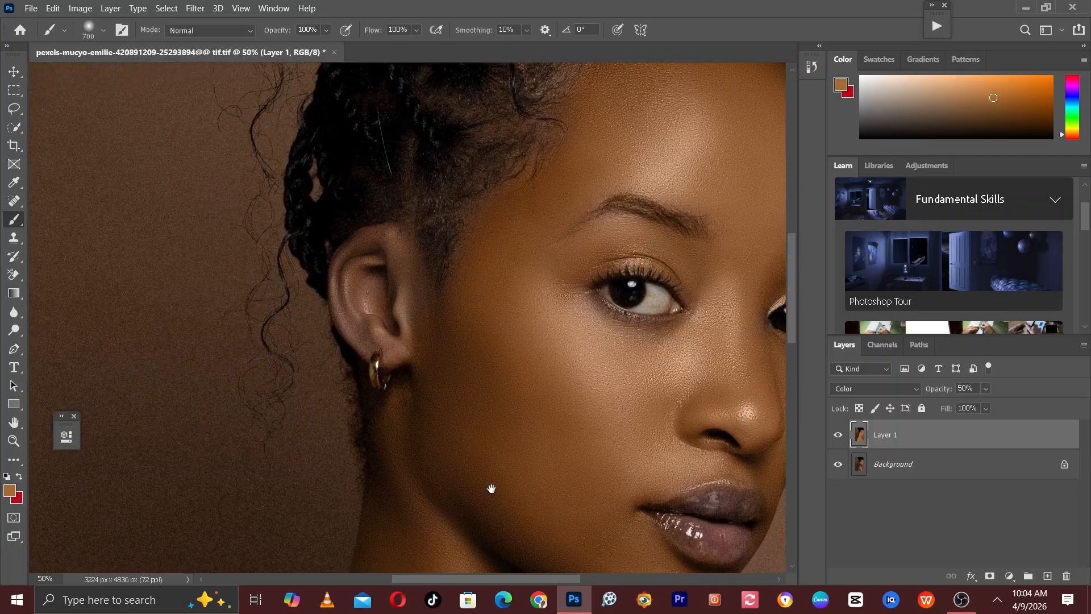
key(bracketleft)
key(bracketleft)
key(bracketleft)
key(bracketleft)
key(bracketleft)
key(bracketleft)
key(bracketleft)
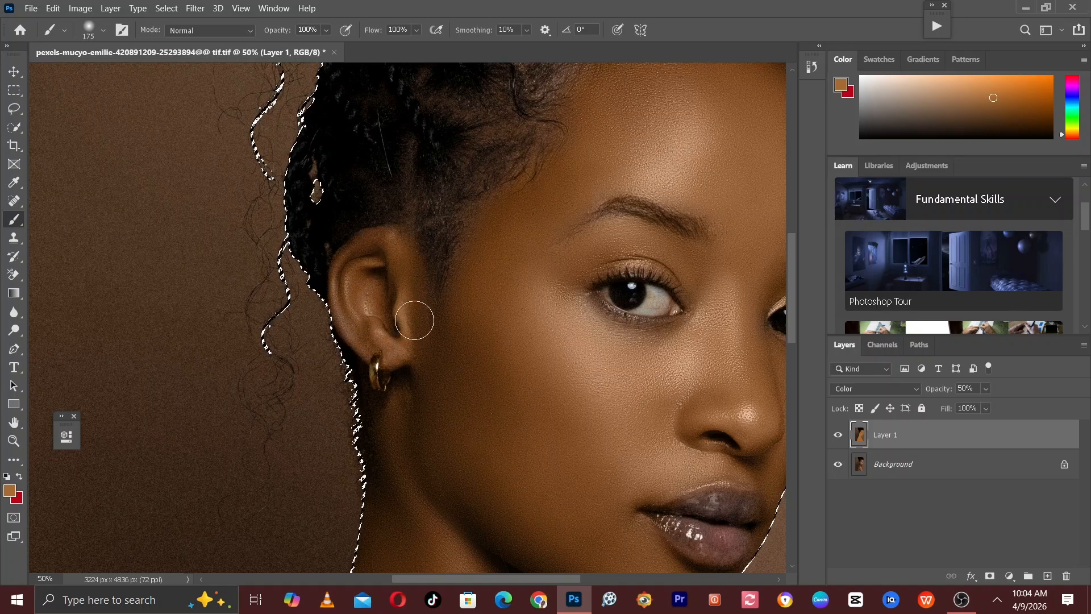
- Touch up the tint along the temple at brush size 200, then around the nose bridge and far eyelid at sizes 150 and 80
drag(516, 255, 449, 323)
key(])
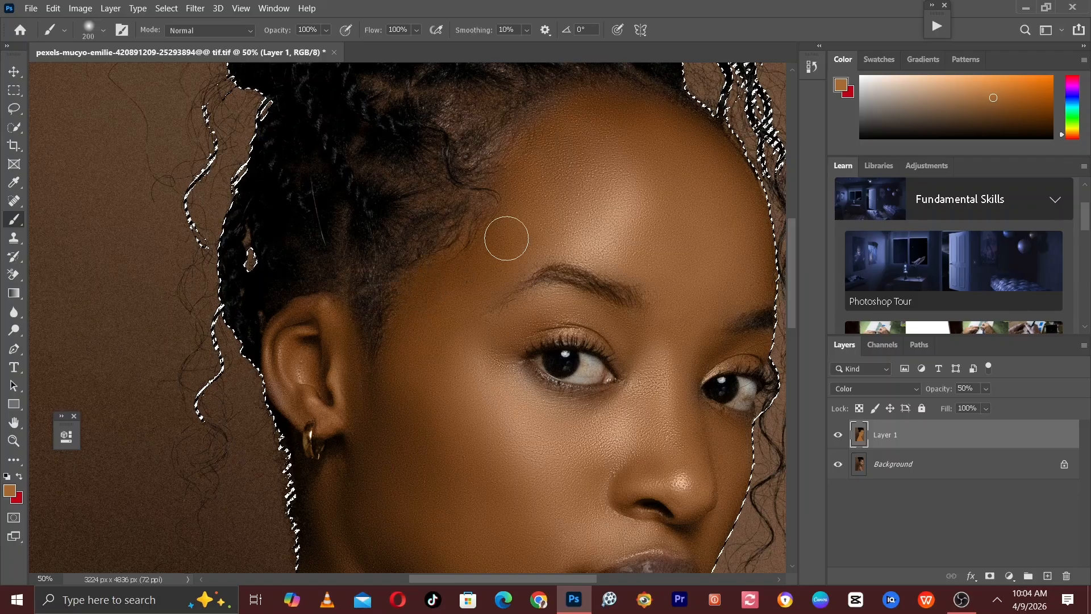
drag(675, 182, 585, 158)
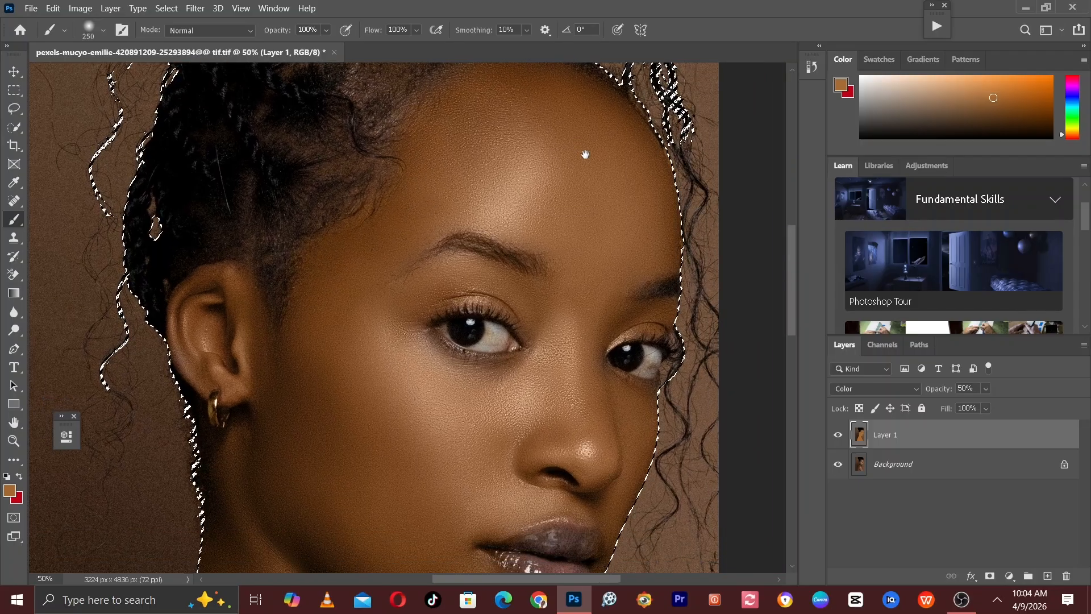
key([)
key(bracketleft)
key(bracketleft)
key(bracketleft)
key(bracketleft)
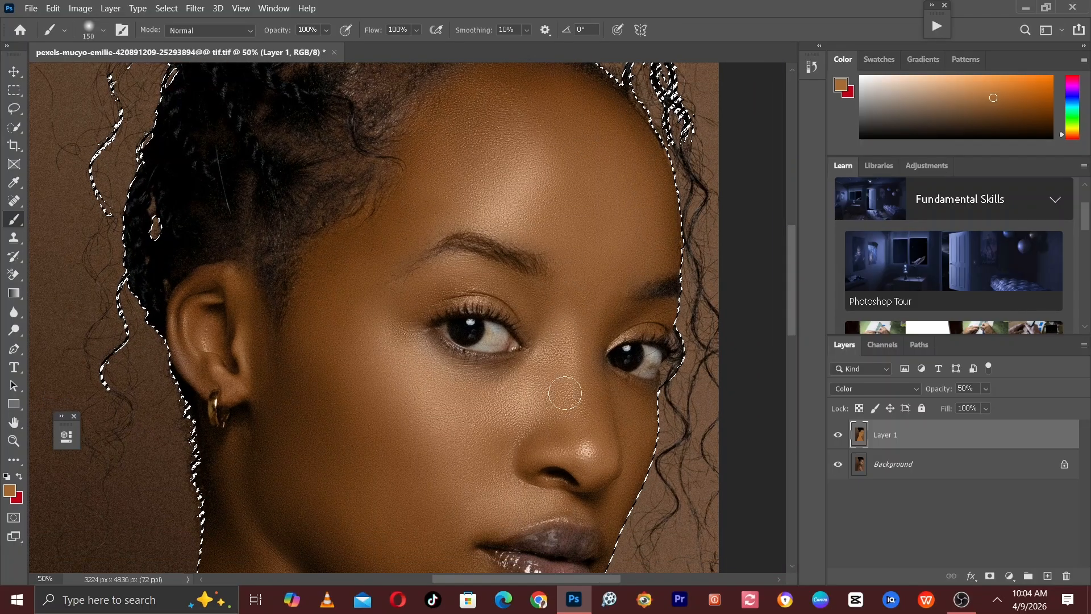
key(bracketleft)
key(bracketleft)
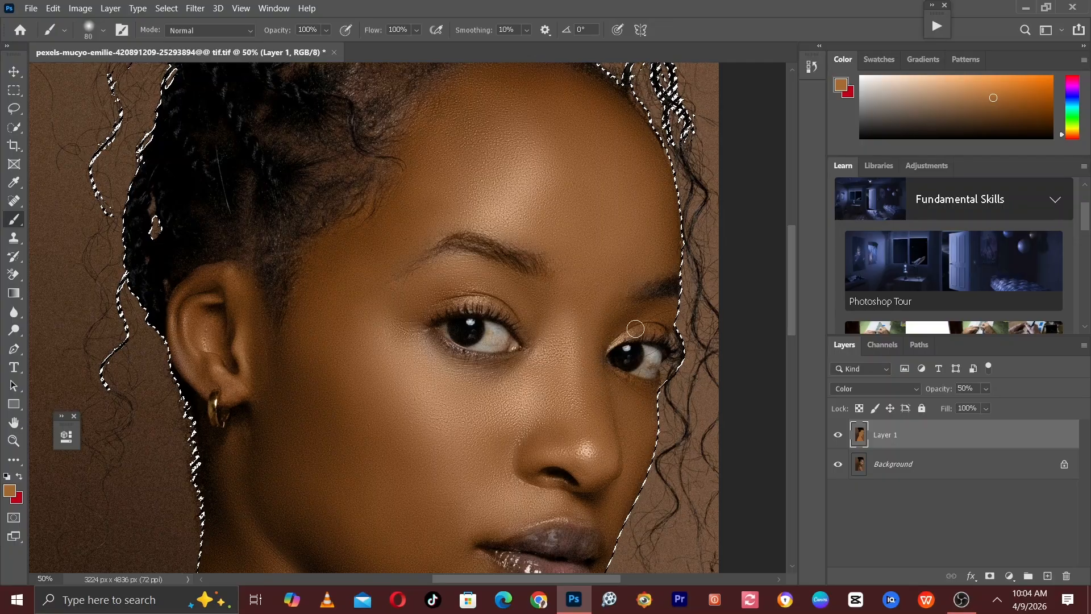
- Touch up the tint beside the corner of the mouth at brush size 100 and around the near eye at sizes 150 to 175
drag(536, 385, 500, 278)
key(bracketright)
key(bracketright)
key(bracketright)
key(bracketright)
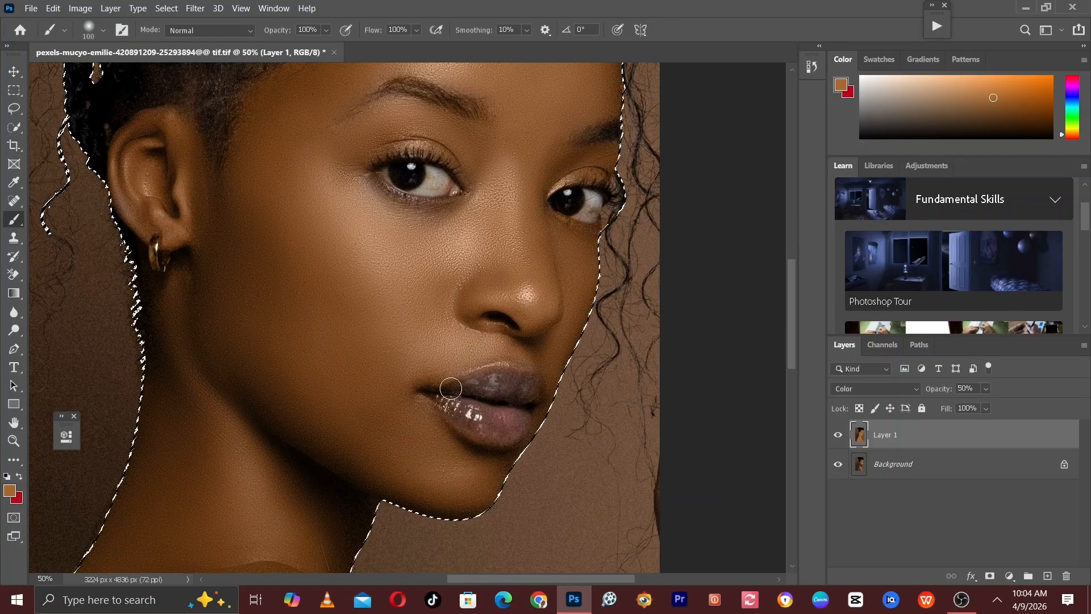
drag(450, 209, 487, 346)
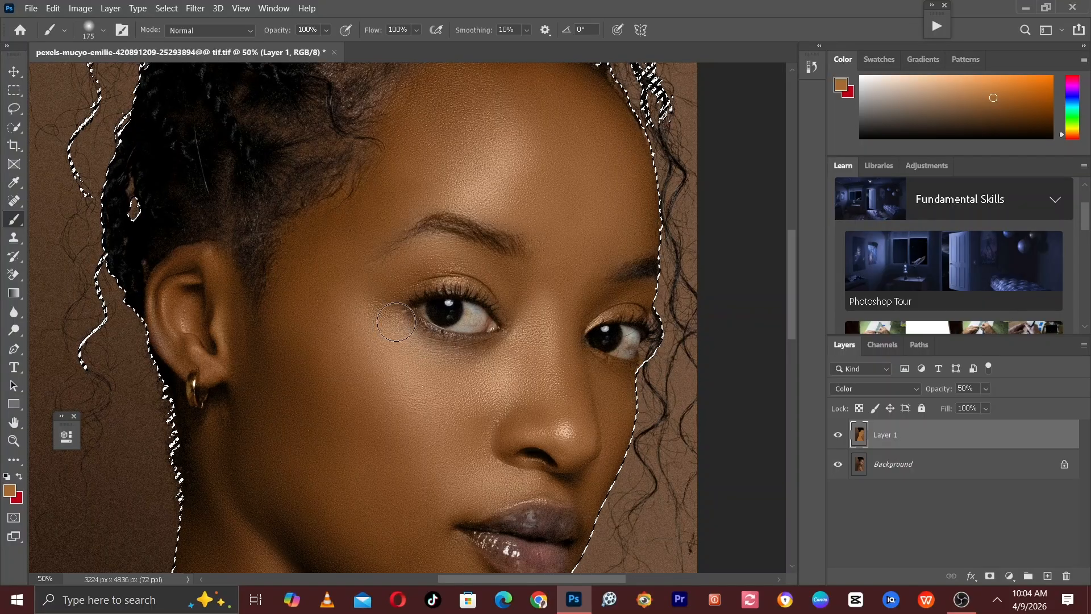
key(bracketright)
key(bracketleft)
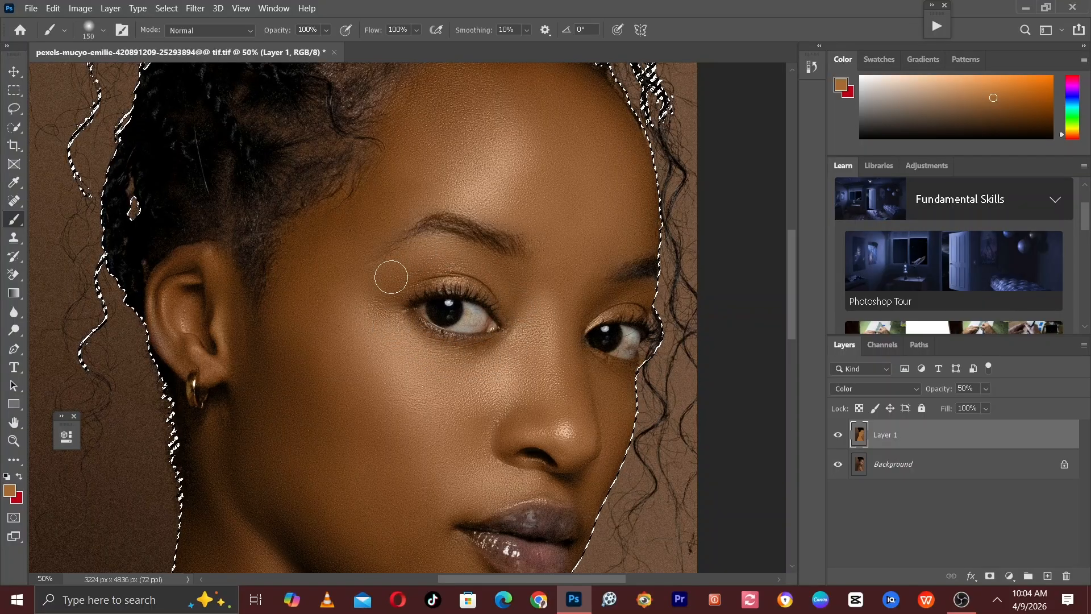
key(bracketright)
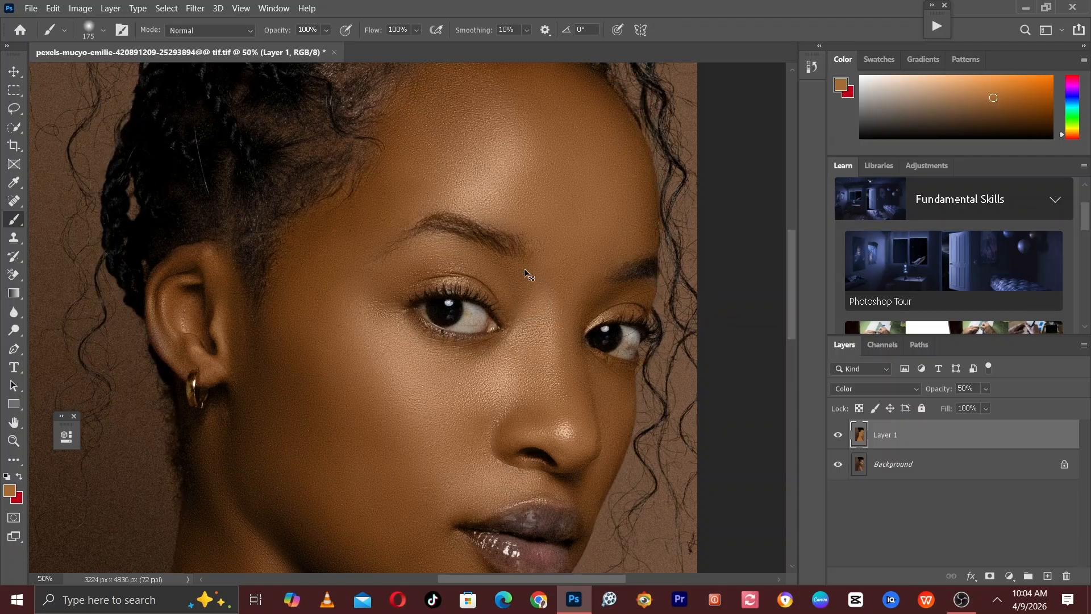
- Touch up the tint along the jaw at brush size 200 and over the neck and shoulder at sizes 400 and 600
key(ctrl+minus)
drag(455, 415, 489, 270)
key(bracketright)
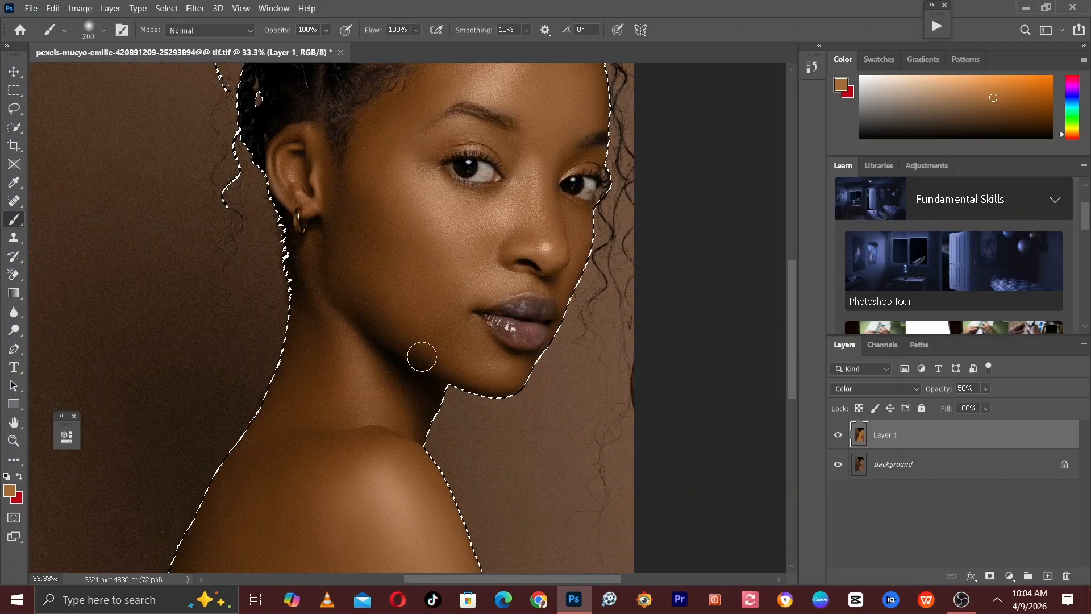
key(bracketright)
key(bracketright)
key(bracketright)
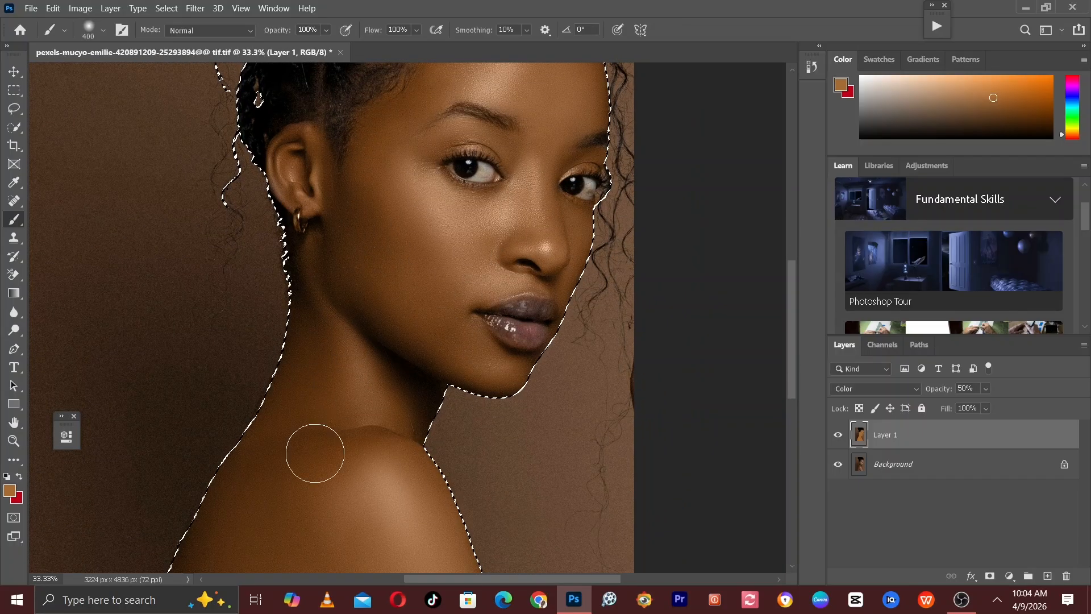
key(ctrl+minus)
key(ctrl+minus)
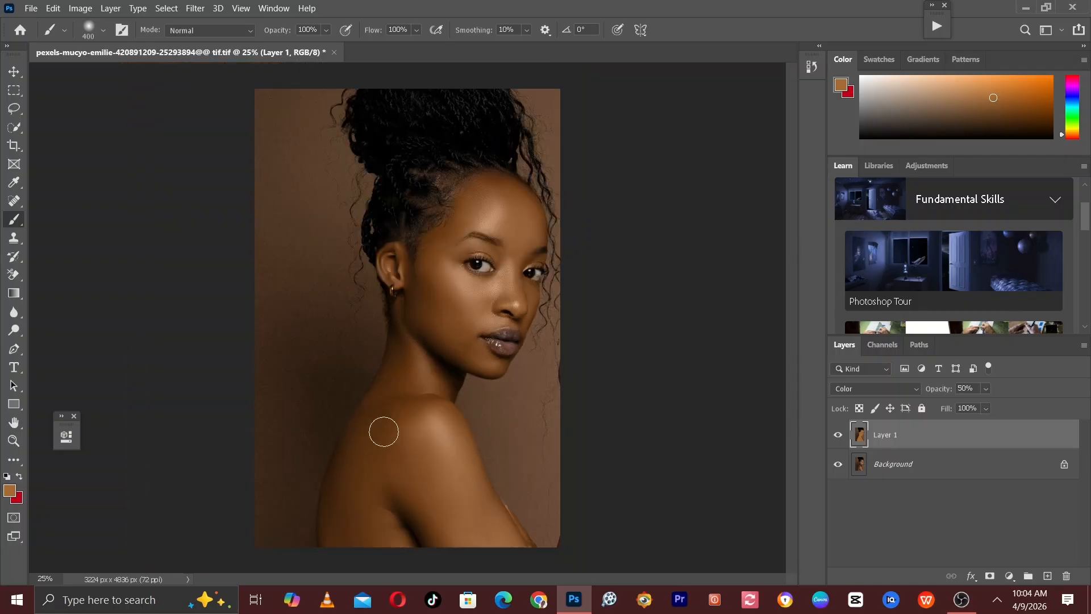
key(bracketright)
key(bracketright)
- Compare the portrait with Layer 1 hidden and shown to check the new skin tone
key(ctrl+plus)
key(ctrl+plus)
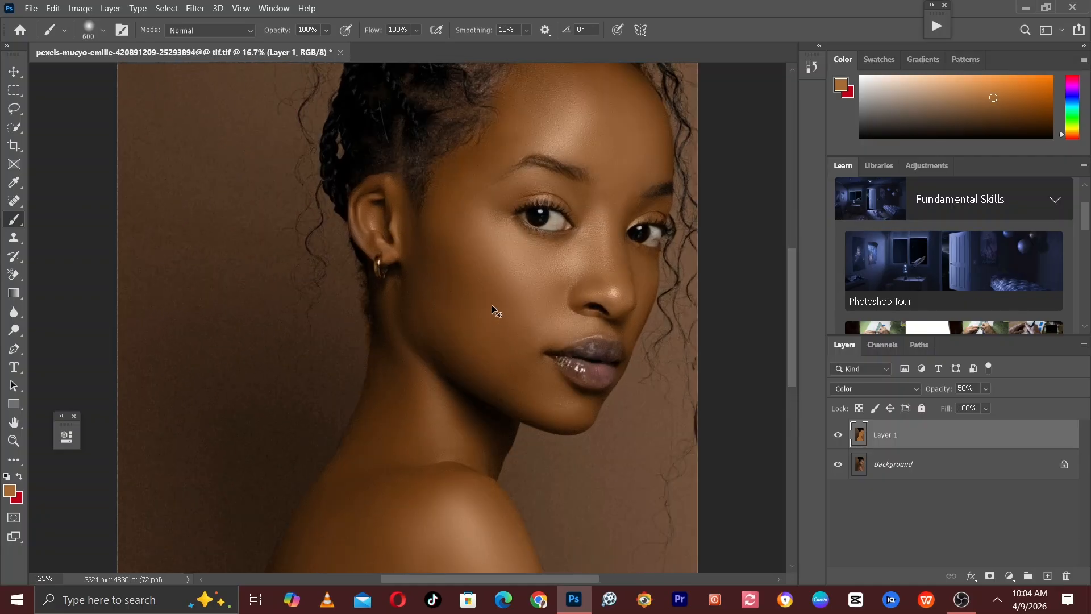
drag(492, 305, 499, 402)
key(ctrl+minus)
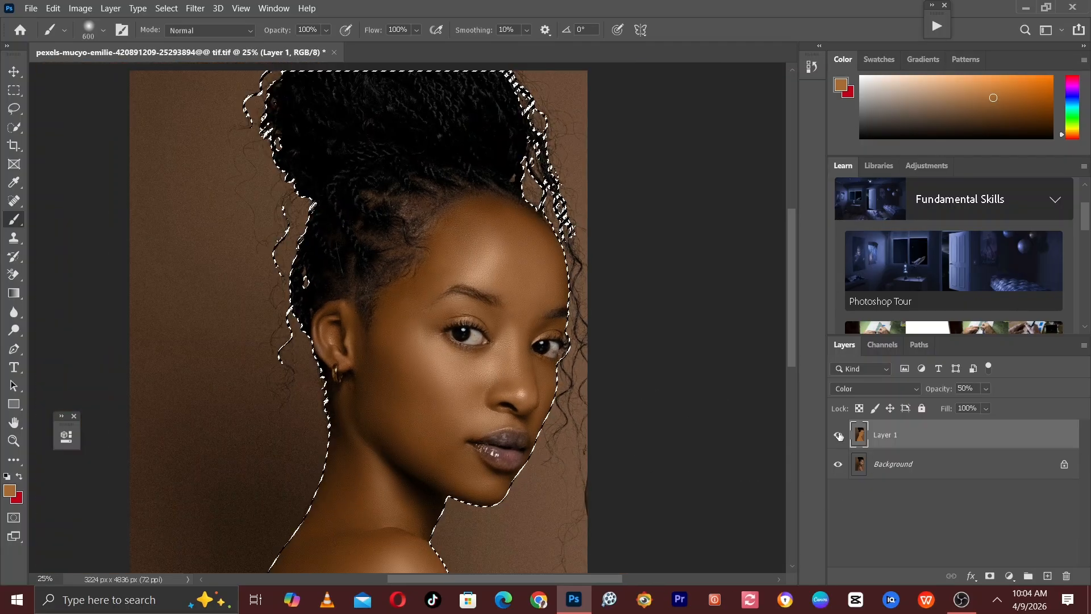
key(ctrl+minus)
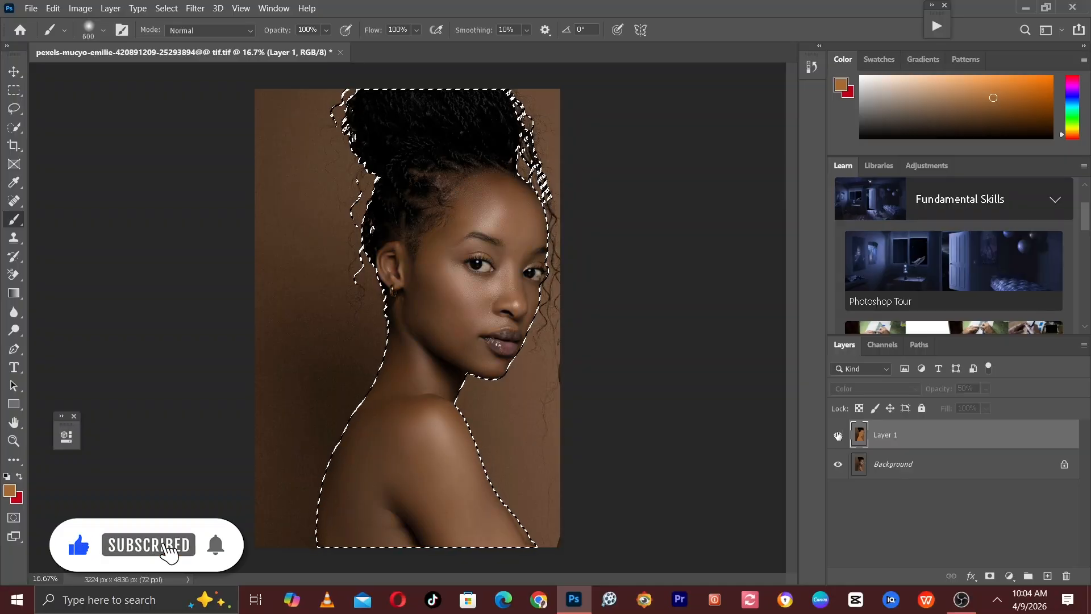
key(ctrl+plus)
key(ctrl+plus)
key(ctrl+plus)
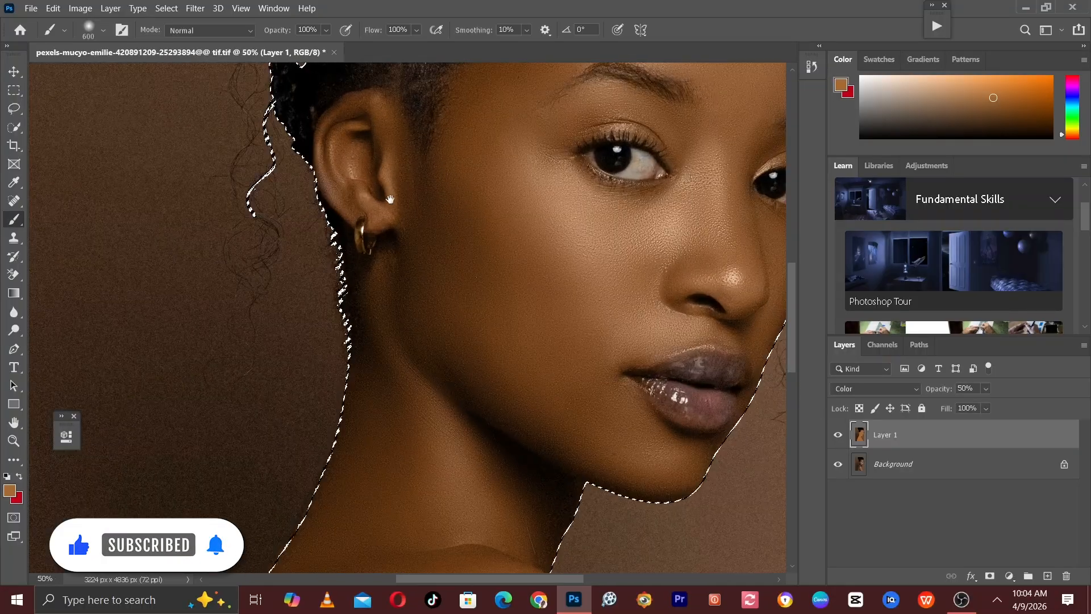
- Prepare the brush for blending the hairline with size 175, 50% opacity and 50% flow
drag(463, 150, 256, 499)
drag(307, 372, 365, 251)
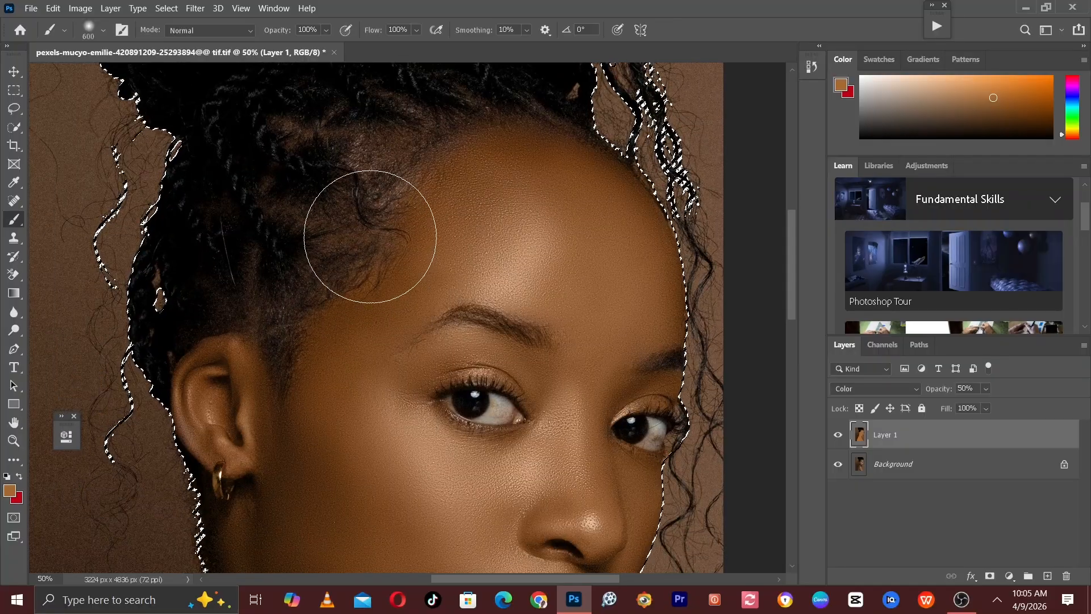
drag(379, 232, 453, 294)
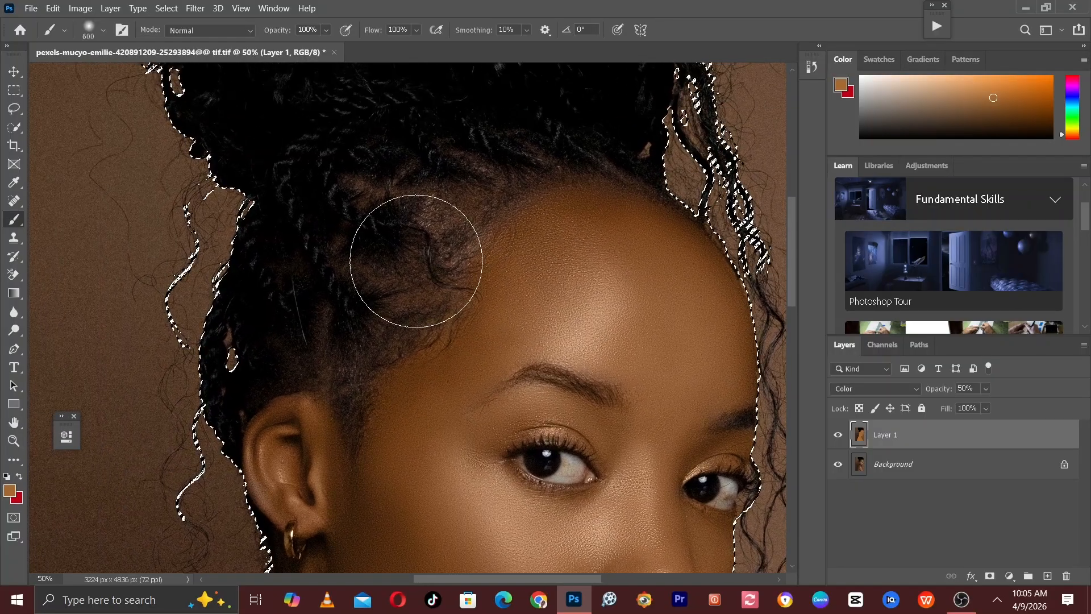
key(ctrl+plus)
key(bracketleft)
key(bracketleft)
key(bracketleft)
key(bracketleft)
key(bracketleft)
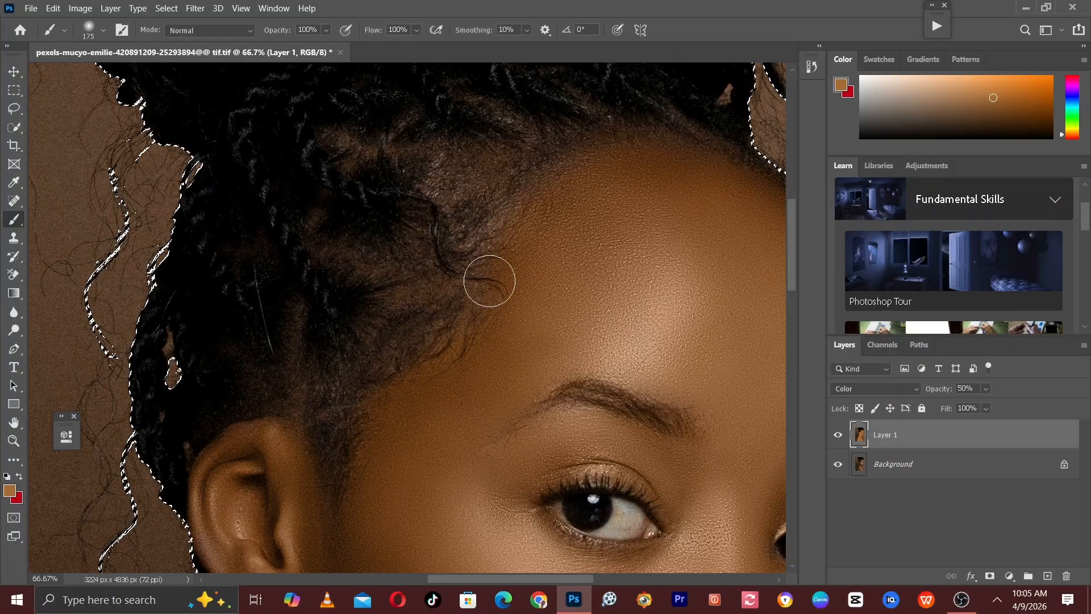
drag(588, 291, 599, 375)
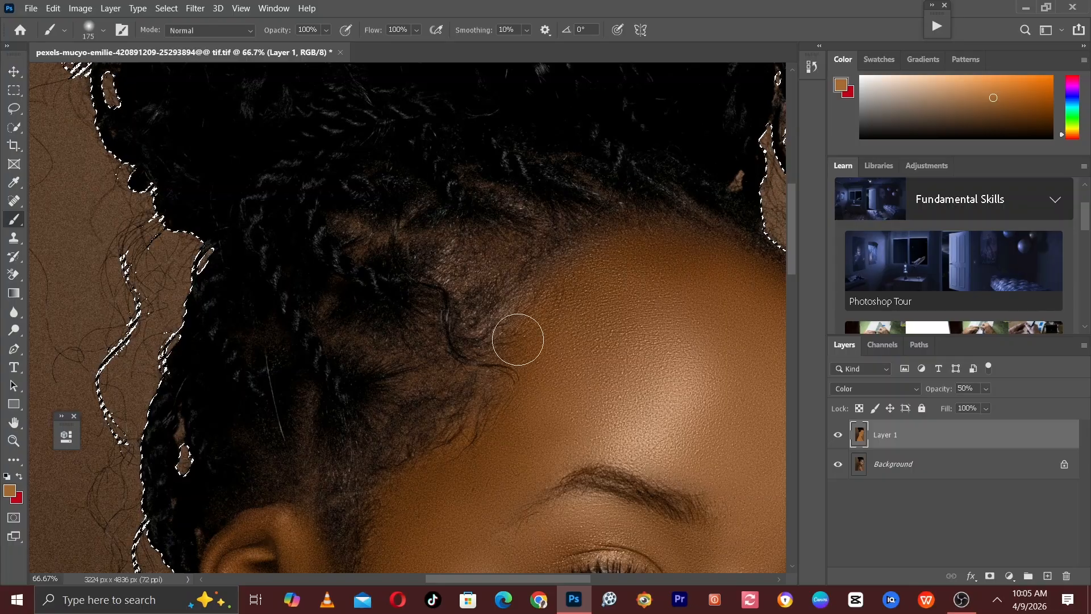
drag(550, 323, 531, 272)
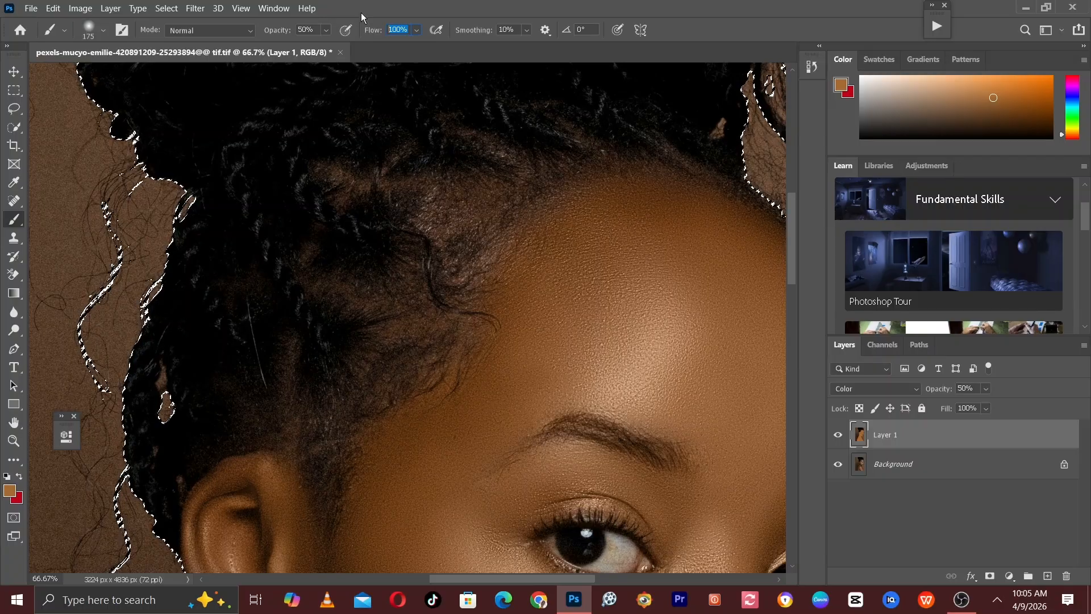
text(50)
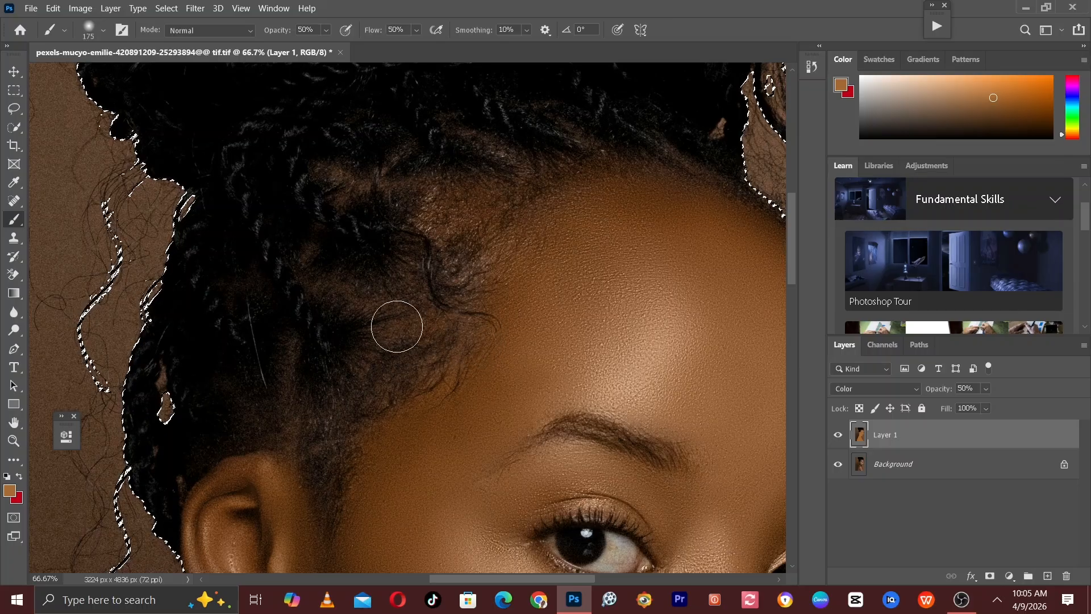
- Paint the tint softly into the hair at the temple and above the ear at brush sizes between 175 and 100
drag(455, 316, 355, 293)
key(bracketleft)
key(space)
drag(465, 364, 518, 369)
key(bracketleft)
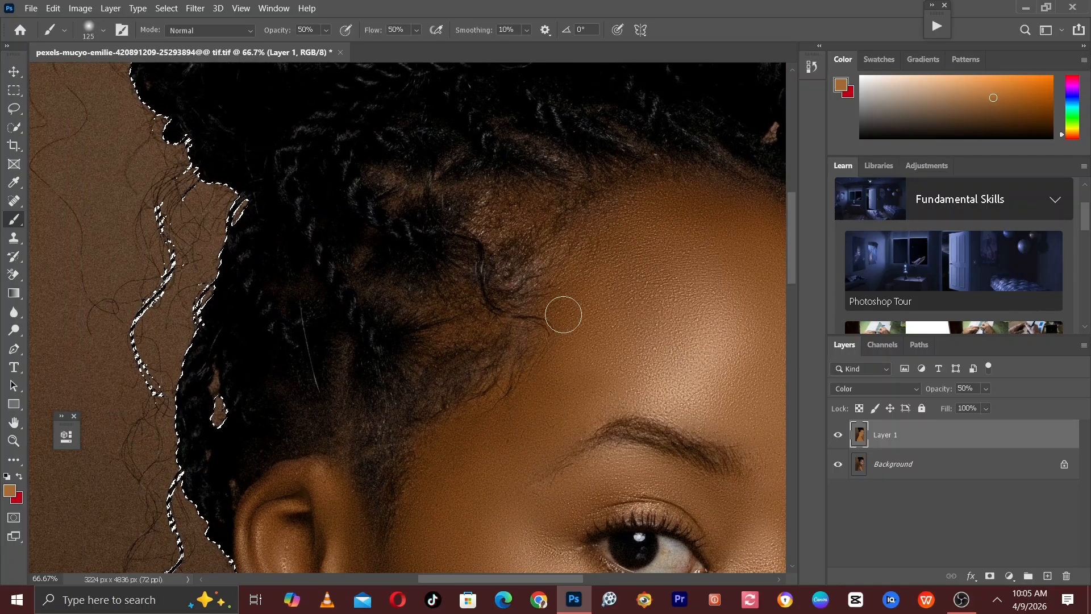
key(bracketleft)
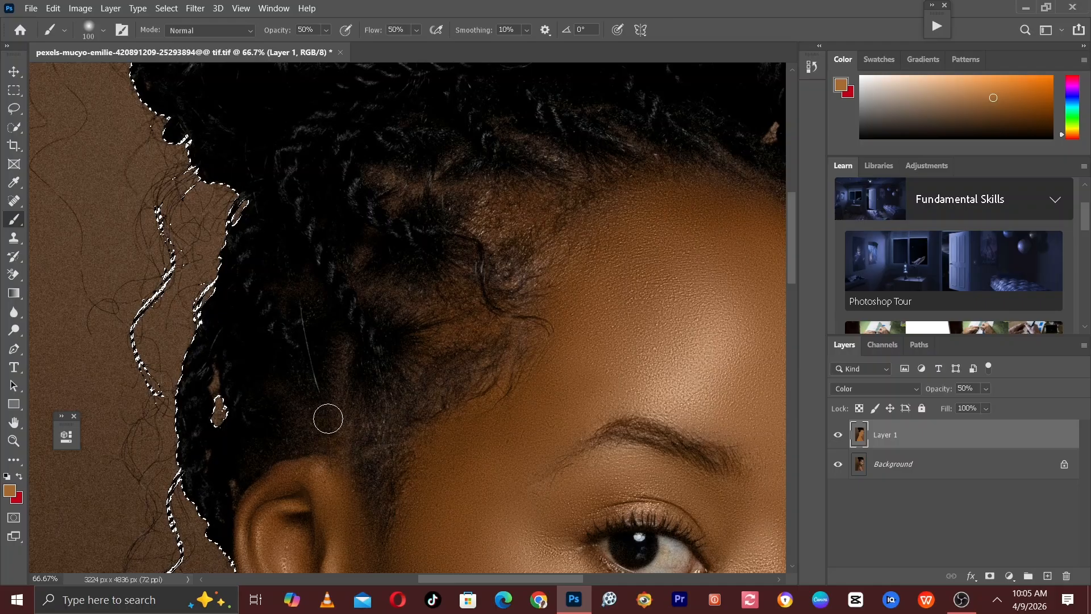
key(bracketright)
key(bracketright)
key(bracketright)
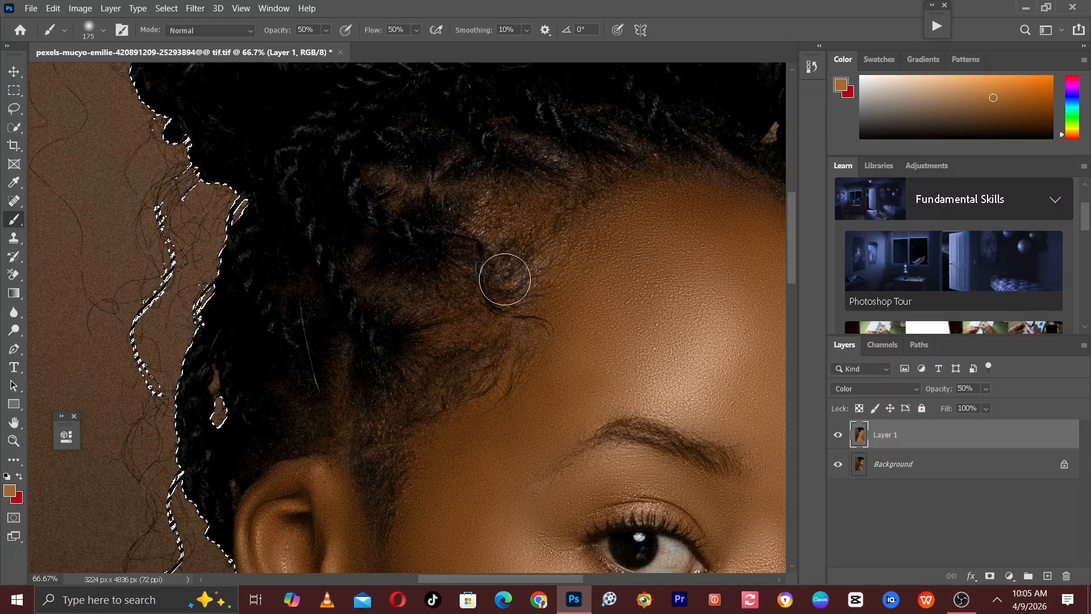
- Blend the tint along the forehead hairline at brush size 70 and into the scalp between the braids at size 100
drag(472, 275, 481, 318)
key(bracketleft)
key(bracketleft)
key(bracketleft)
key(bracketleft)
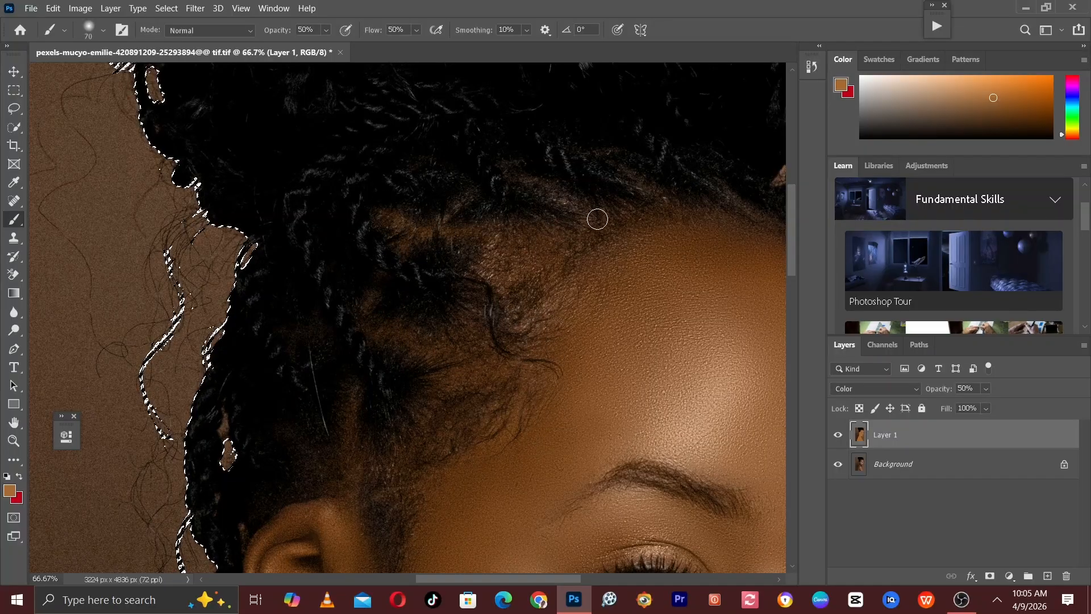
key(bracketleft)
key(bracketright)
key(bracketright)
key(bracketright)
key(bracketright)
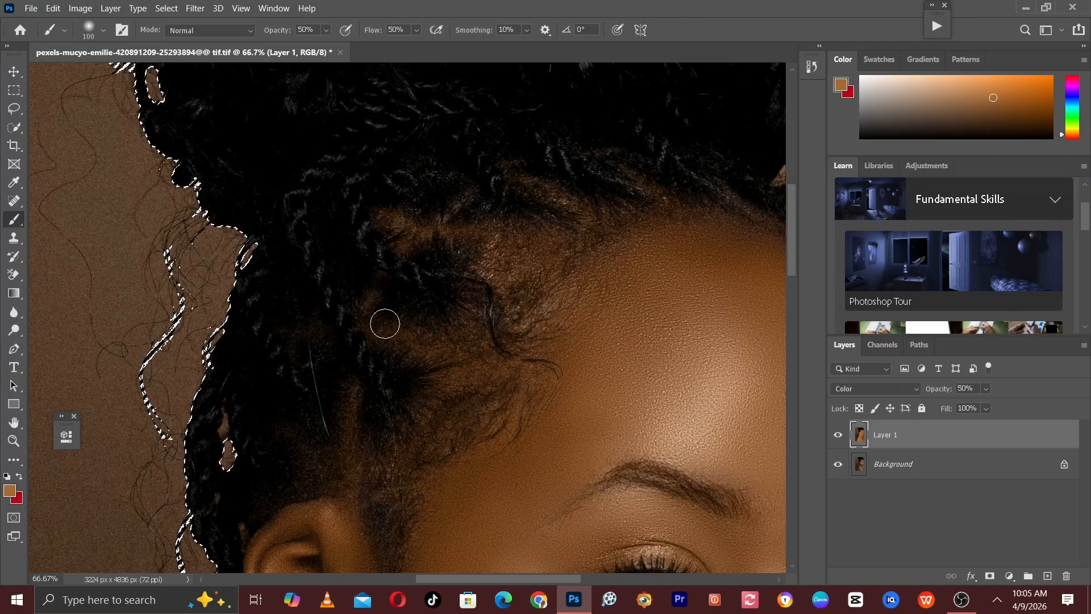
- Touch up the tint in front of the ear at brush size 125 and along the upper hairline at size 175
key(bracketleft)
scroll(460, 394, down, 5)
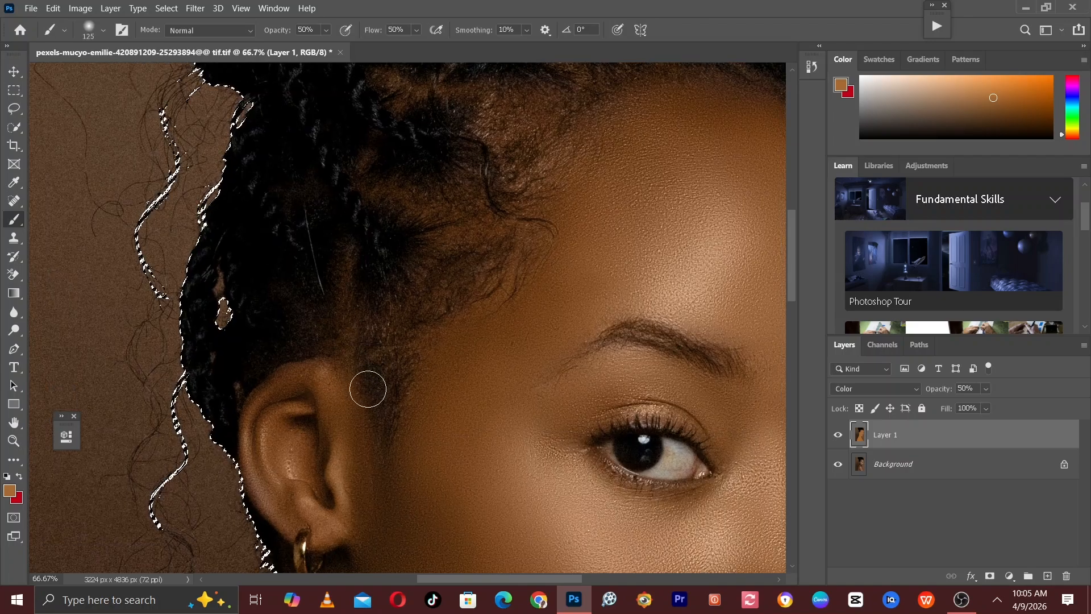
scroll(368, 386, up, 5)
key(bracketright)
key(bracketright)
mouse_move(475, 299)
mouse_down()
mouse_move(601, 249)
mouse_move(682, 262)
mouse_move(633, 221)
mouse_move(693, 265)
mouse_up()
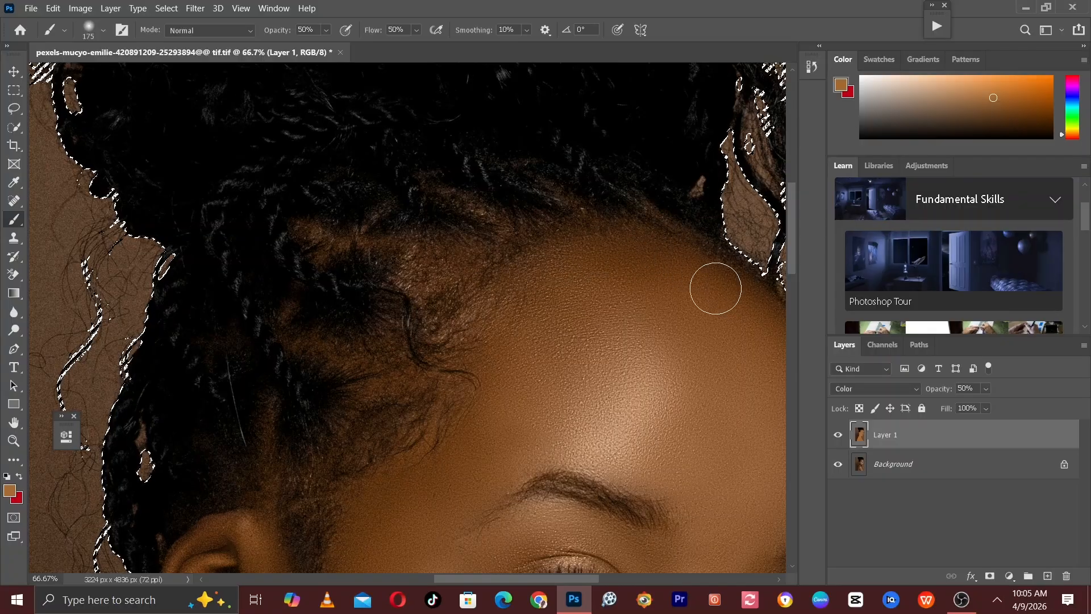
- Blend the tint at the temple hairline with brush size 200 and at the far edge of the forehead with size 300
key(ctrl+minus)
key(ctrl+minus)
drag(568, 389, 575, 271)
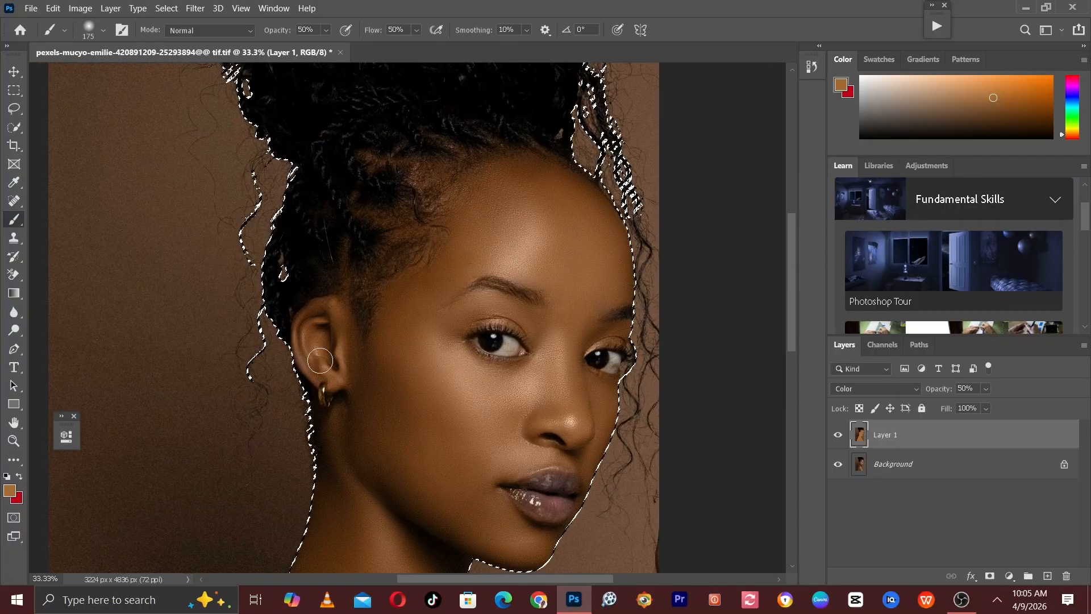
key(bracketright)
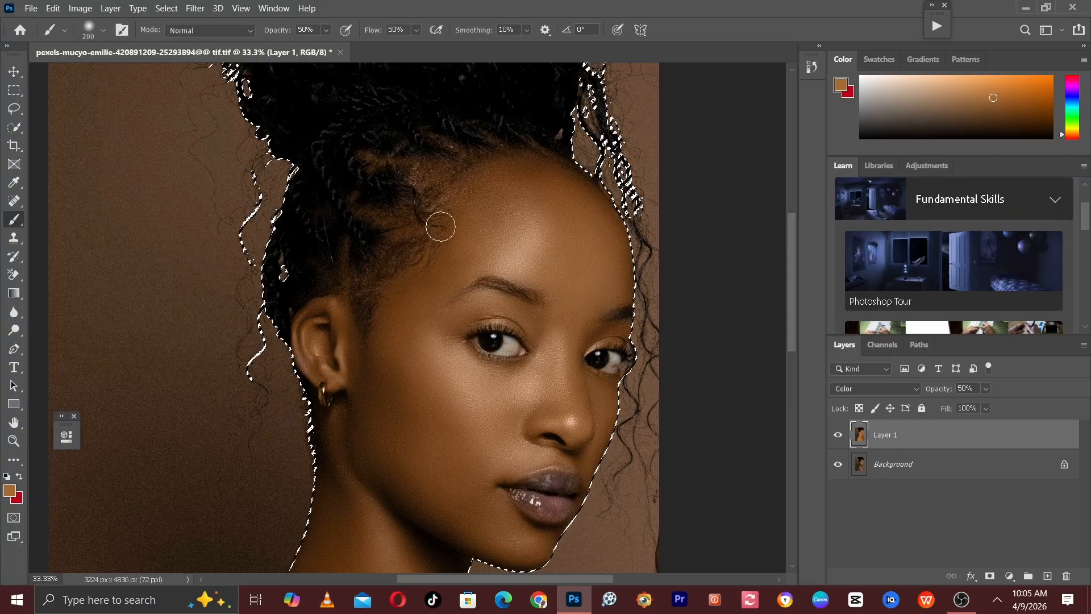
key(bracketright)
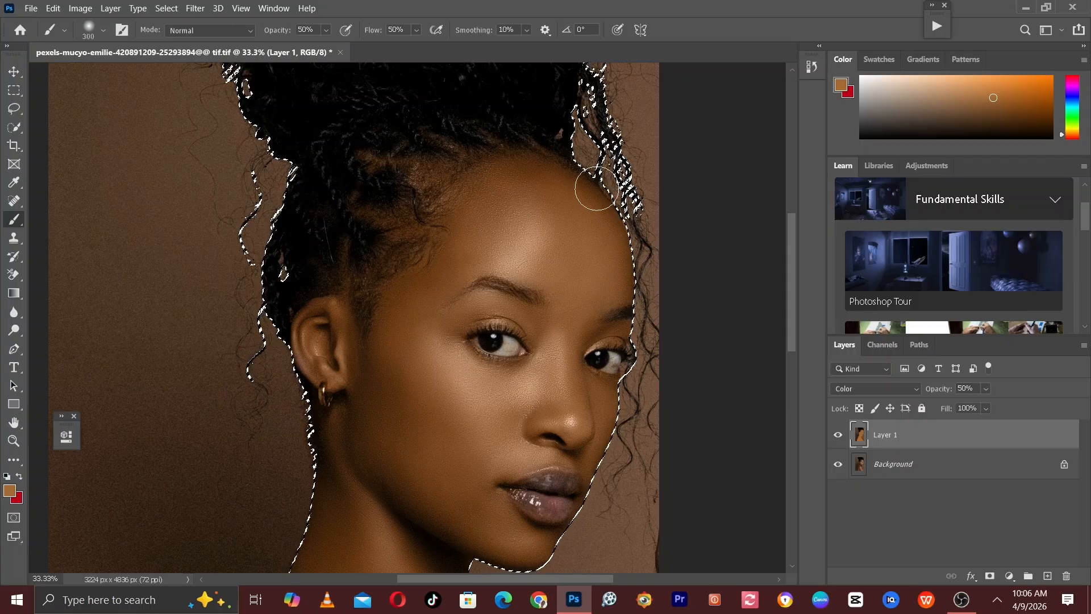
key(bracketleft)
- Enlarge the brush to size 700 and compare the full portrait with Layer 1 hidden and shown
key(ctrl+d)
key(ctrl+minus)
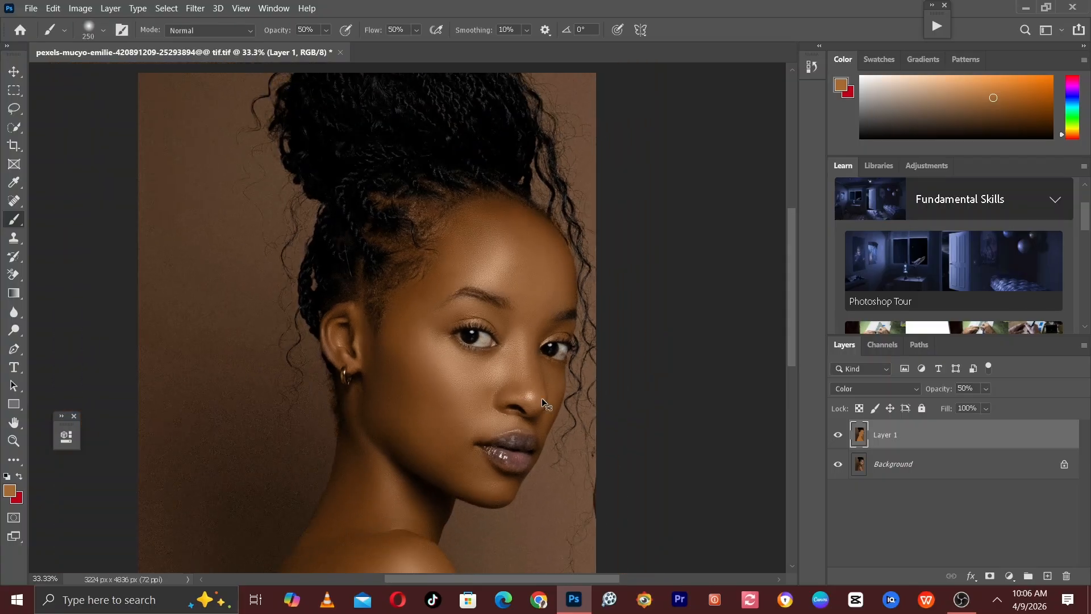
key(ctrl+minus)
key(ctrl+minus)
key(ctrl+plus)
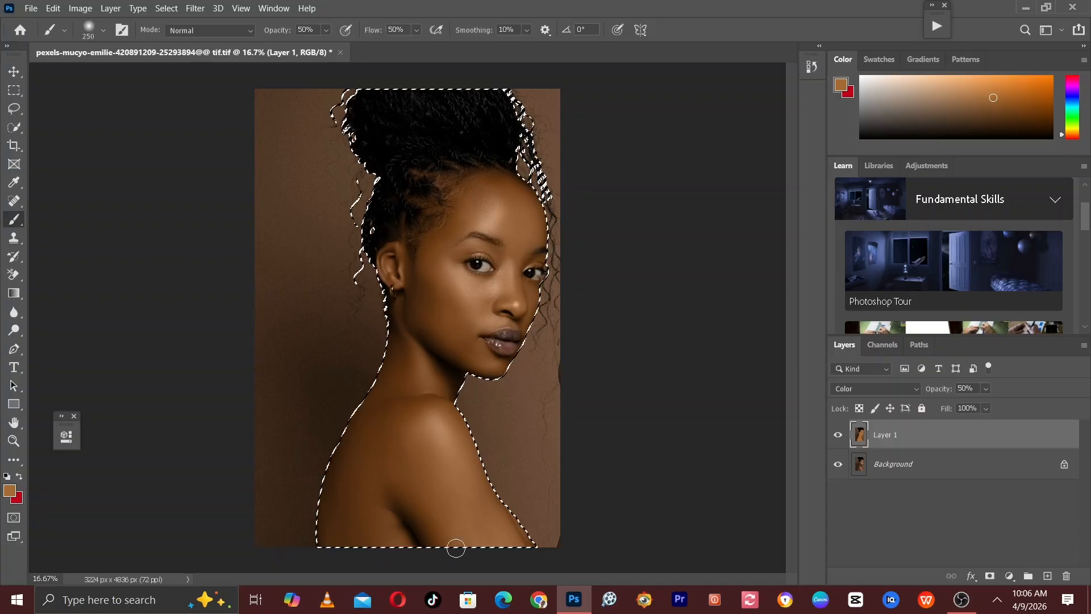
key(bracketright)
key(bracketright)
click(837, 436)
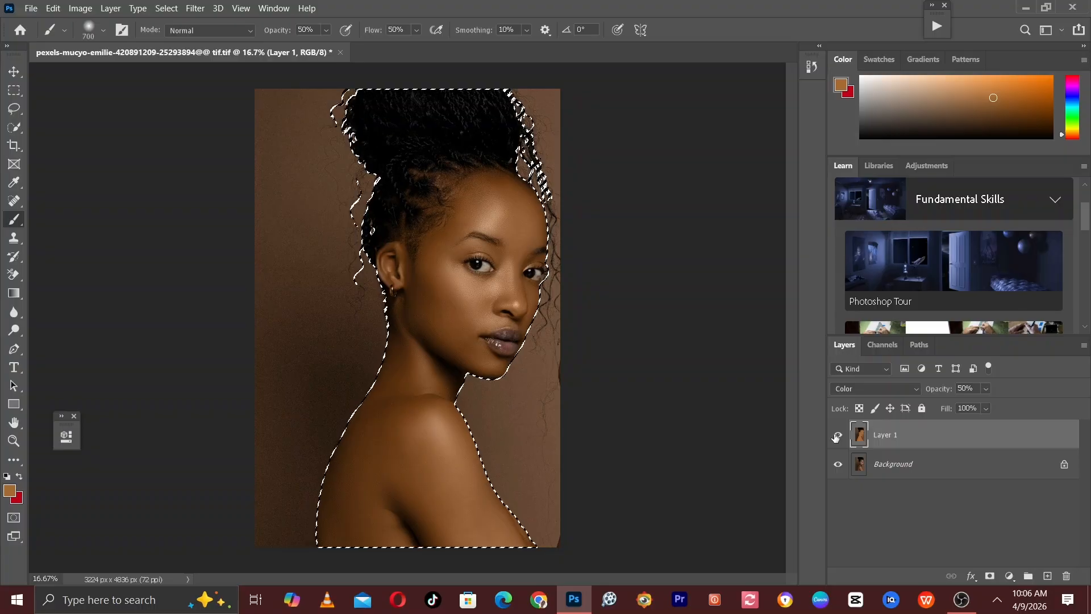
click(836, 436)
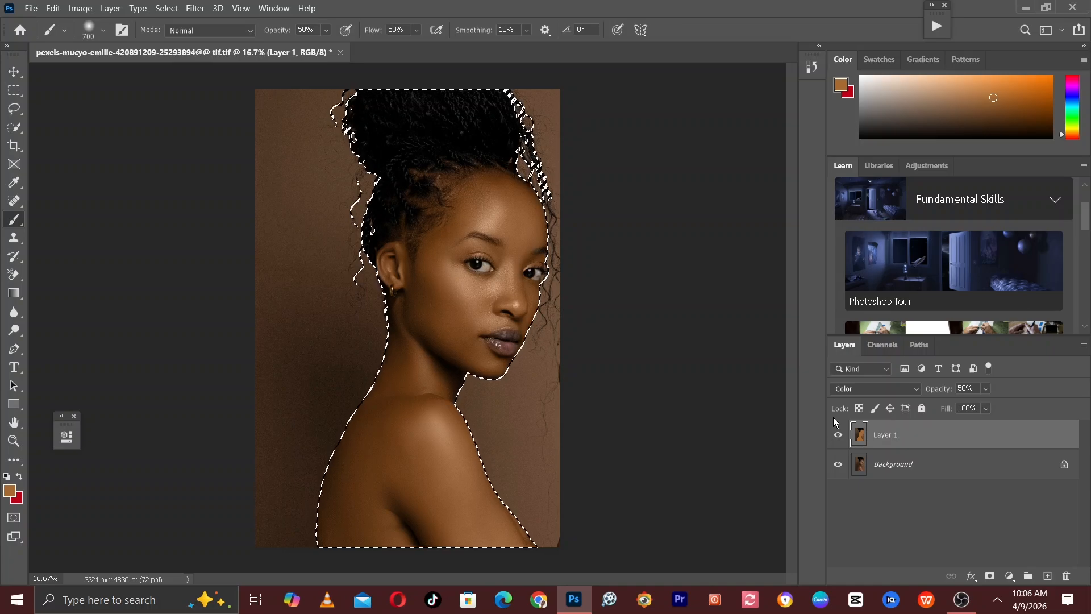
- Deselect the subject and check the blended skin tone on the face and shoulder
key(ctrl+d)
key(ctrl+plus)
key(ctrl+plus)
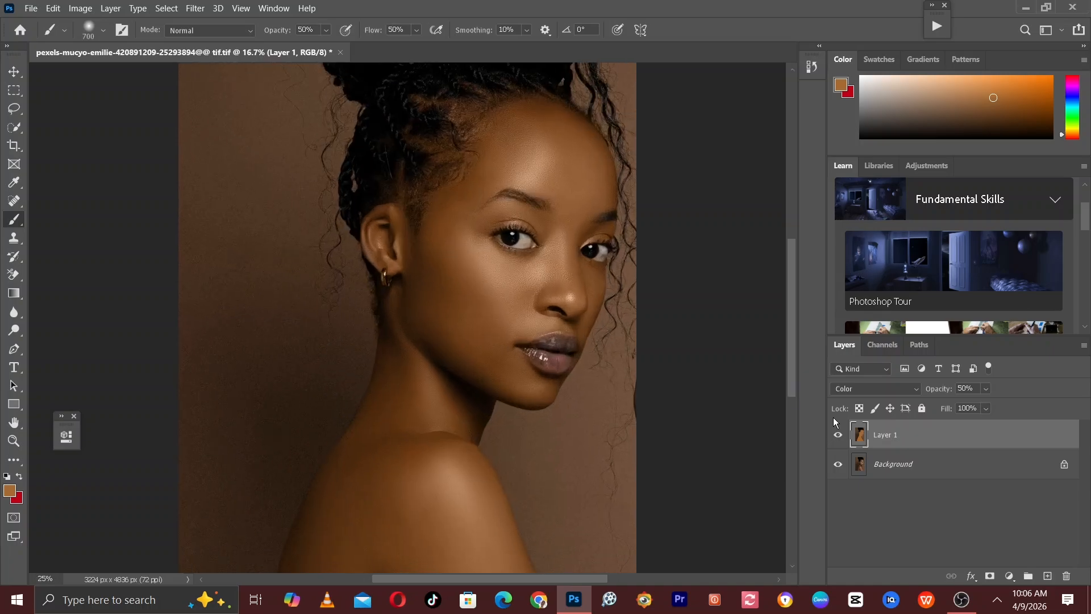
drag(745, 397, 707, 453)
key(ctrl+minus)
key(ctrl+minus)
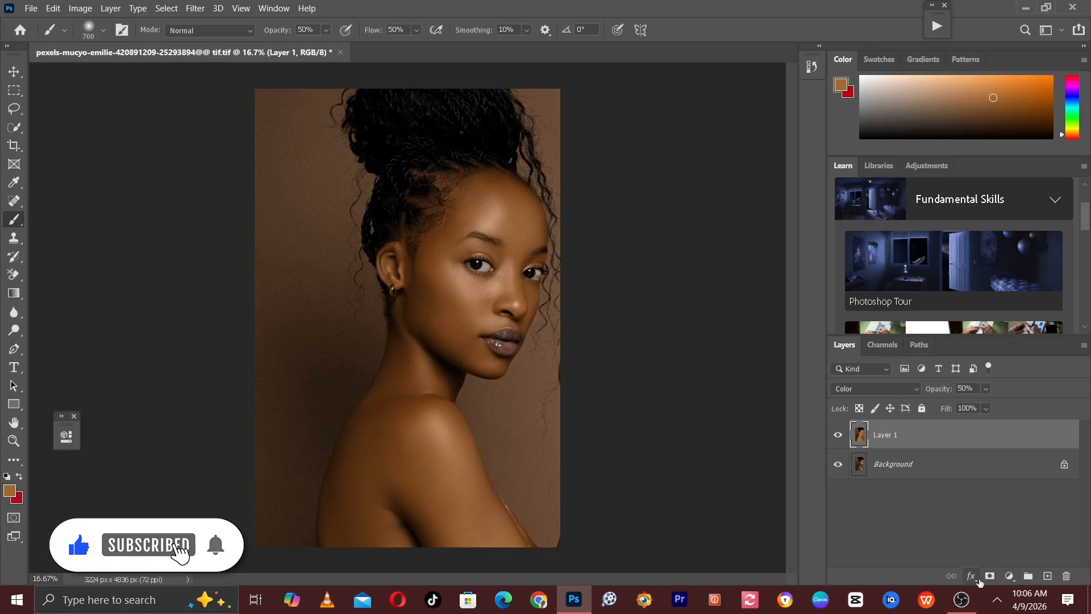
- Add a Hue/Saturation adjustment layer above Layer 1 and target its Reds range
click(1009, 576)
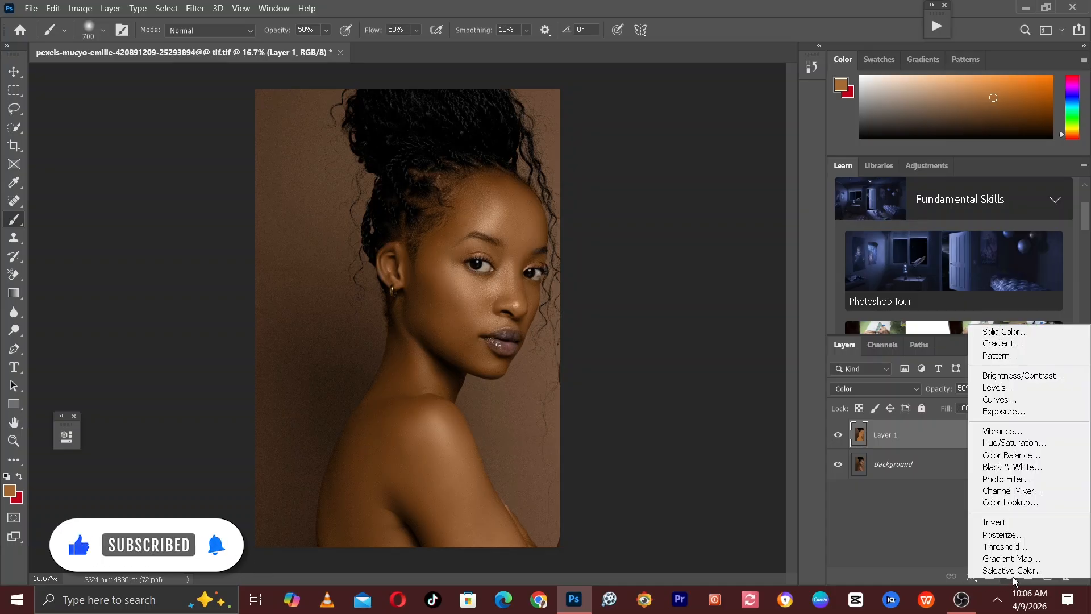
click(1006, 443)
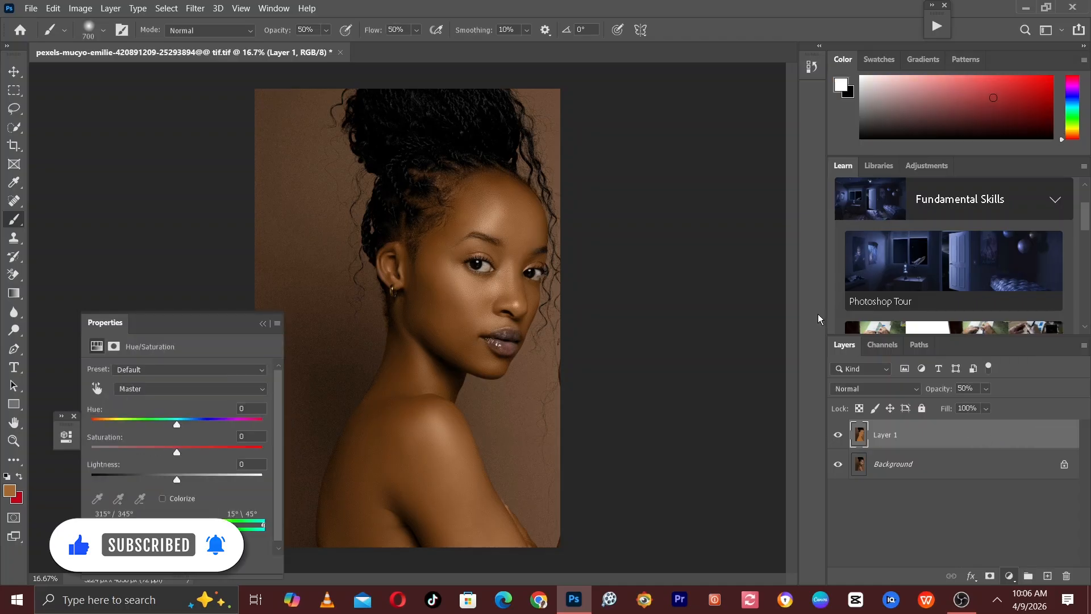
drag(162, 325, 649, 247)
click(635, 308)
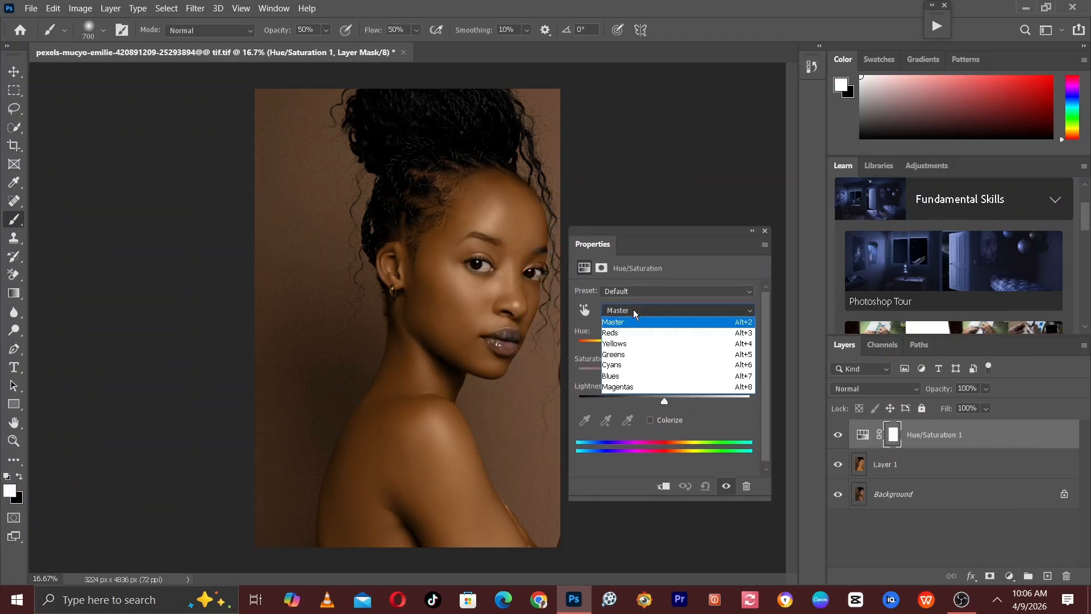
click(622, 328)
drag(670, 264, 692, 178)
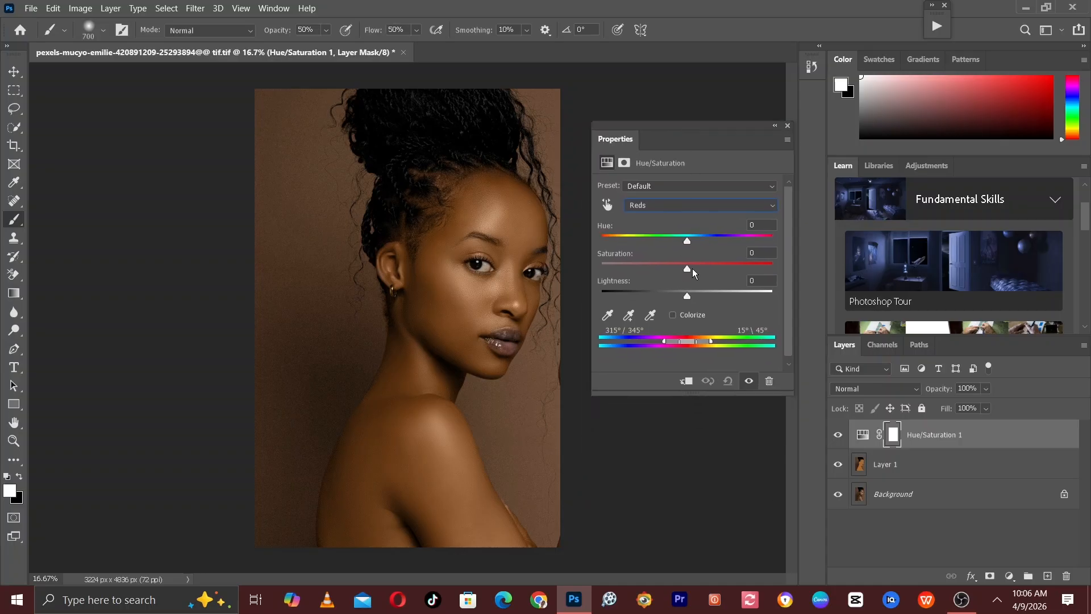
- Raise the saturation of the Reds slightly and check its effect on the portrait
drag(687, 268, 691, 269)
drag(696, 272, 698, 273)
drag(695, 270, 698, 272)
drag(694, 269, 696, 269)
click(774, 126)
key(ctrl+plus)
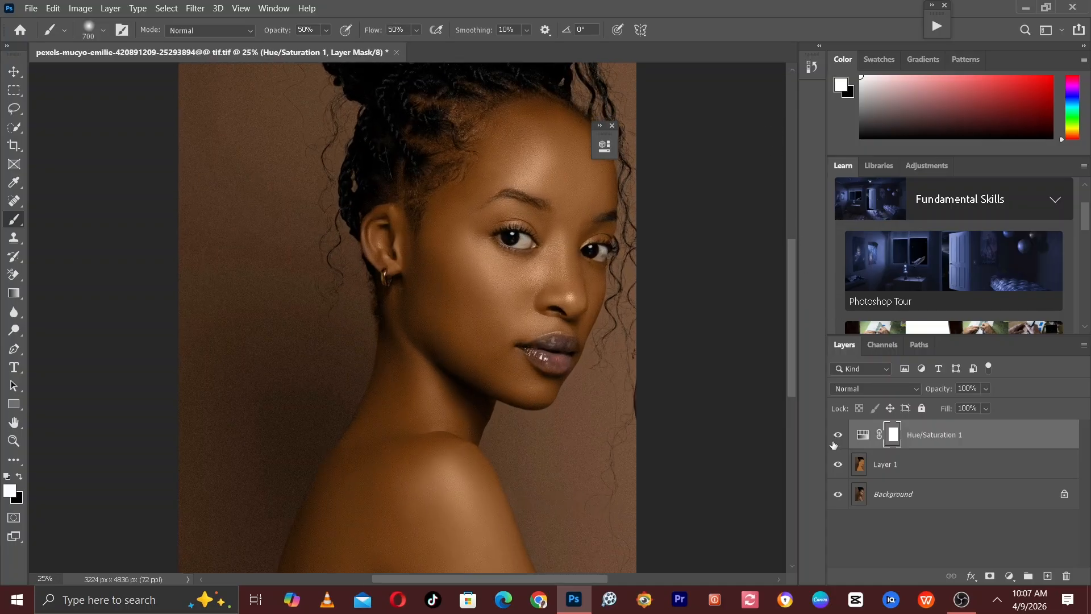
key(ctrl+plus)
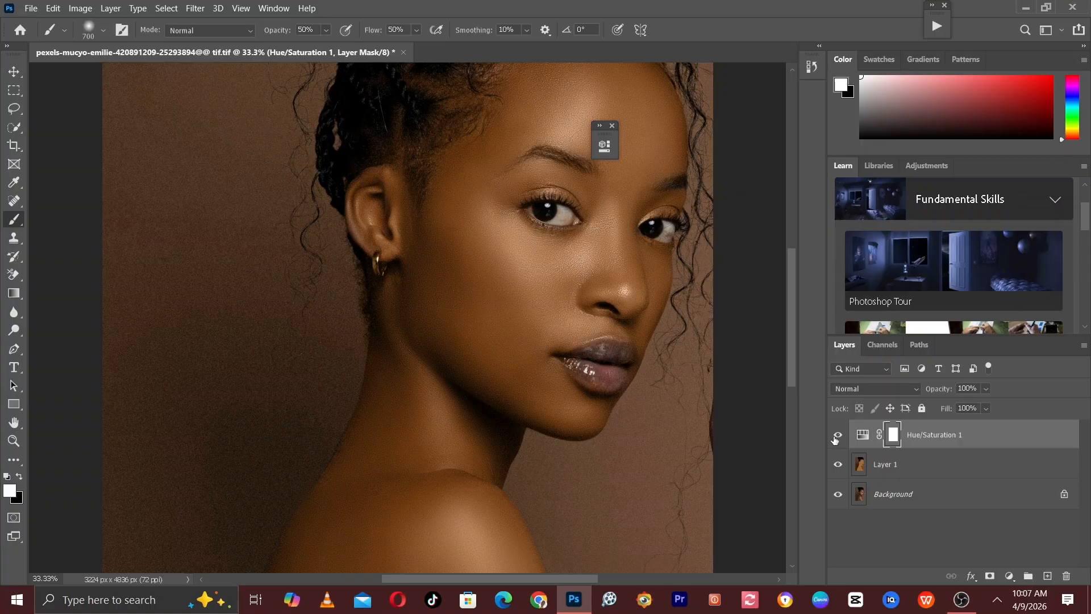
key(ctrl+minus)
key(ctrl+minus)
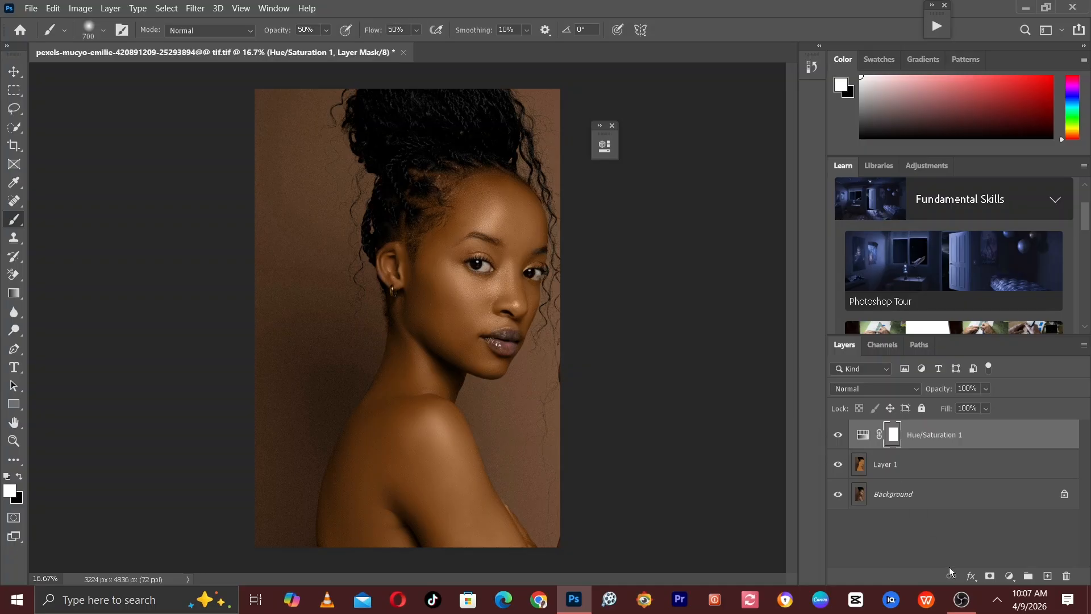
- Add a Selective Color adjustment layer and set the Cyan of the Blacks to +3%
click(1010, 575)
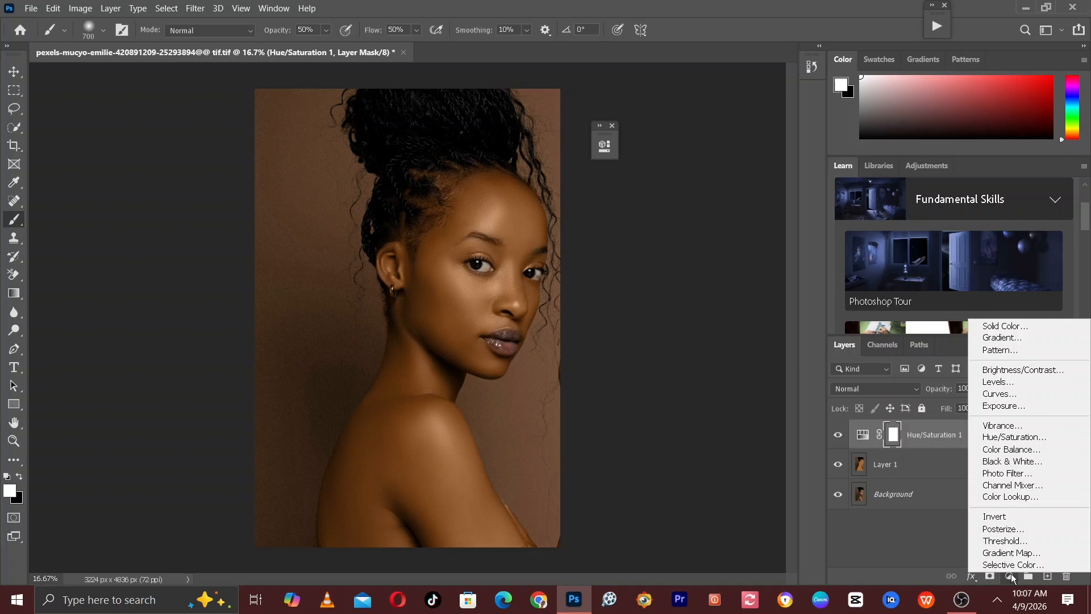
click(1004, 562)
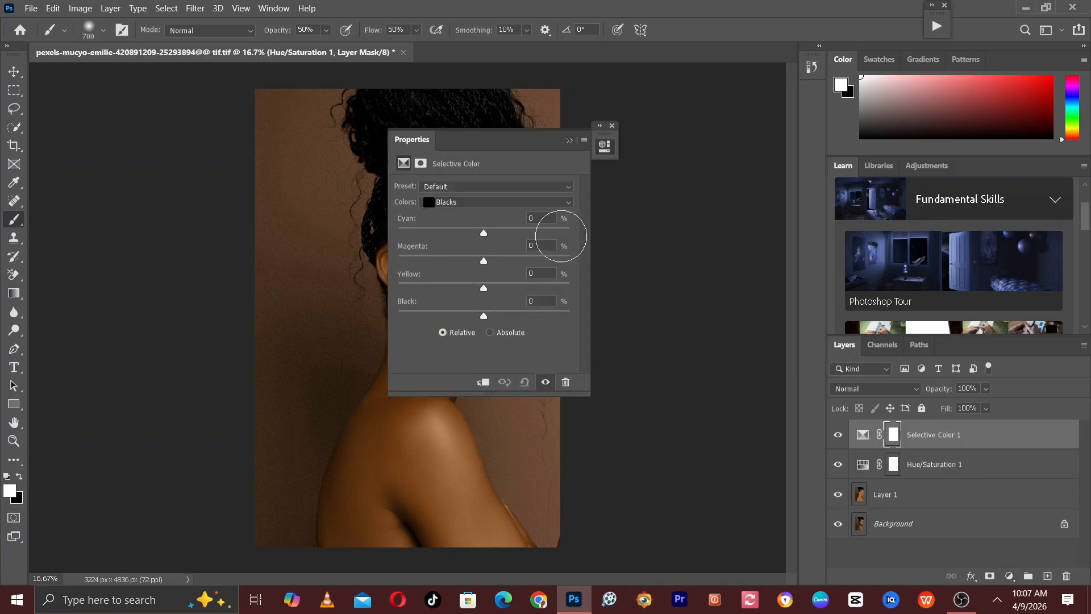
drag(467, 140, 615, 207)
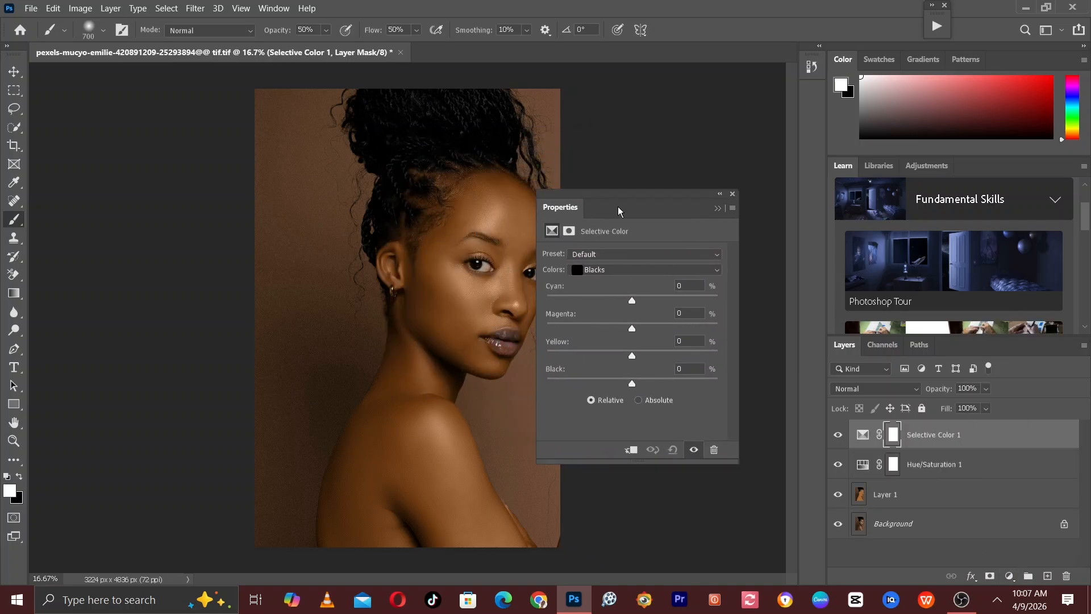
key(ctrl+plus)
drag(463, 110, 281, 225)
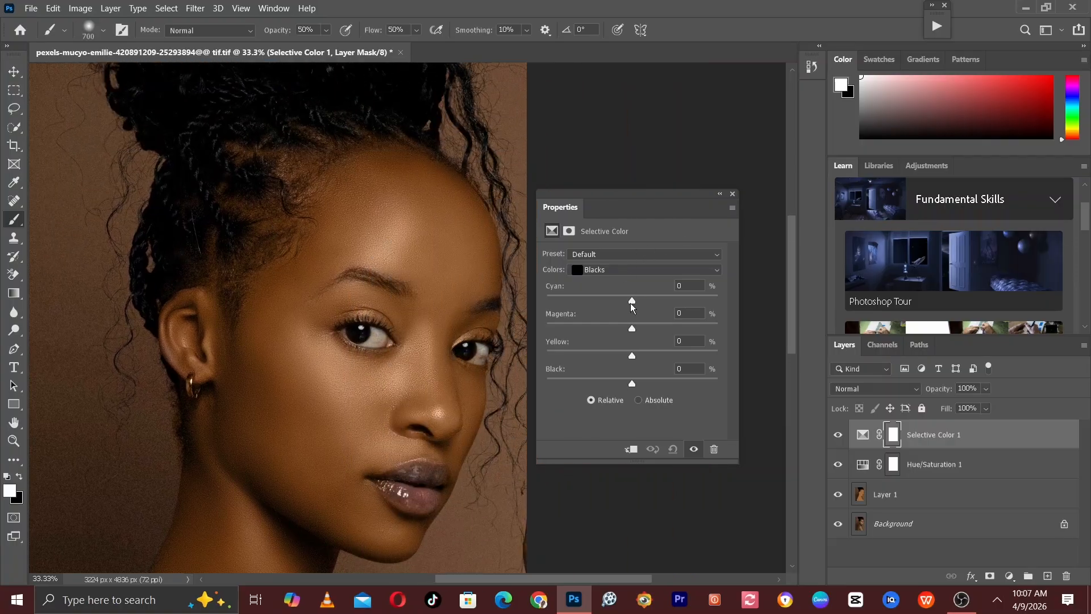
drag(632, 301, 635, 305)
key(ctrl+minus)
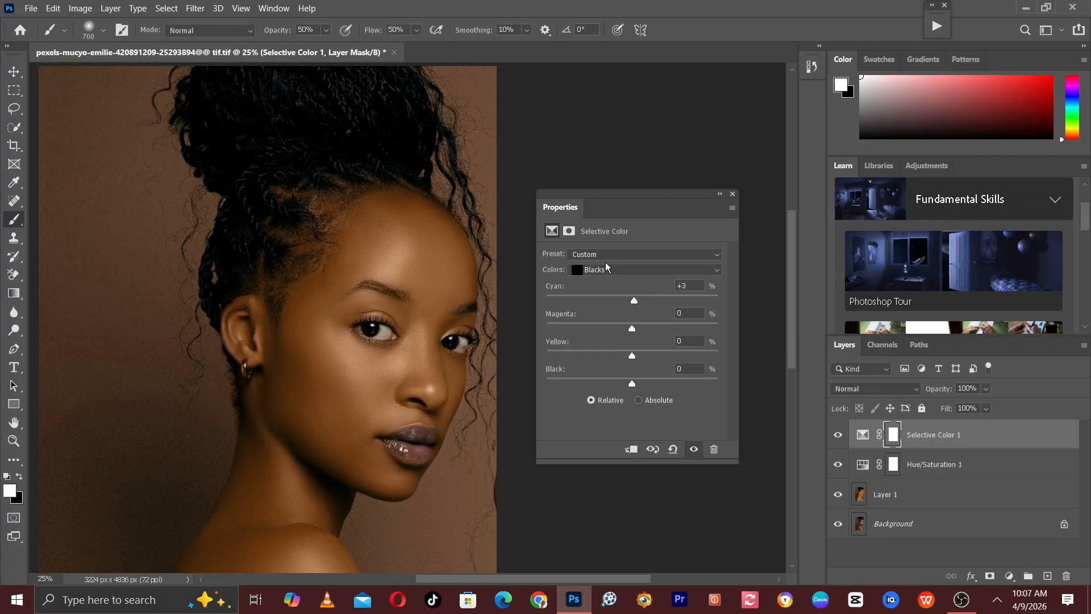
key(ctrl+minus)
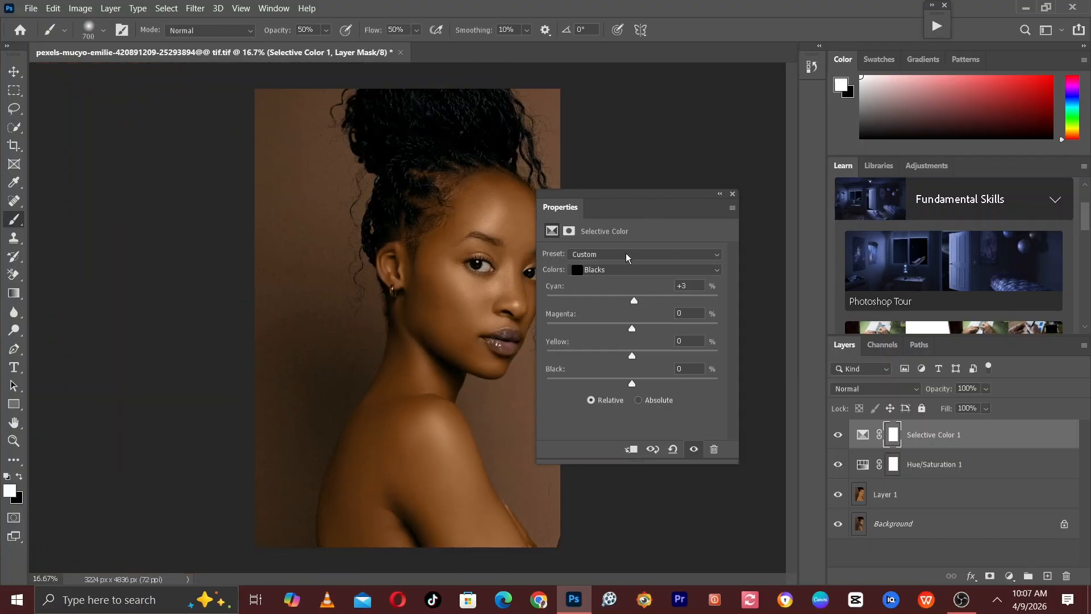
- Compare the portrait with and without the Selective Color adjustment
click(719, 194)
key(ctrl+plus)
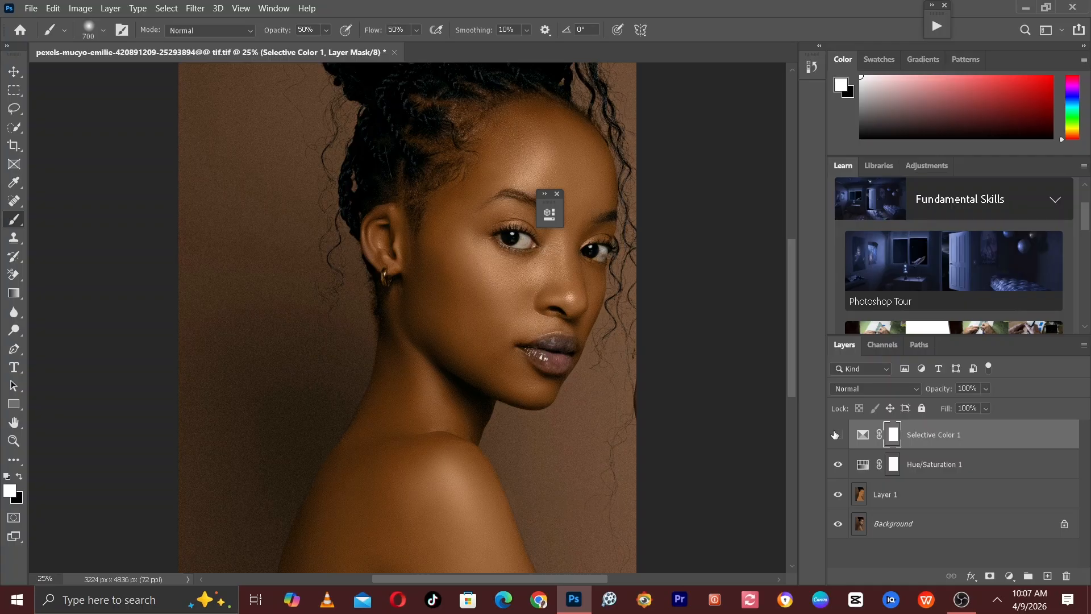
click(836, 433)
click(836, 433)
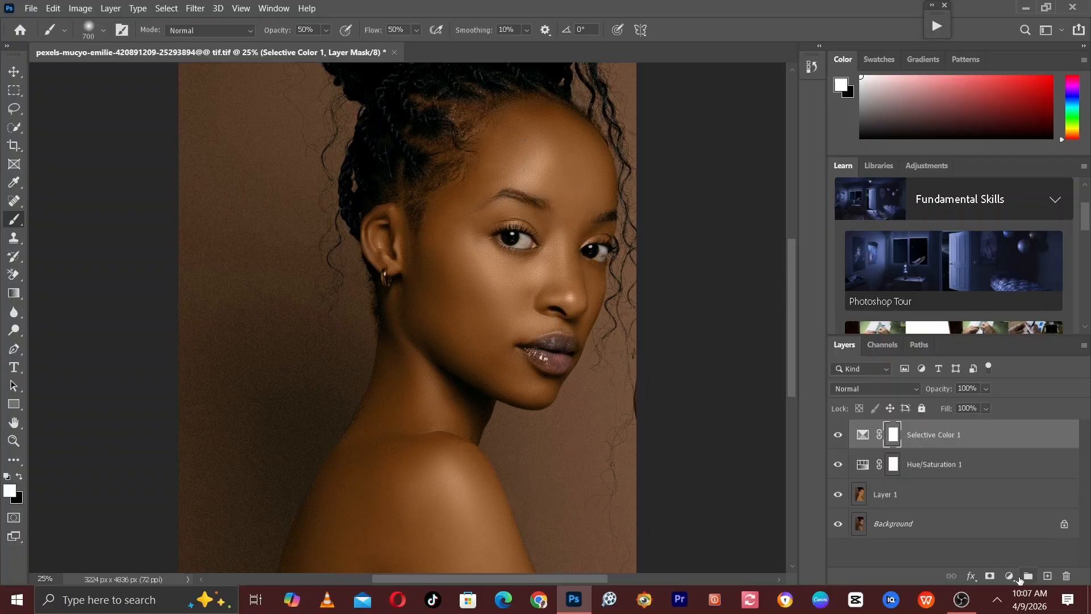
- Add a Vibrance adjustment layer above Selective Color 1 and raise its Vibrance moderately
click(1009, 576)
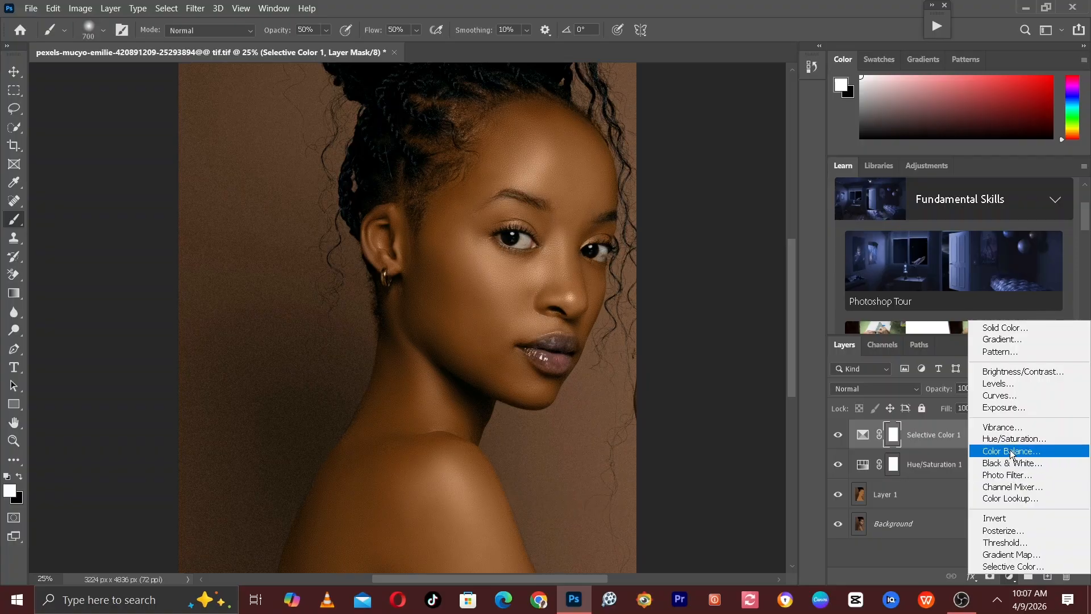
click(1005, 428)
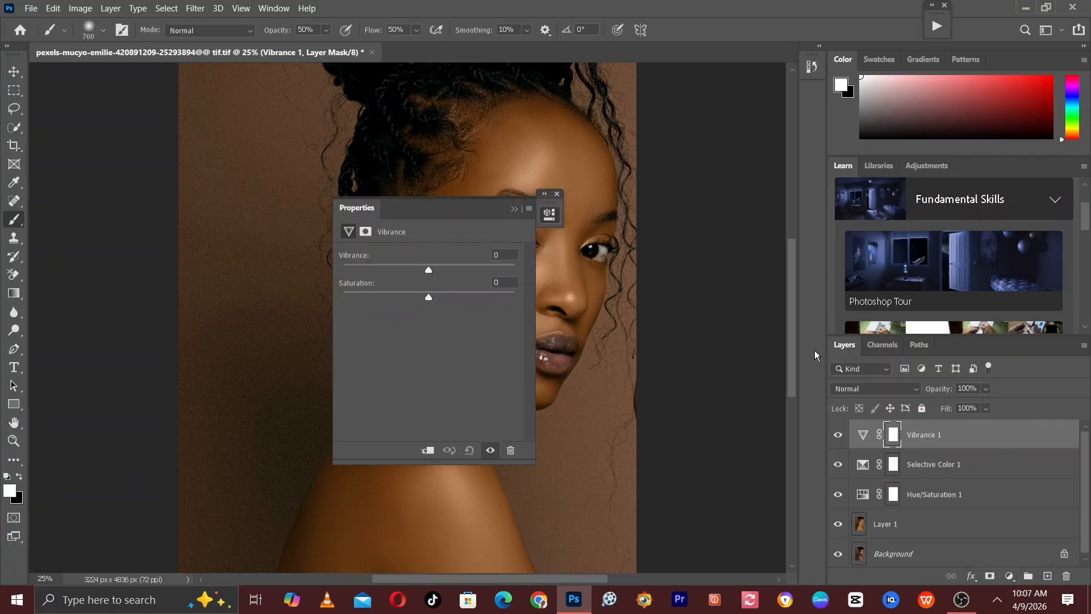
drag(421, 208, 678, 333)
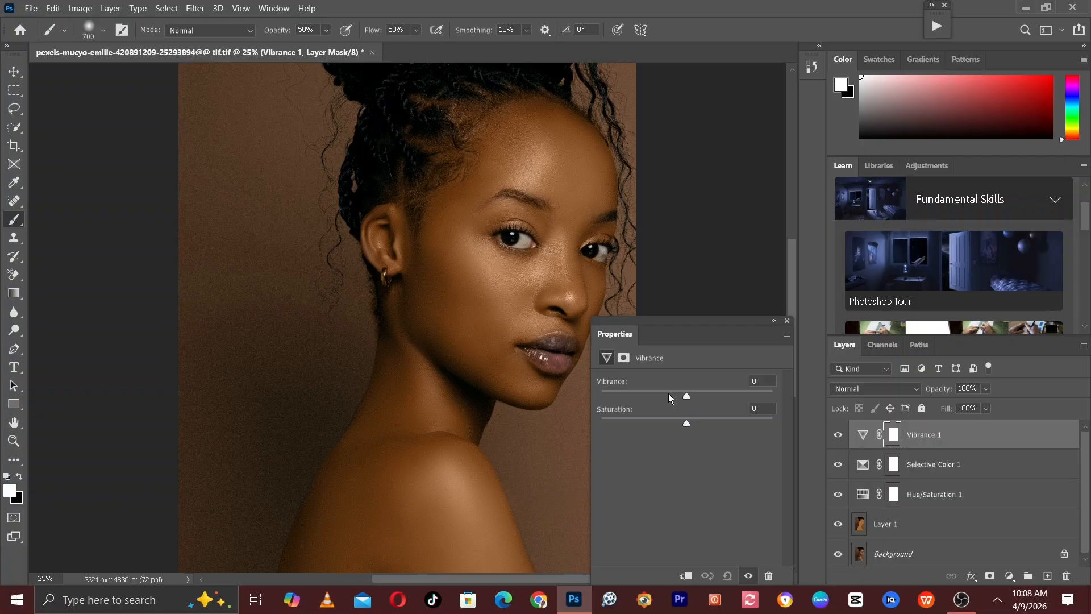
drag(686, 398, 721, 398)
click(773, 321)
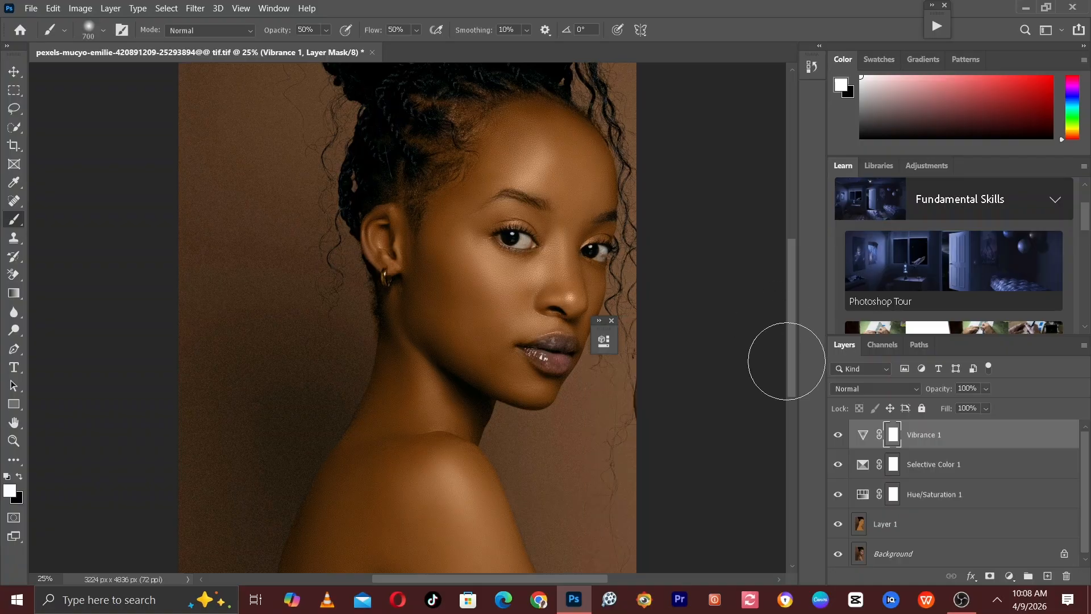
- Compare the portrait with and without the Vibrance adjustment, both in wider view and close up on the face
click(838, 435)
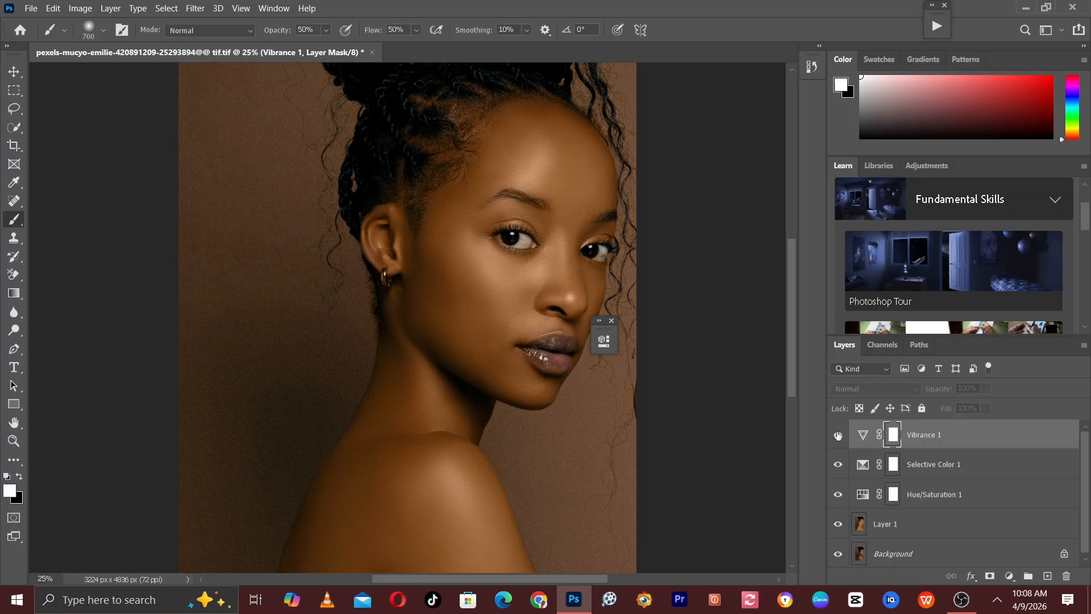
click(837, 436)
click(837, 435)
click(838, 436)
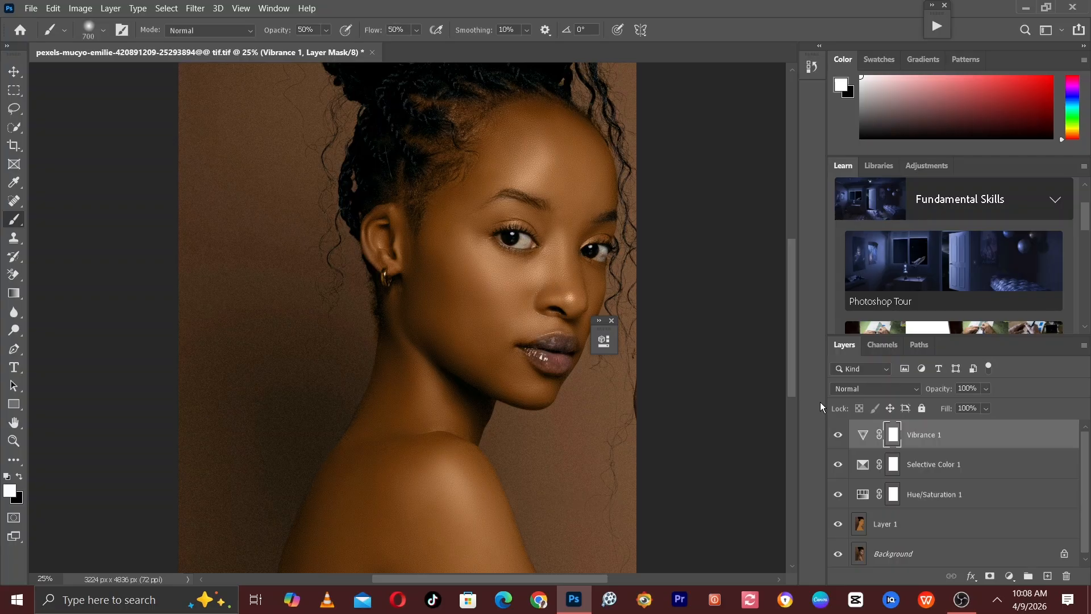
key(ctrl+plus)
key(ctrl+plus)
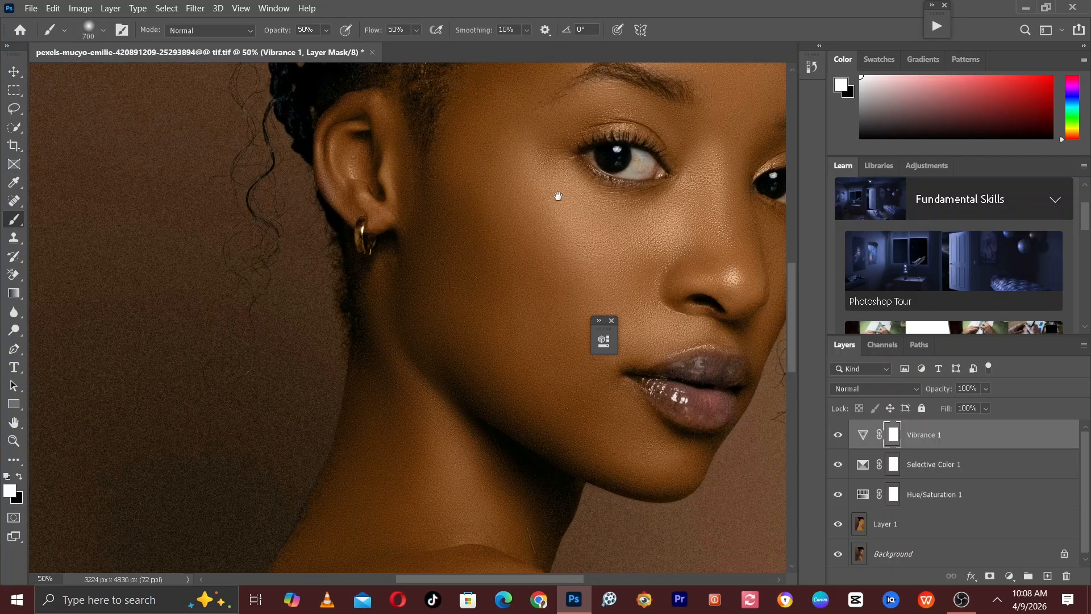
drag(562, 195, 438, 258)
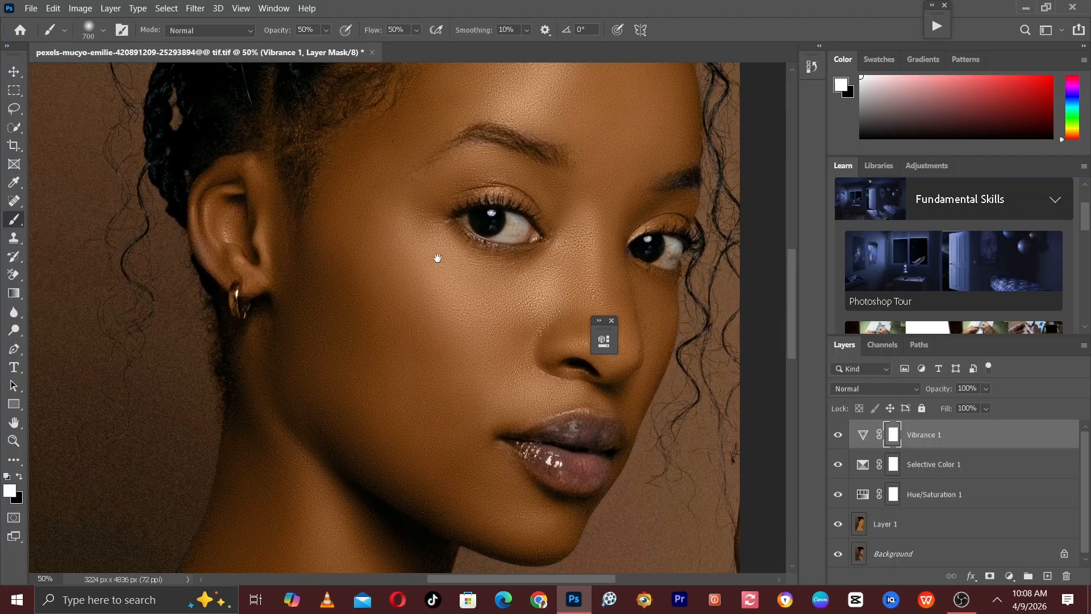
click(611, 321)
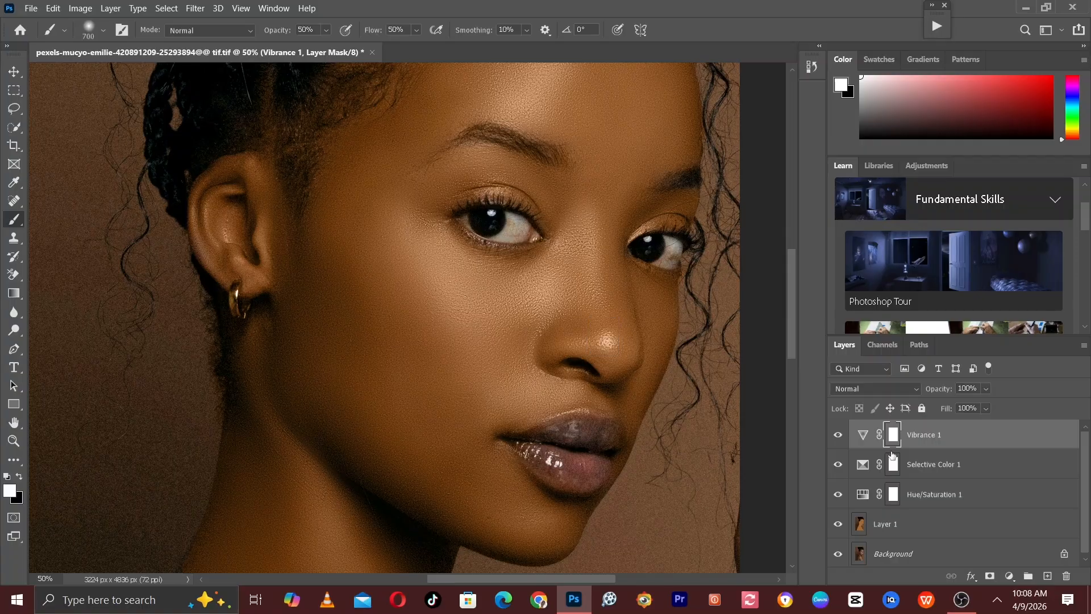
click(837, 436)
click(836, 435)
key(ctrl+minus)
key(ctrl+minus)
key(ctrl+minus)
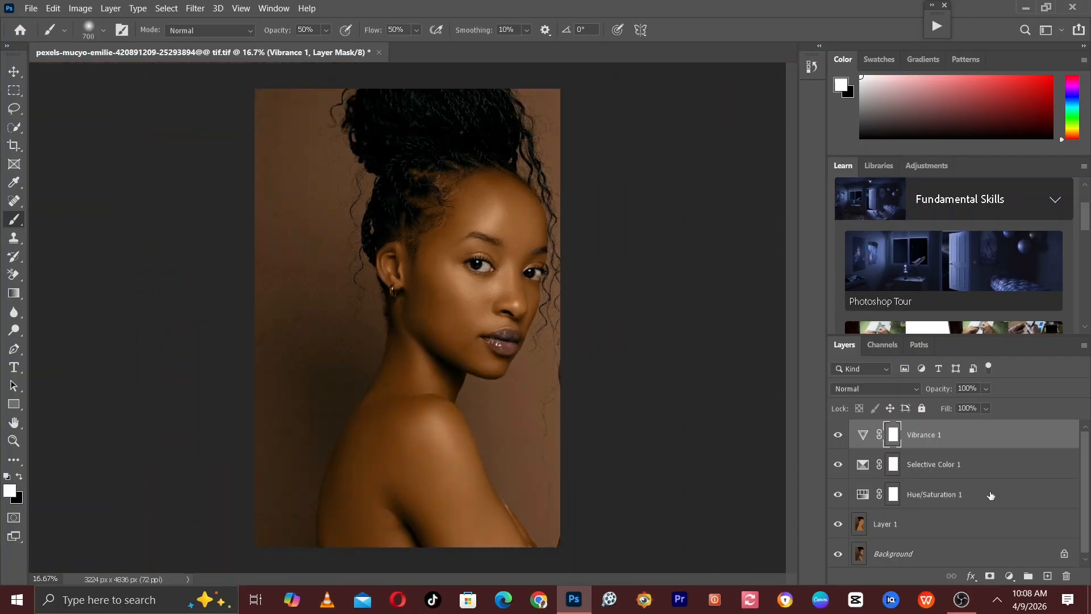
- Group Layer 1 with the three adjustment layers and compare the portrait with and without the whole group
shift+click(912, 528)
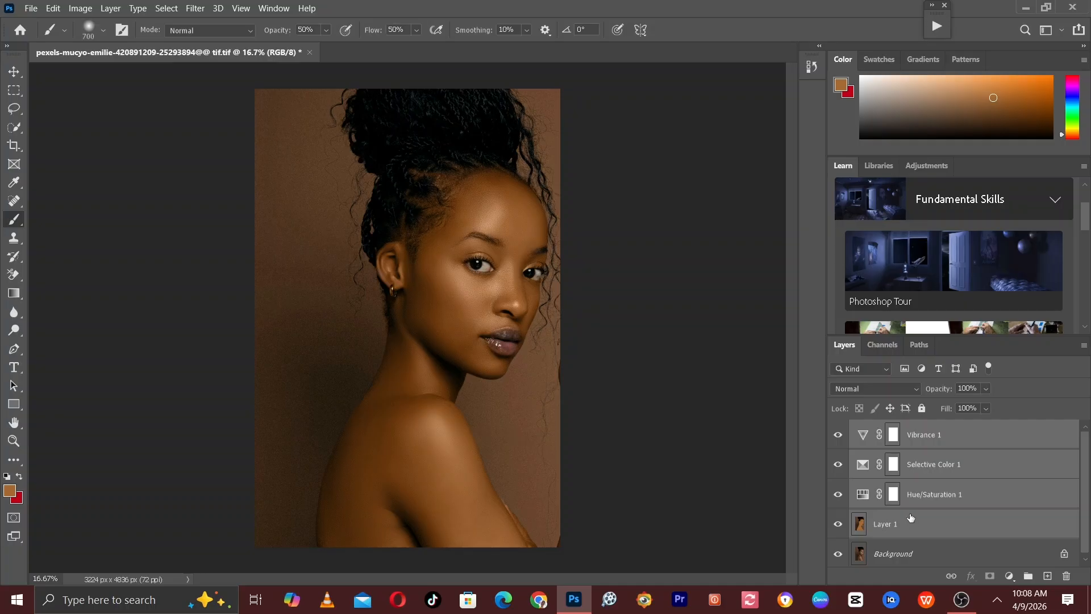
key(ctrl+g)
click(837, 430)
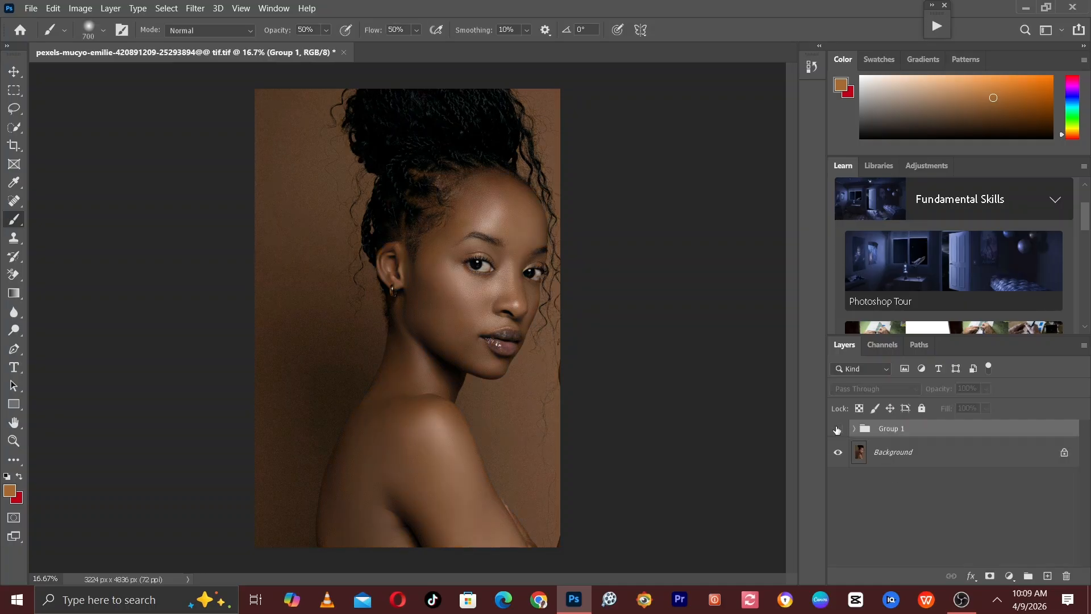
click(838, 430)
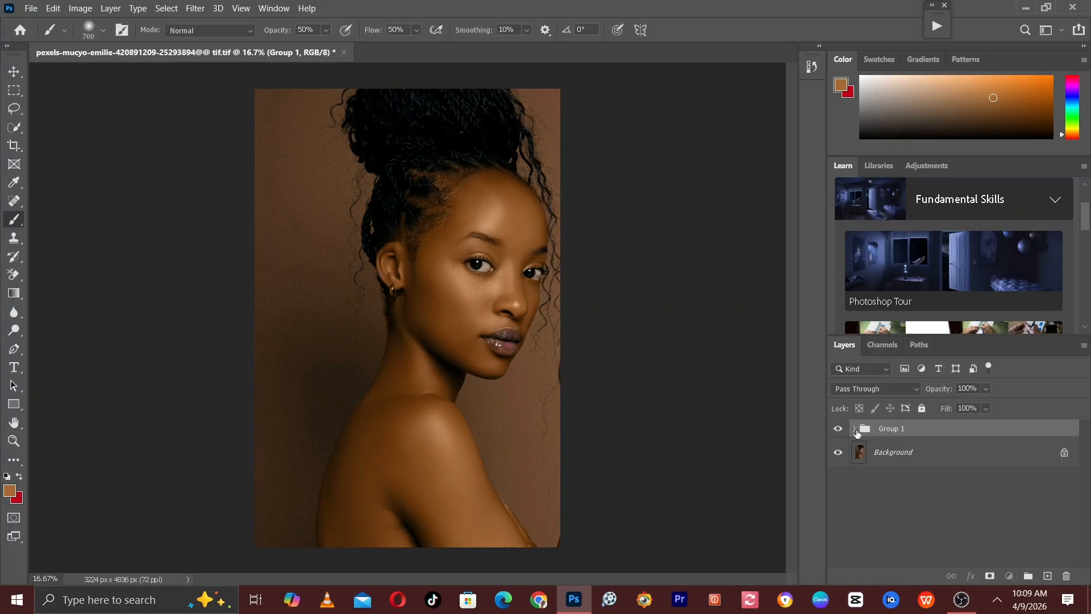
- Expand Group 1 and ungroup its layers
click(855, 430)
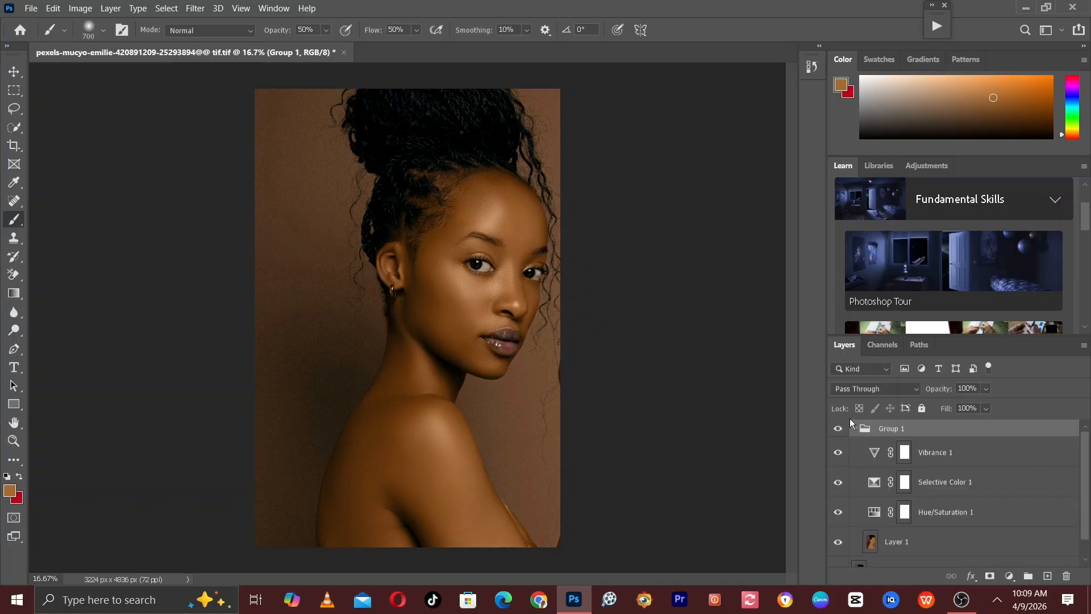
right_click(911, 433)
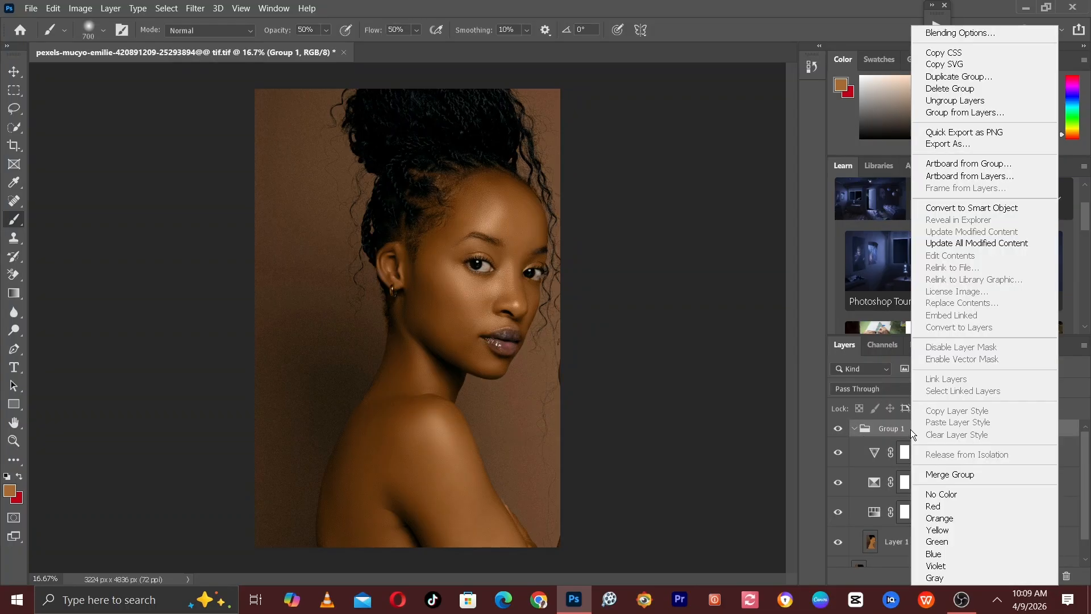
click(956, 101)
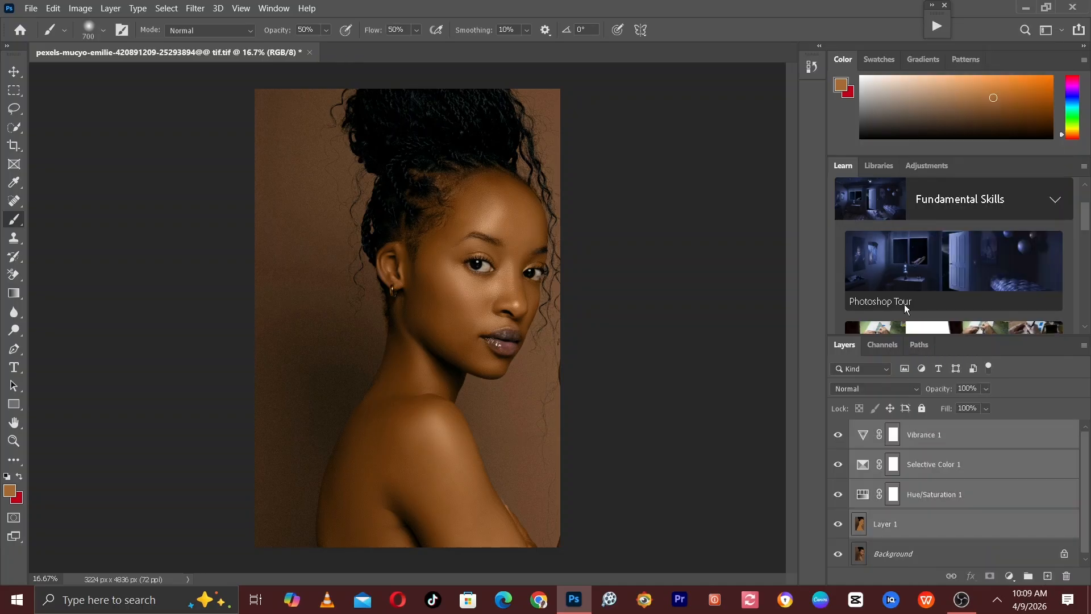
- Stamp all visible layers into a new layer above Vibrance 1 and open it in the Camera Raw Filter
click(989, 550)
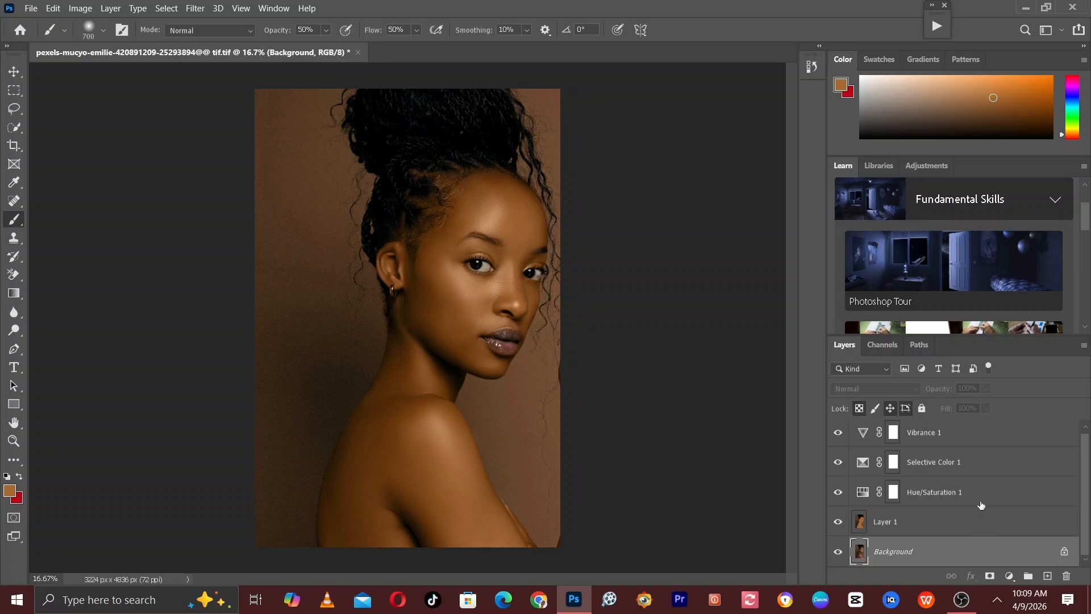
click(939, 433)
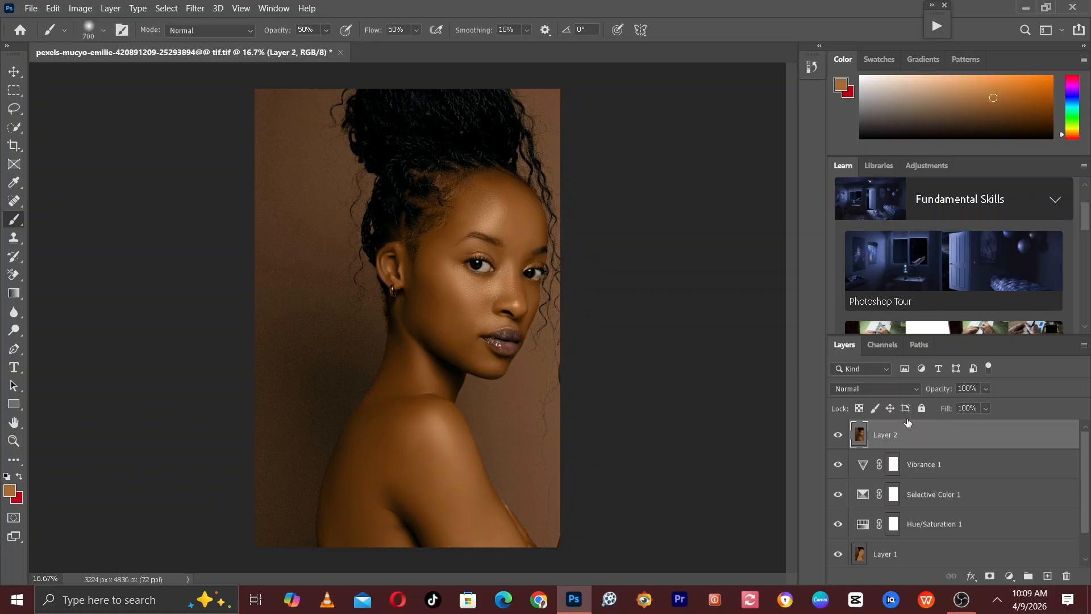
click(190, 11)
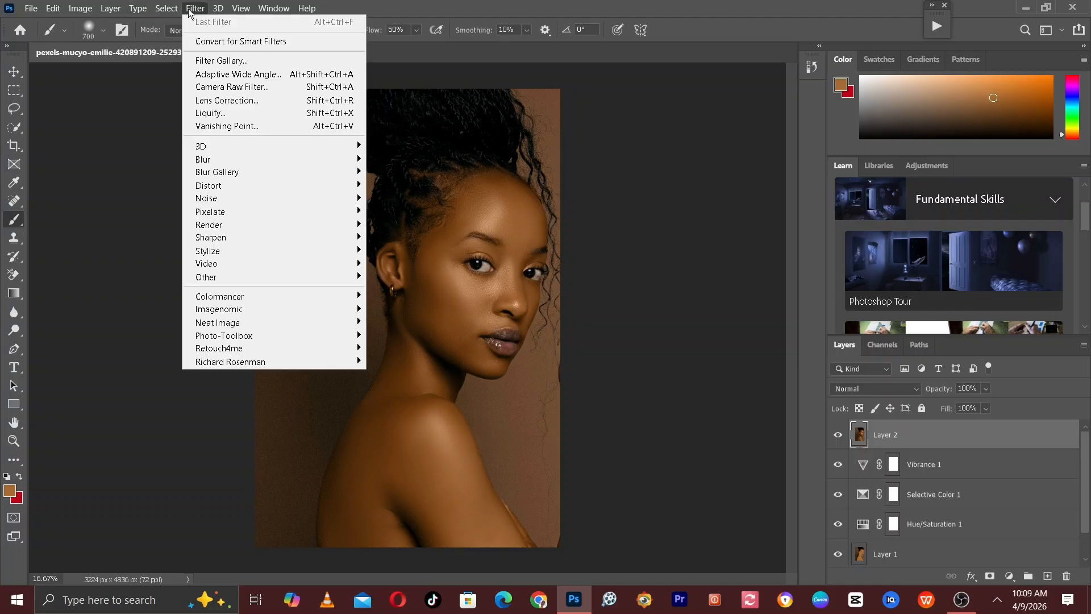
click(219, 88)
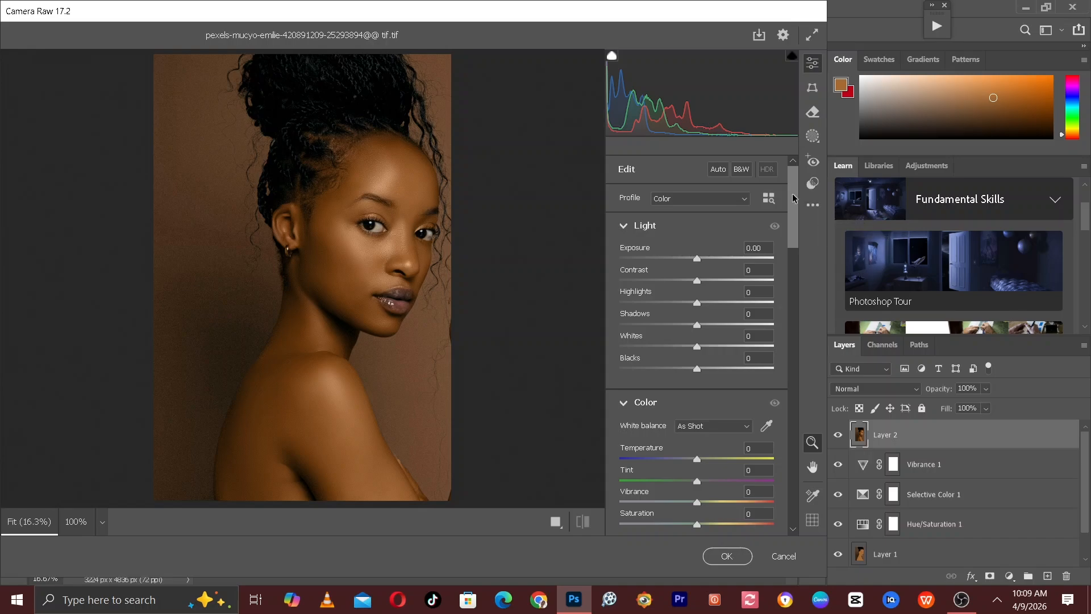
- In the Calibration settings, set the Blue Primary Saturation to +11 and its Hue to -10
drag(794, 197, 787, 507)
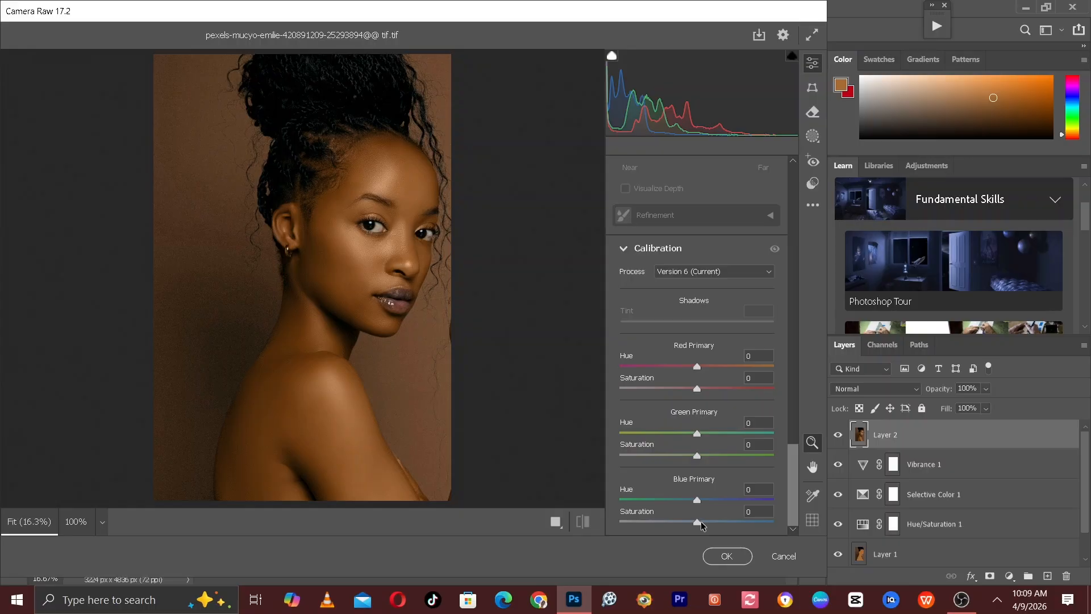
drag(702, 523, 710, 524)
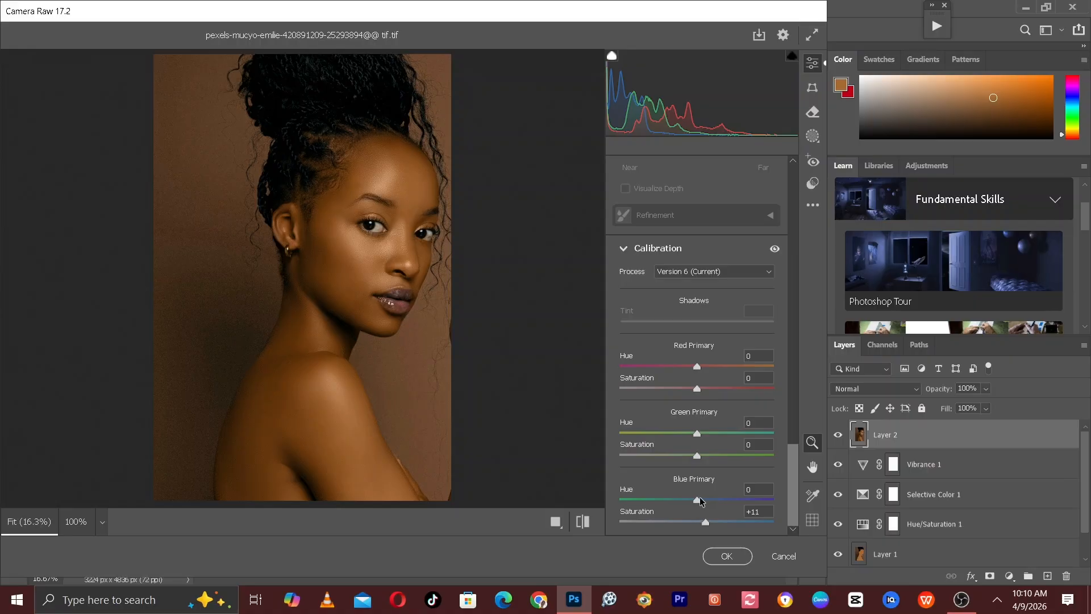
drag(697, 497, 690, 500)
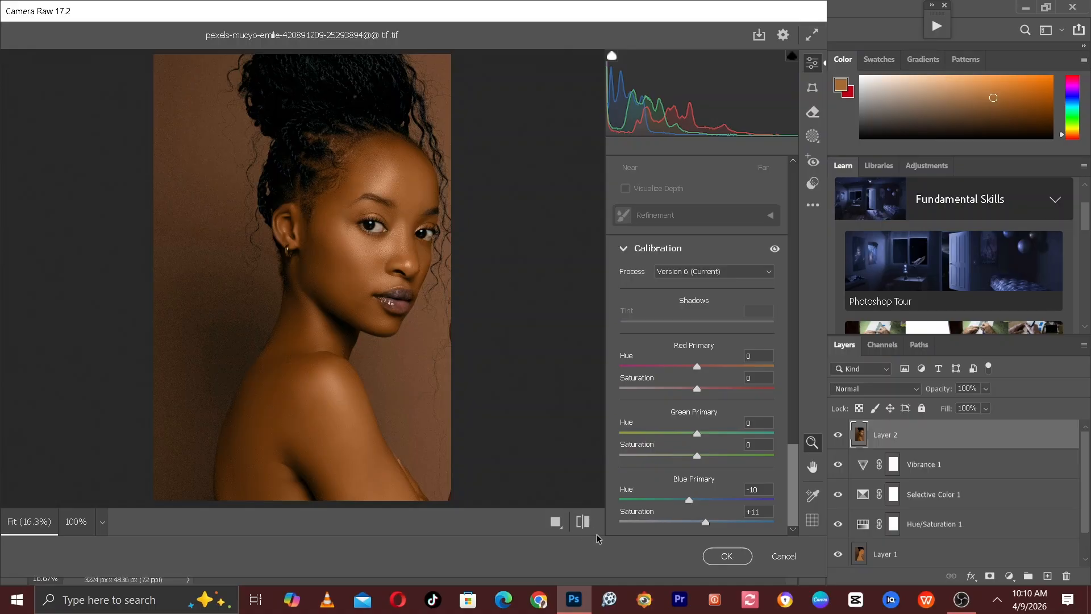
- Compare the portrait before and after the Blue Primary calibration, examining the nose, lips and cheek up close
click(575, 522)
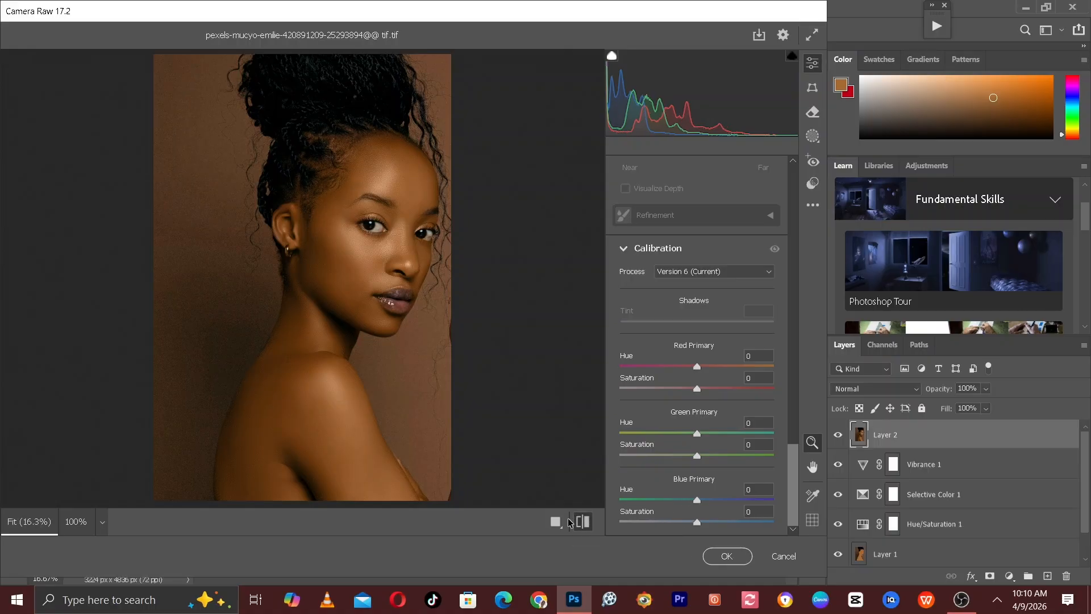
click(578, 522)
click(578, 522)
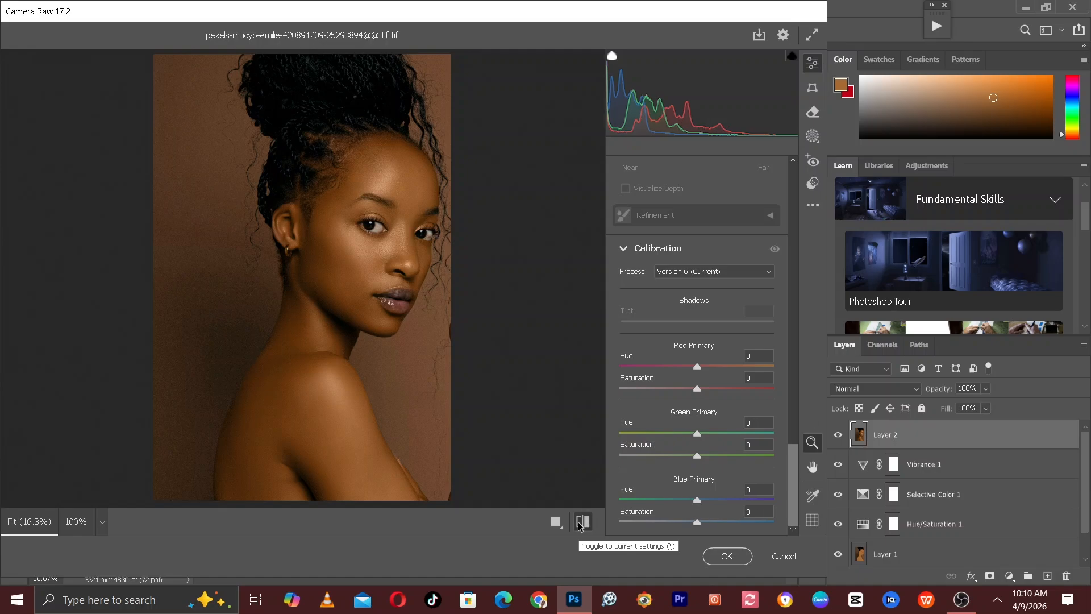
scroll(601, 343, up, 4)
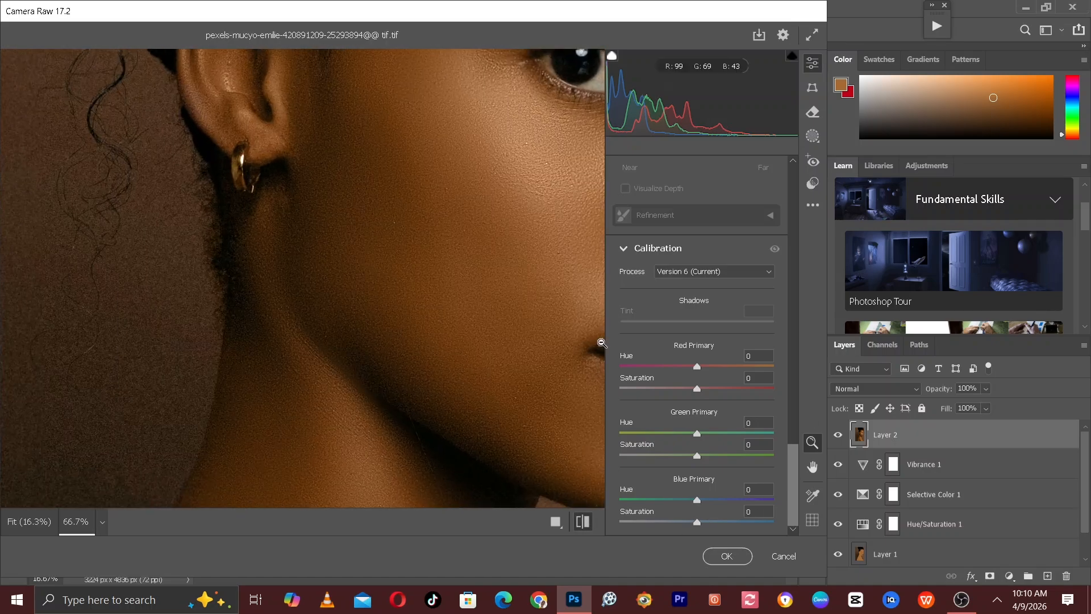
drag(402, 244, 127, 243)
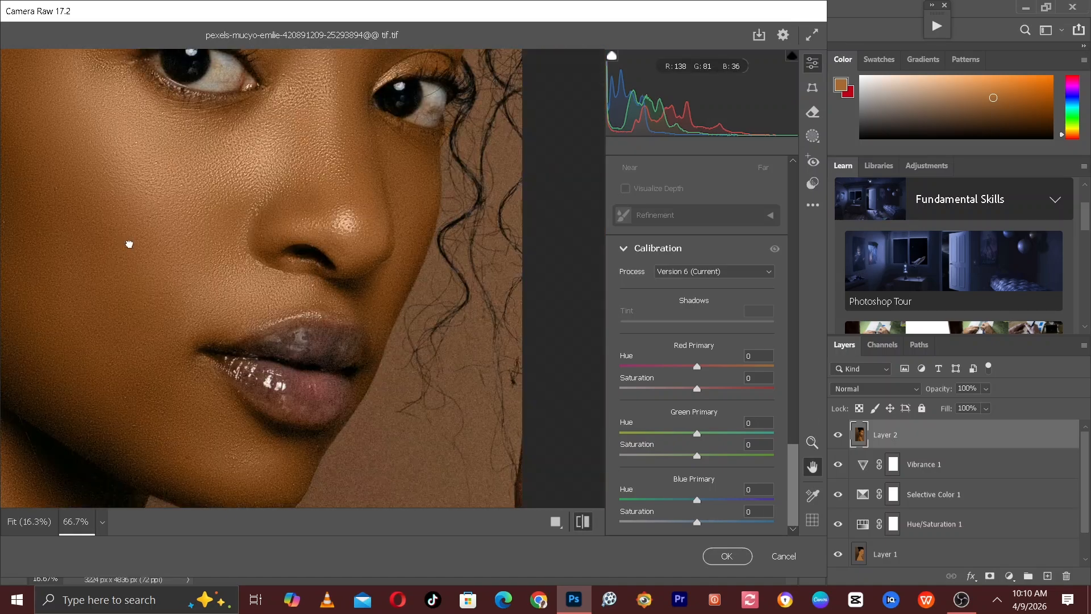
click(579, 522)
click(579, 523)
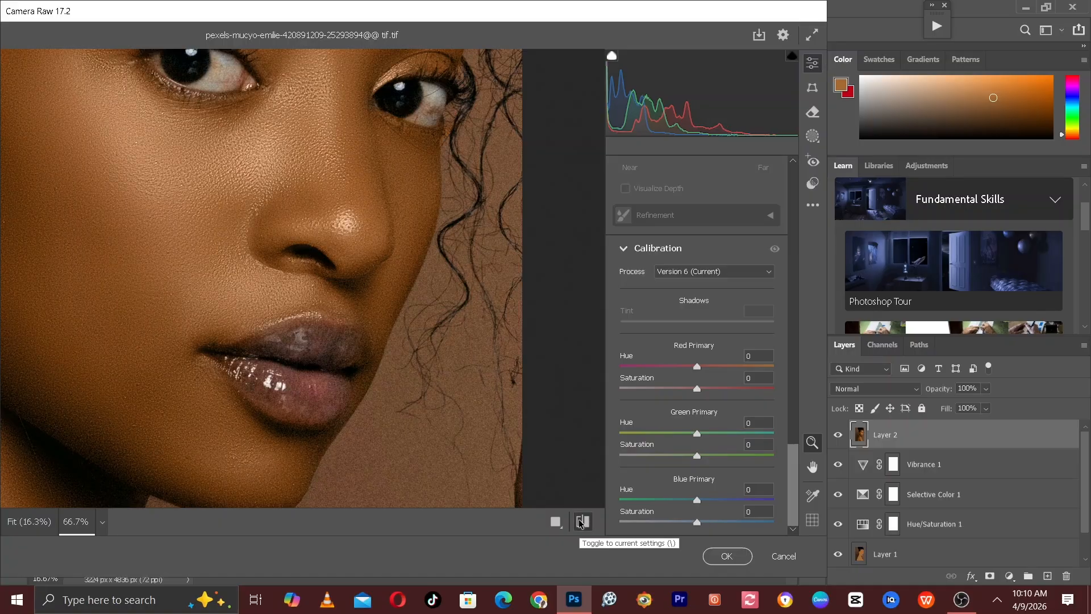
click(581, 523)
scroll(572, 497, down, 2)
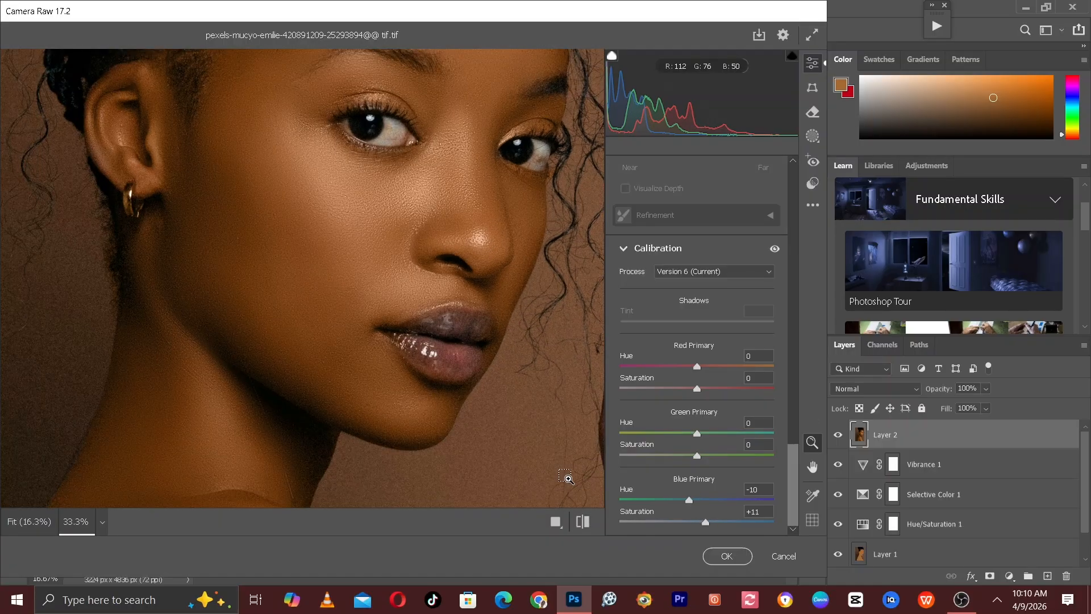
scroll(566, 477, down, 1)
click(585, 525)
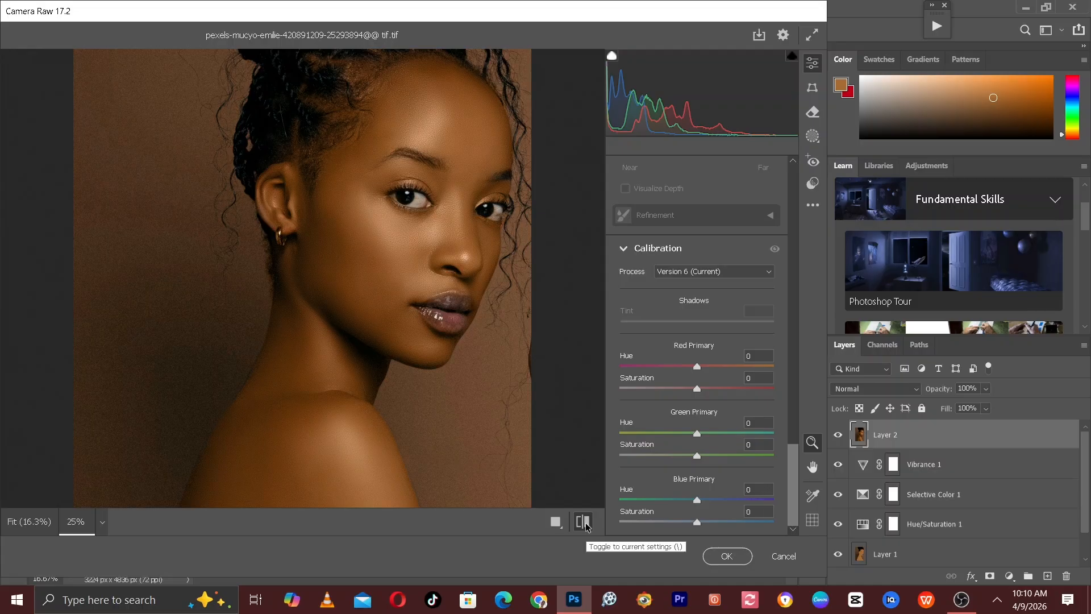
click(585, 525)
- Set the Green Primary Hue to +11 in the Calibration settings
key(ctrl+minus)
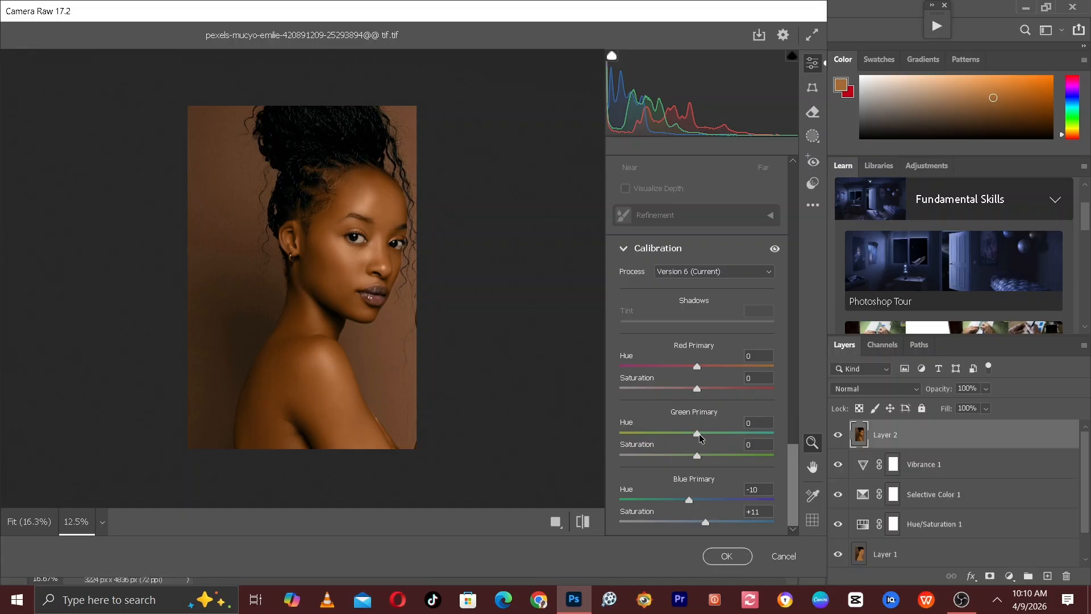
drag(699, 435, 711, 433)
drag(709, 432, 707, 431)
drag(792, 470, 789, 453)
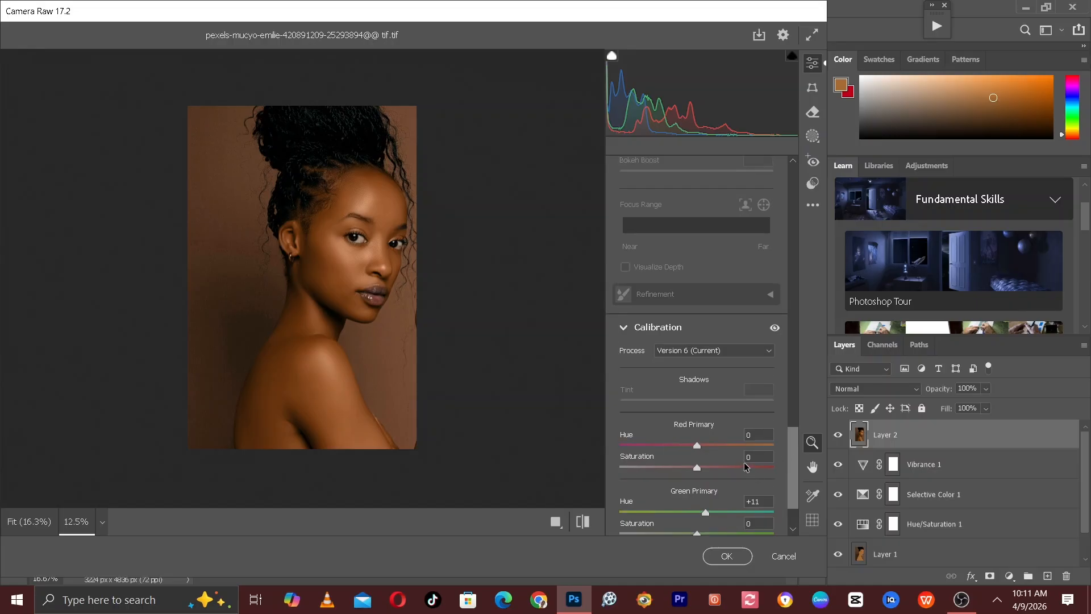
key(ctrl+plus)
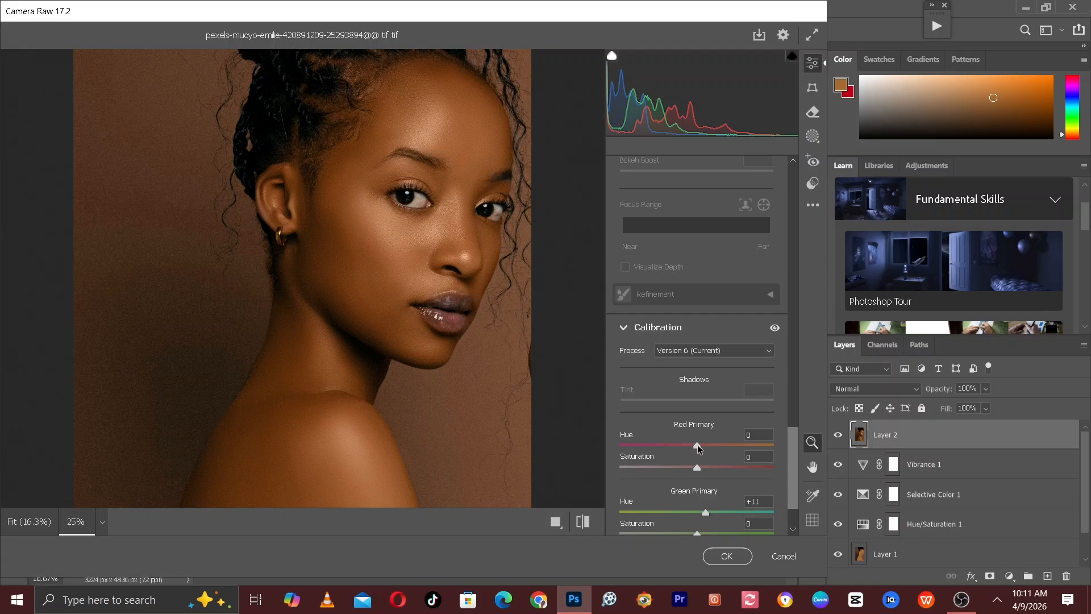
drag(698, 447, 741, 448)
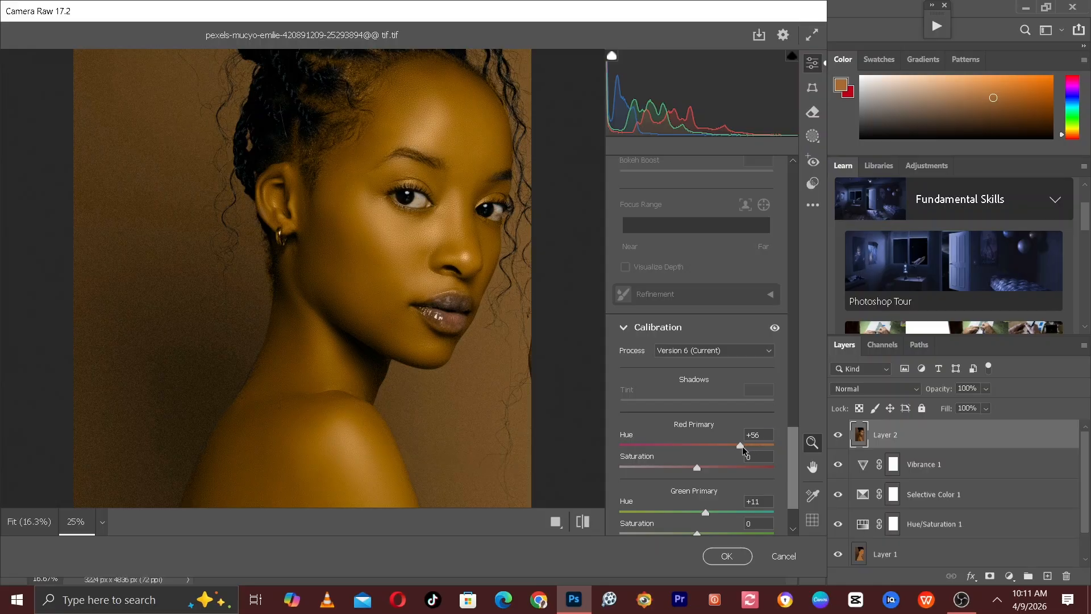
drag(740, 445, 698, 446)
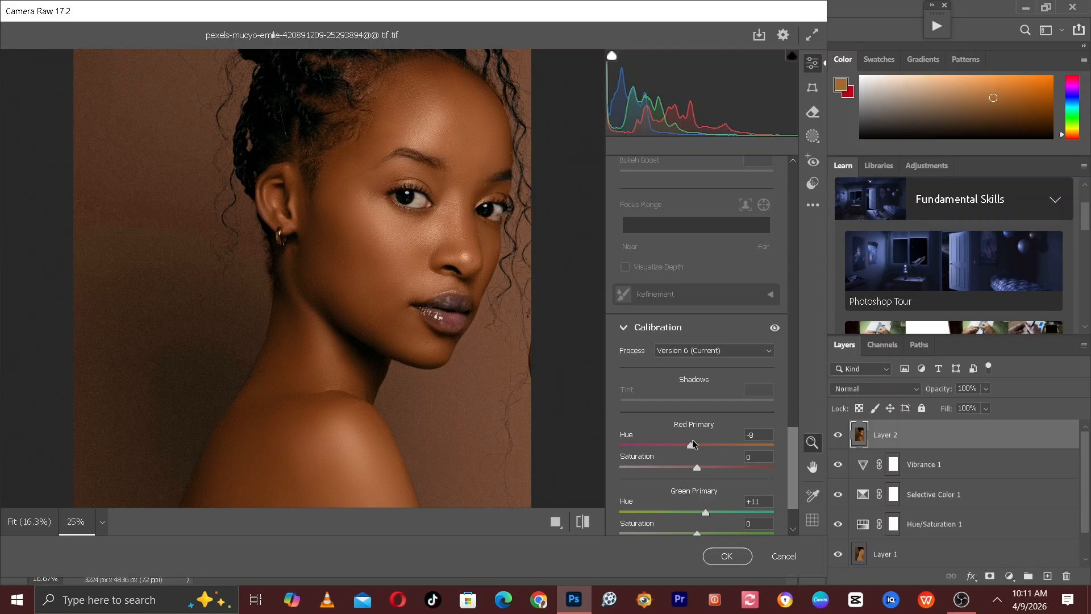
drag(692, 442, 666, 435)
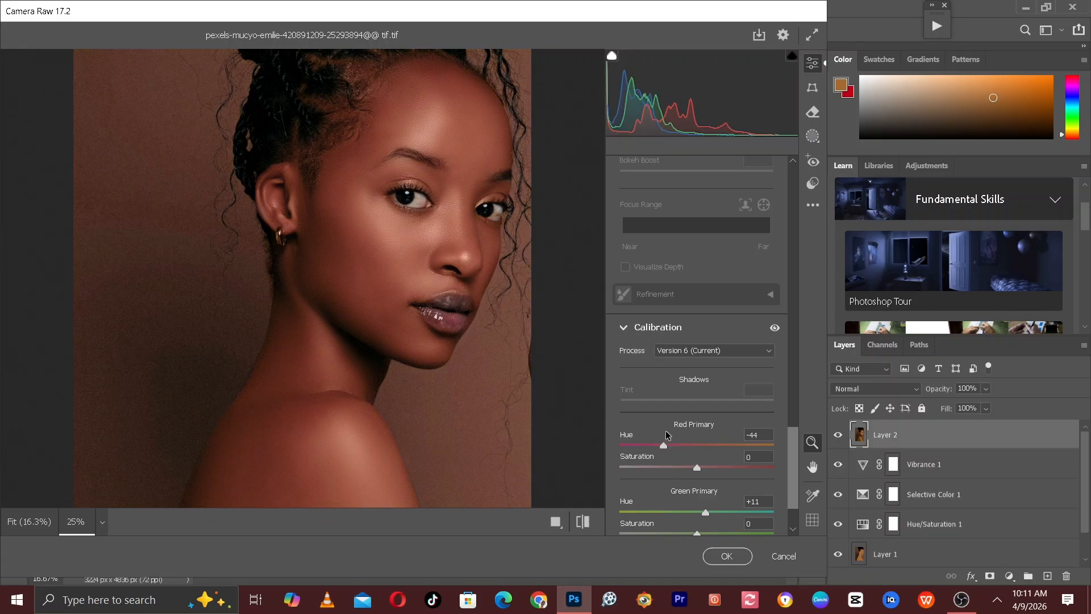
drag(664, 444, 754, 448)
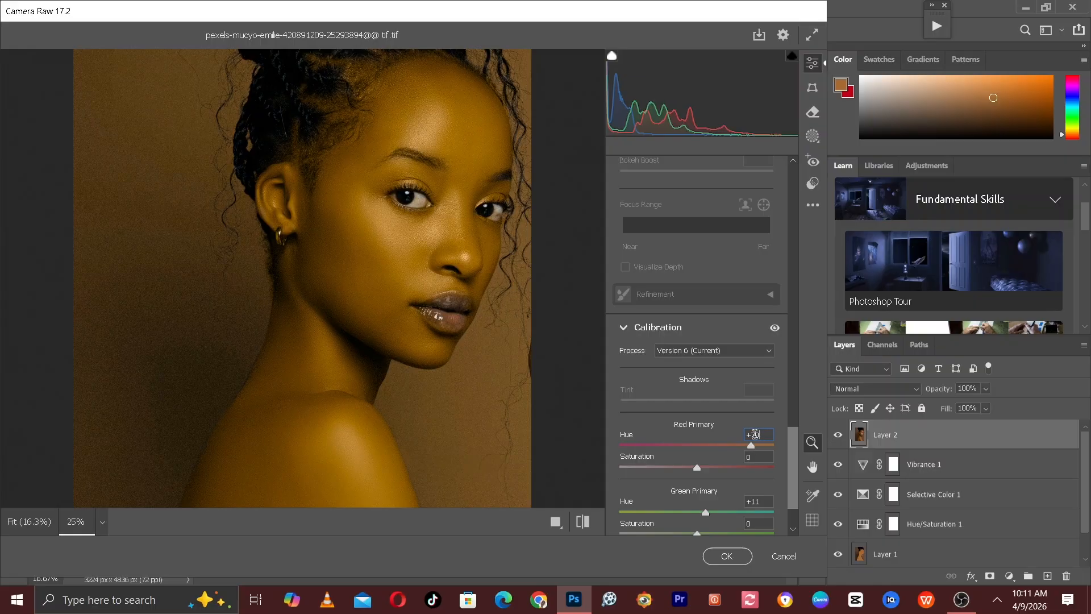
click(756, 435)
text(0)
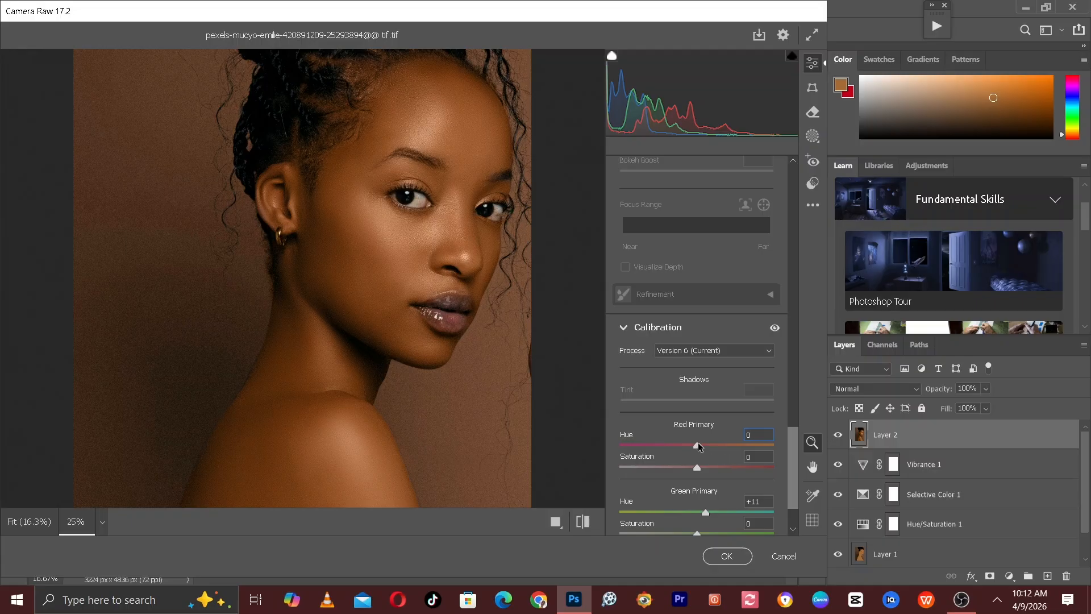
- Set the Red Primary Hue to -10 in the Calibration settings and compare the portrait before and after the adjustments
drag(698, 440, 697, 439)
drag(692, 441, 690, 440)
click(582, 519)
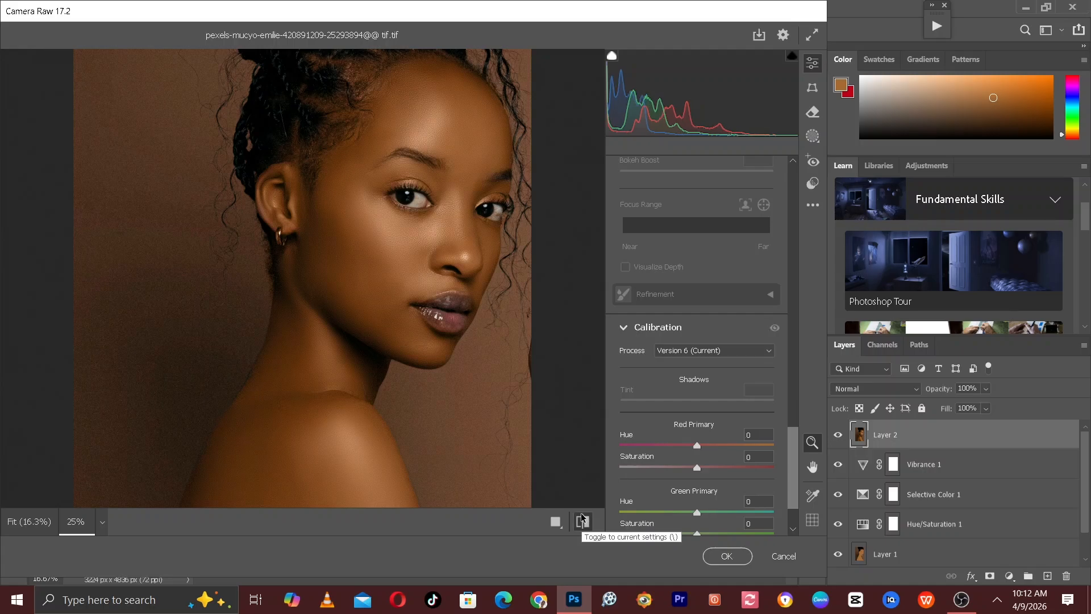
click(582, 518)
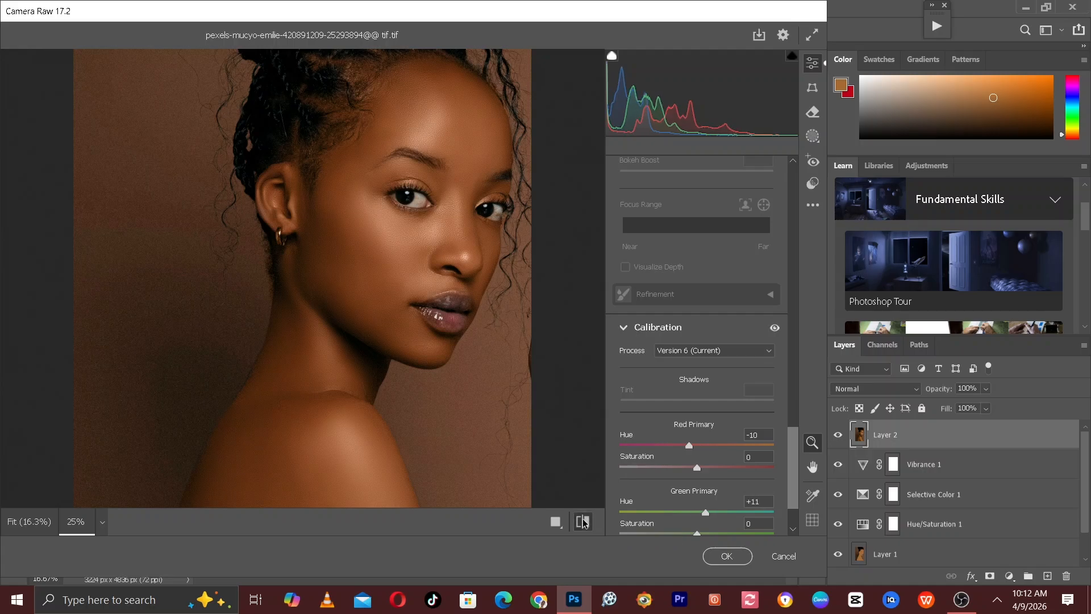
click(583, 520)
click(582, 520)
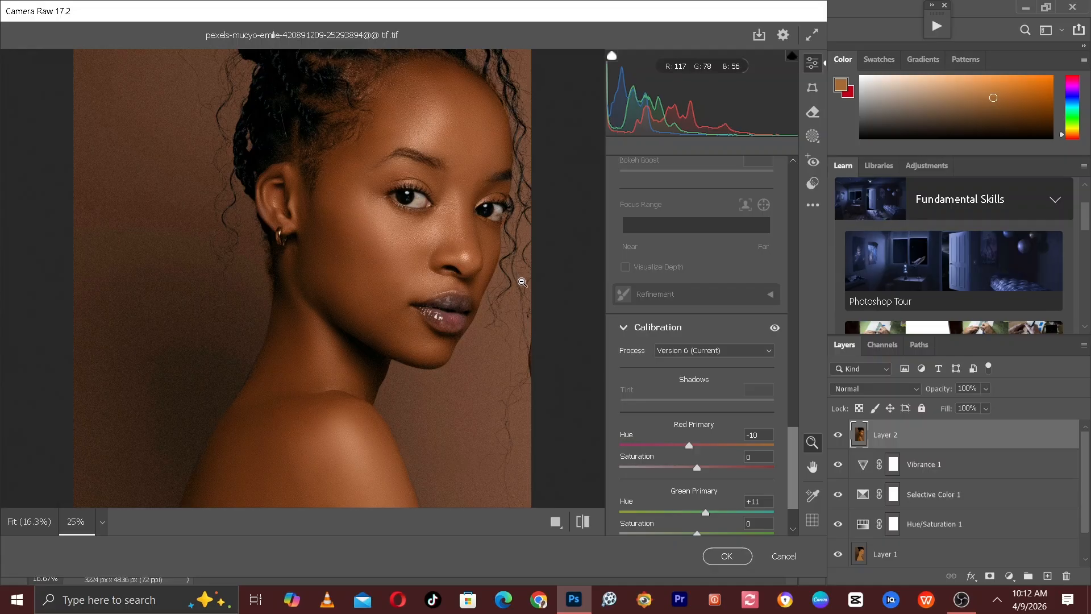
alt+click(521, 282)
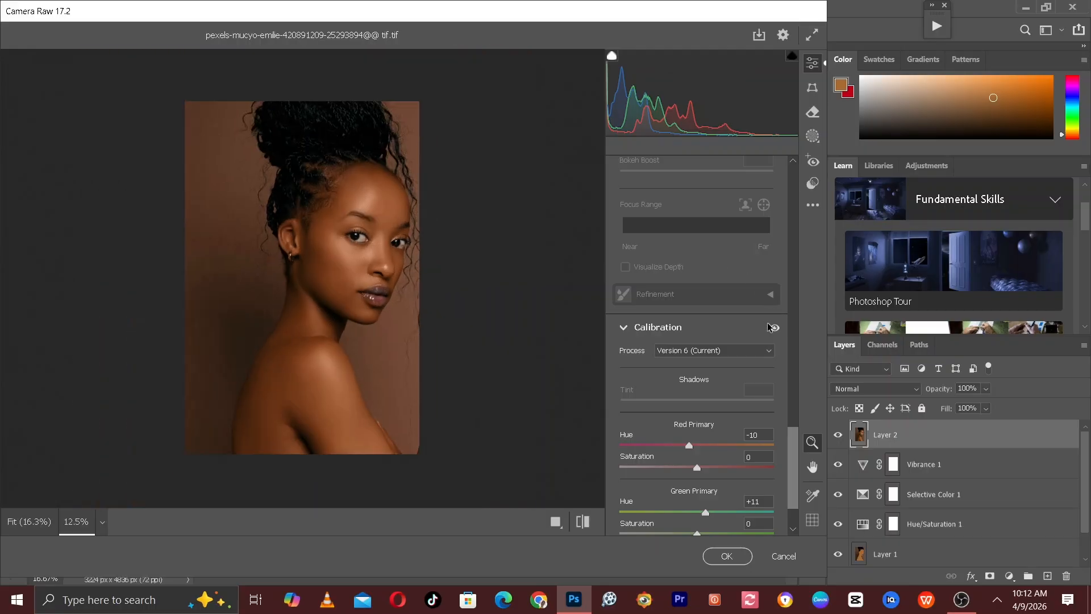
click(384, 228)
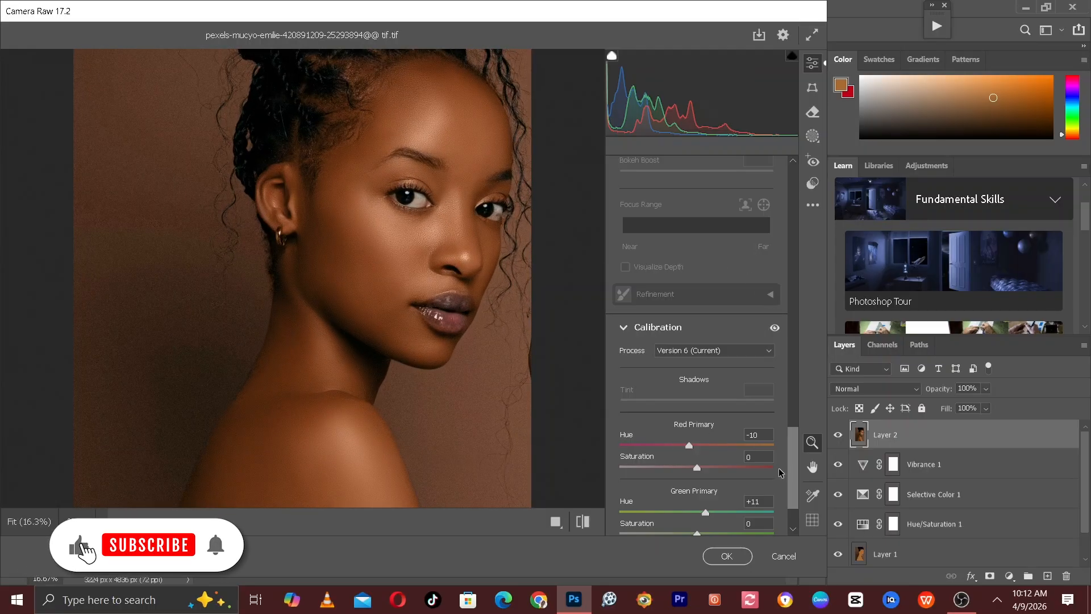
- In the Effects settings, set Texture to +13, Clarity to +9 and Dehaze to +4
drag(794, 466, 766, 367)
scroll(765, 366, up, 1)
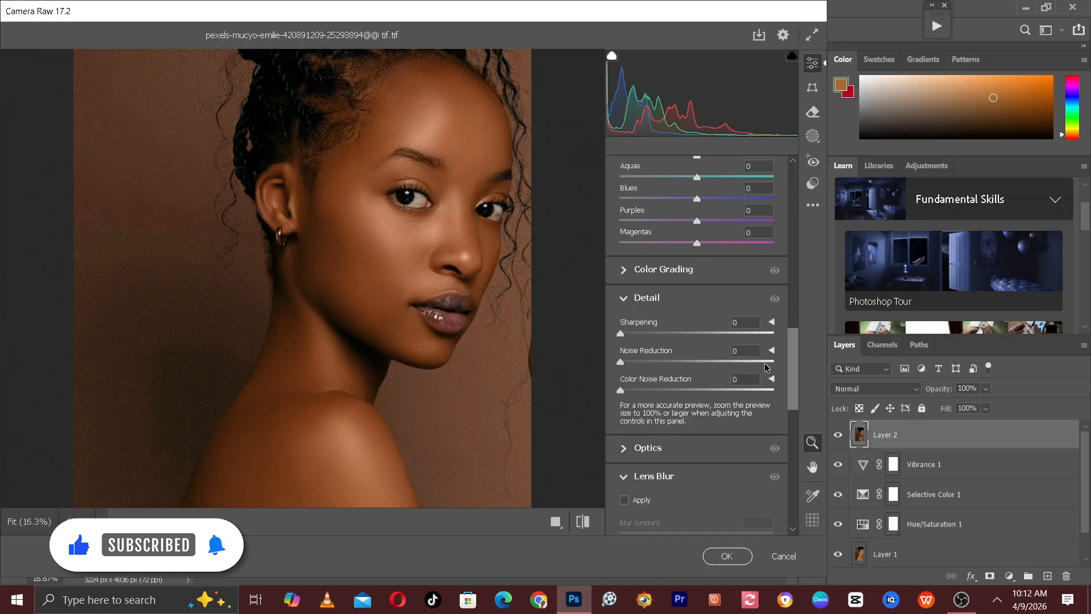
scroll(764, 359, up, 2)
scroll(765, 355, up, 4)
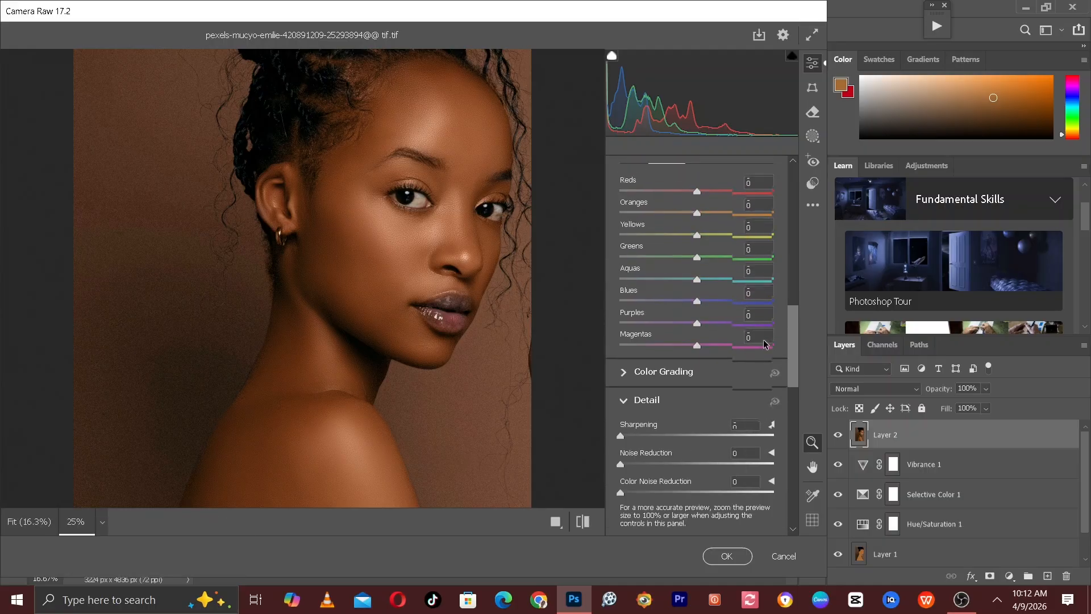
scroll(765, 341, up, 5)
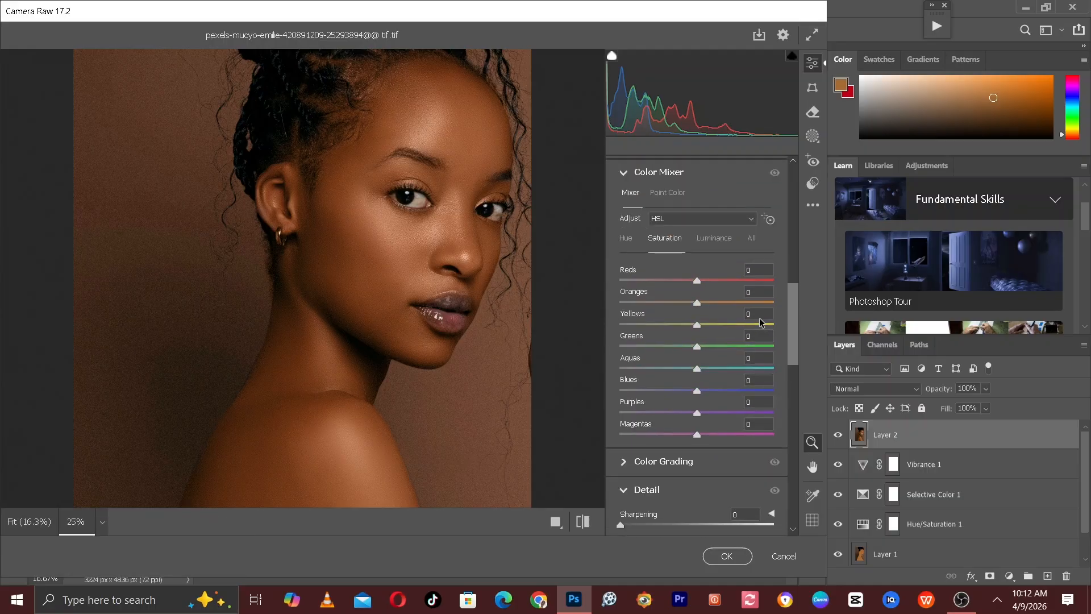
scroll(759, 301, up, 8)
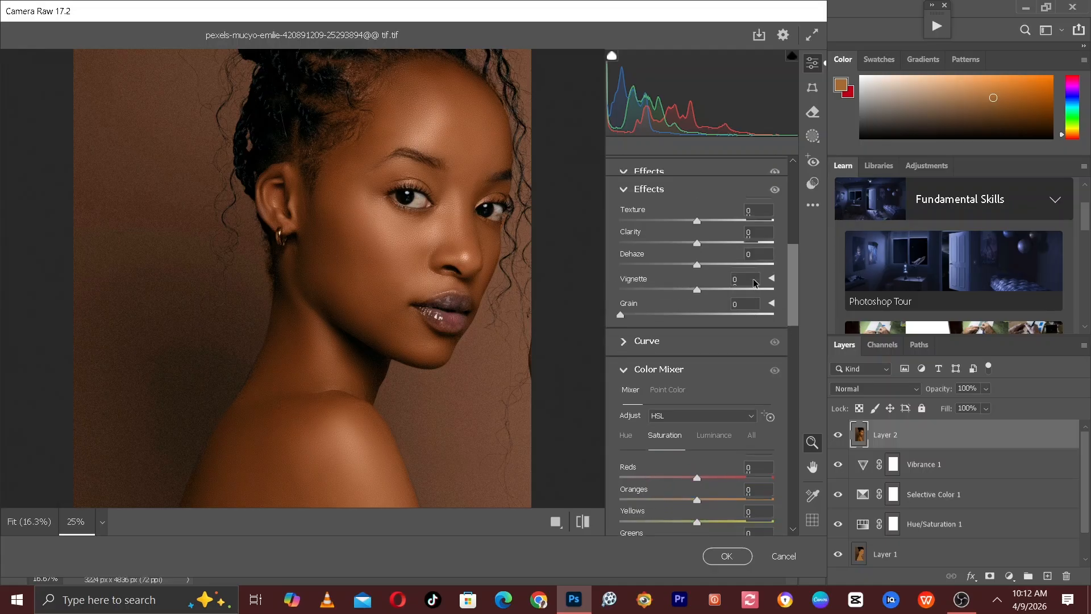
scroll(754, 282, up, 2)
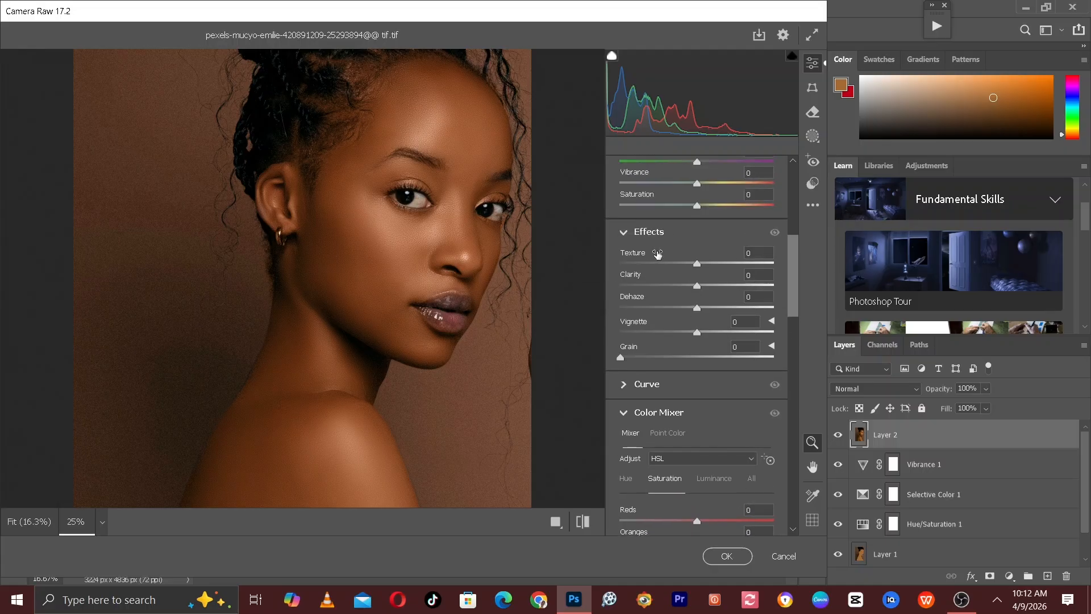
key(ctrl+plus)
key(ctrl+plus)
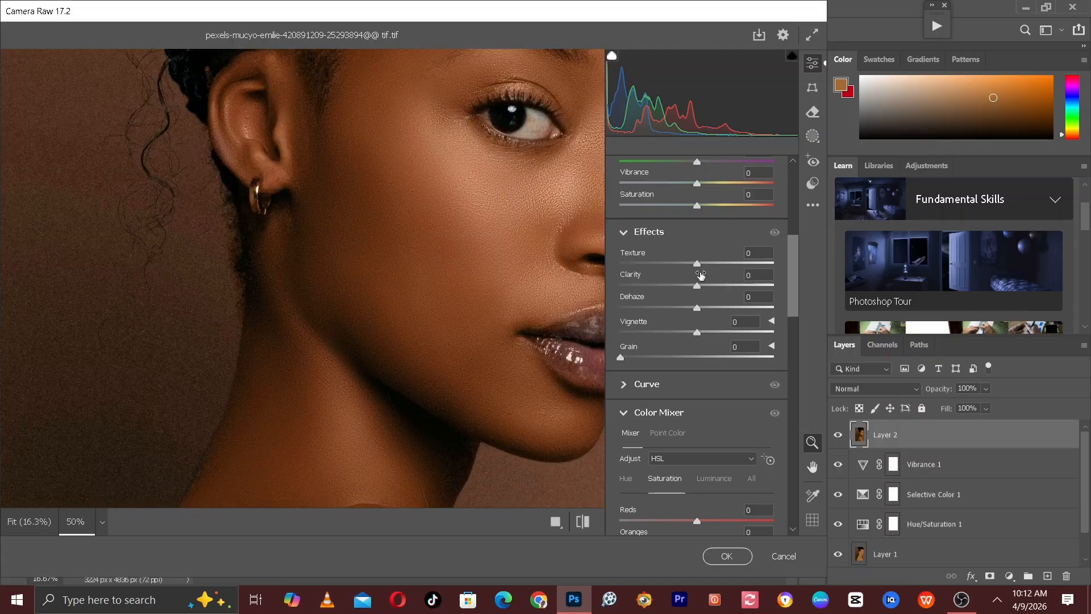
drag(419, 285, 263, 399)
key(ctrl+plus)
key(ctrl+minus)
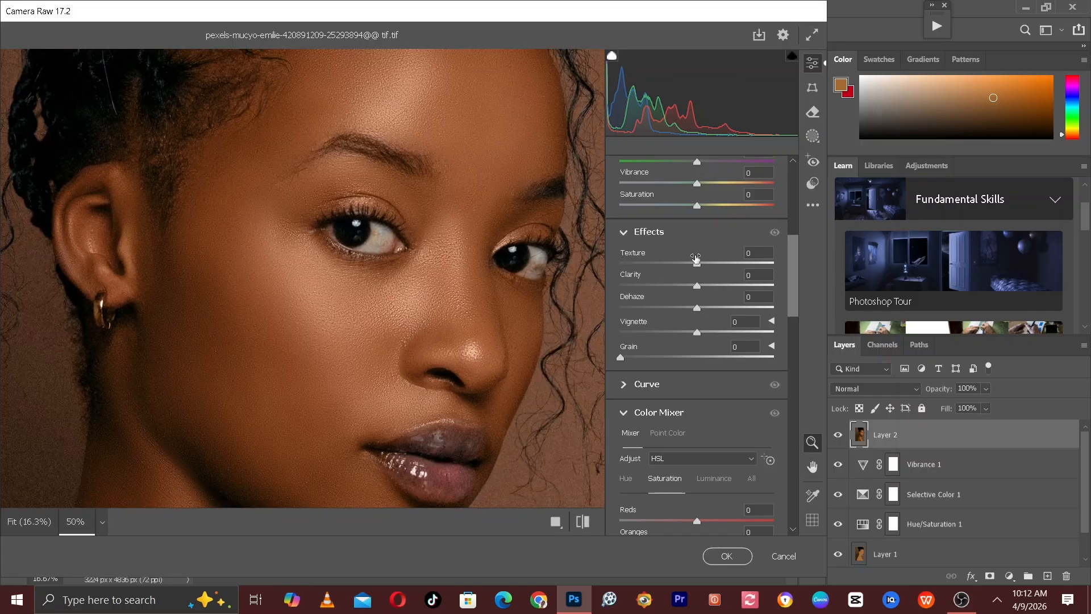
drag(696, 259, 708, 266)
drag(698, 309, 702, 311)
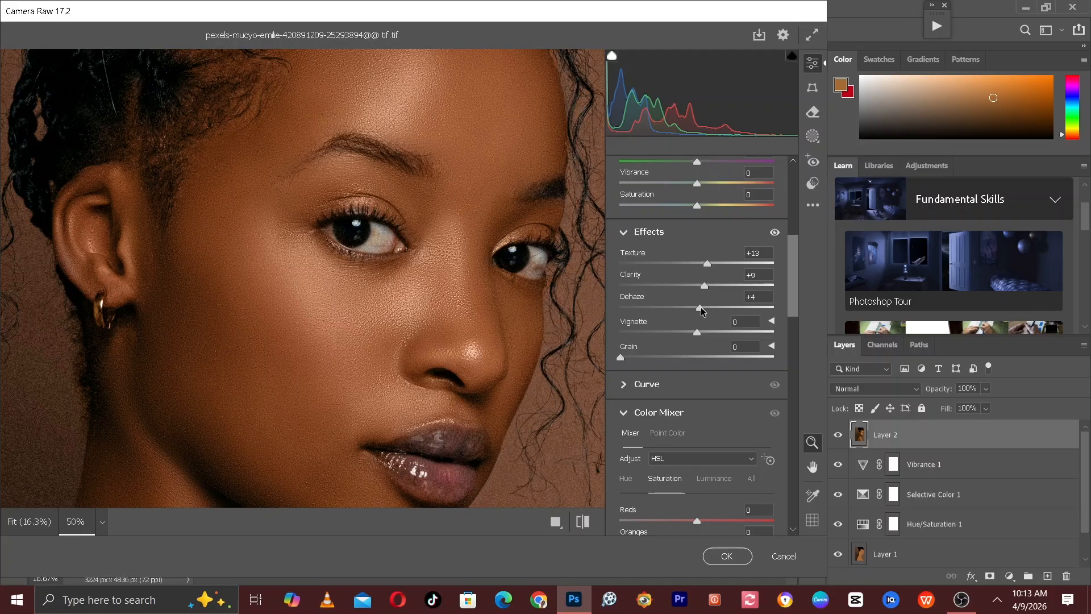
- Compare the portrait before and after the Camera Raw adjustments, examining the skin texture around the eyes, nose and lips up close
key(ctrl+minus)
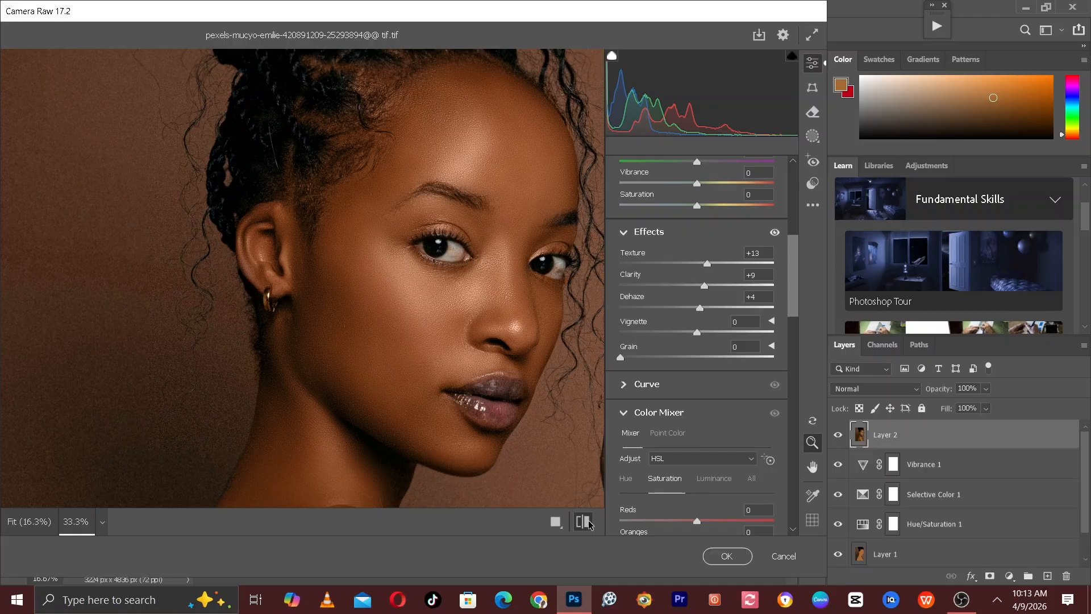
click(589, 524)
key(ctrl+plus)
key(ctrl+plus)
drag(515, 428, 255, 357)
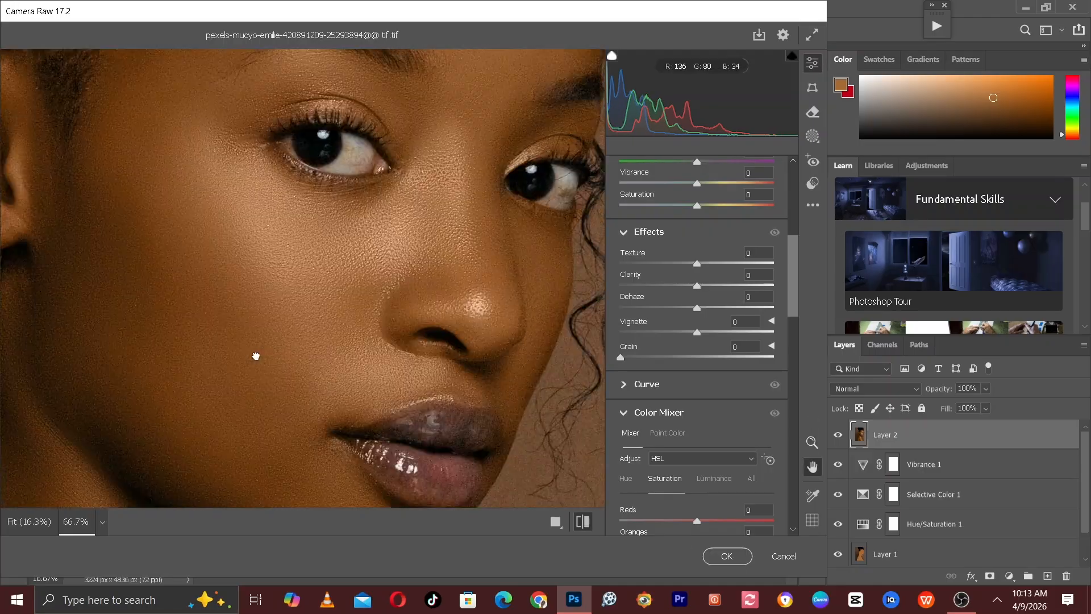
click(583, 522)
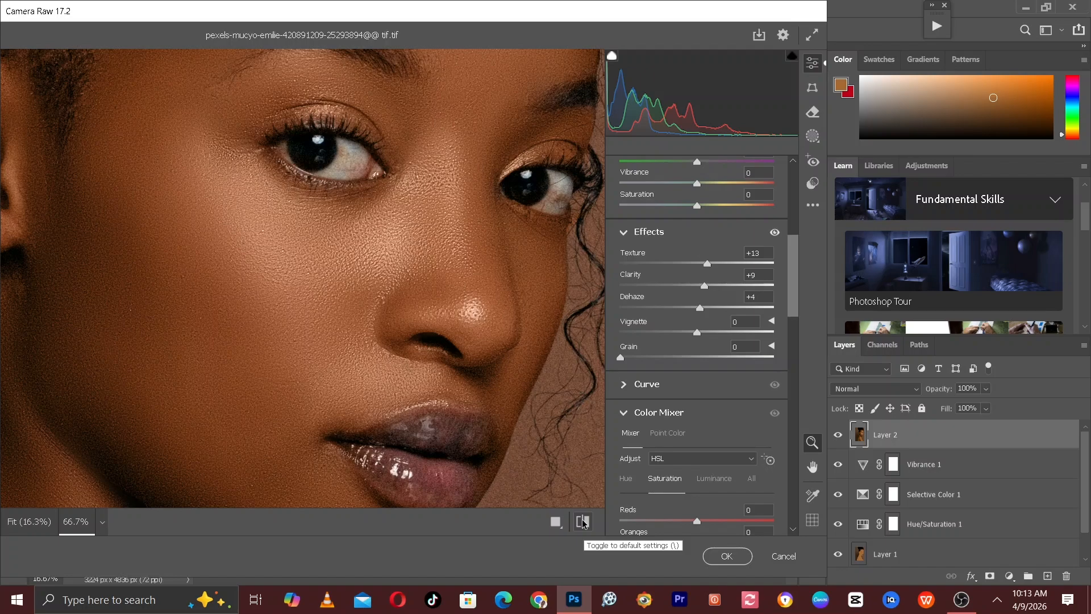
key(ctrl+minus)
key(ctrl+minus)
key(ctrl+minus)
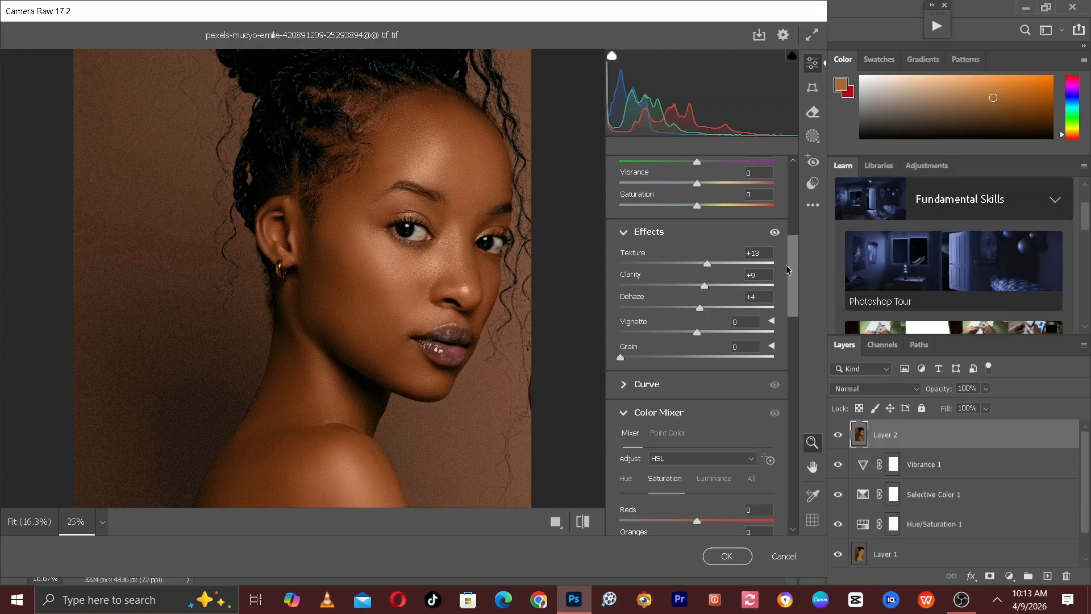
- Set the Tint to -3 in the Color settings and compare the portrait with its default settings
scroll(790, 244, up, 1)
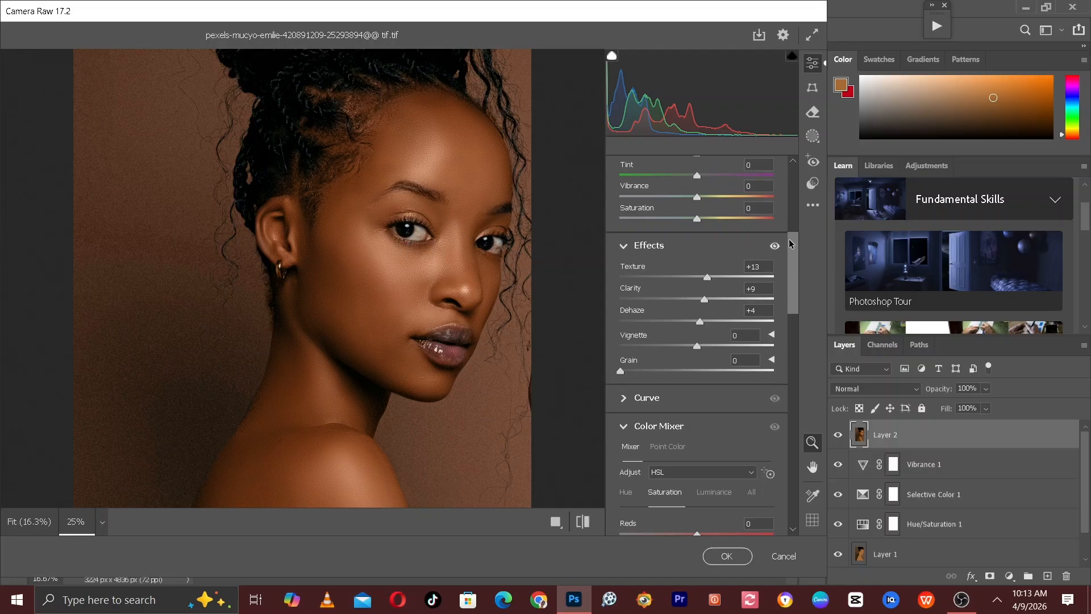
scroll(790, 243, up, 5)
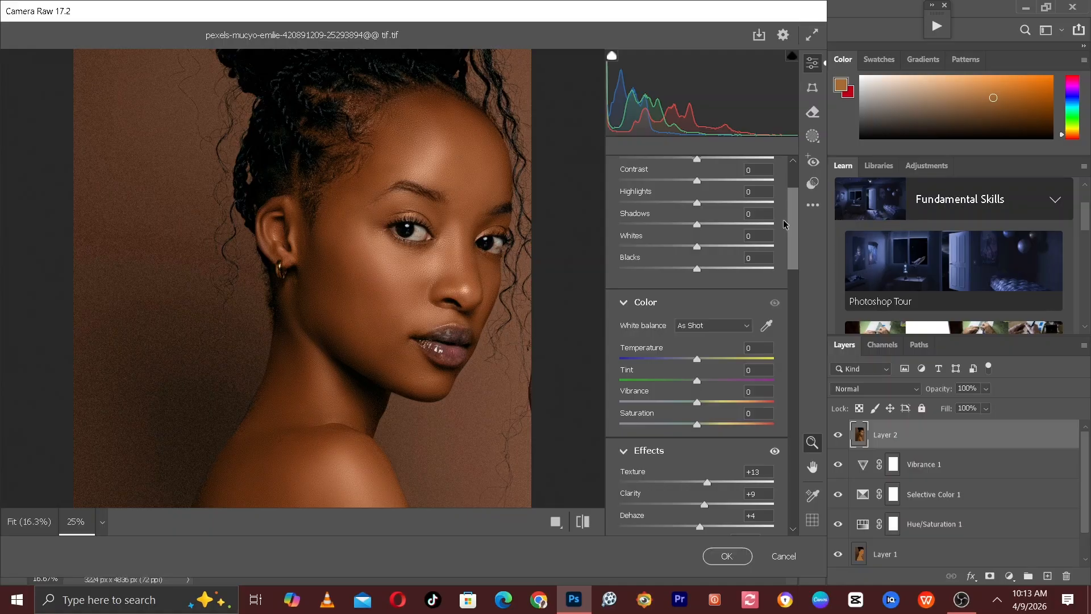
key(ctrl+plus)
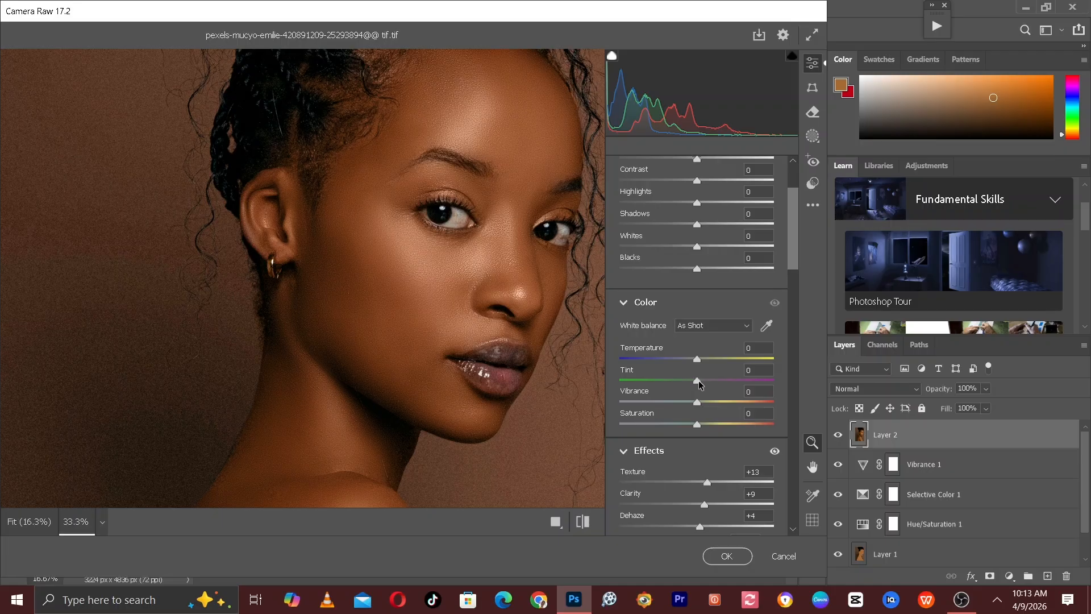
drag(697, 380, 695, 380)
click(582, 522)
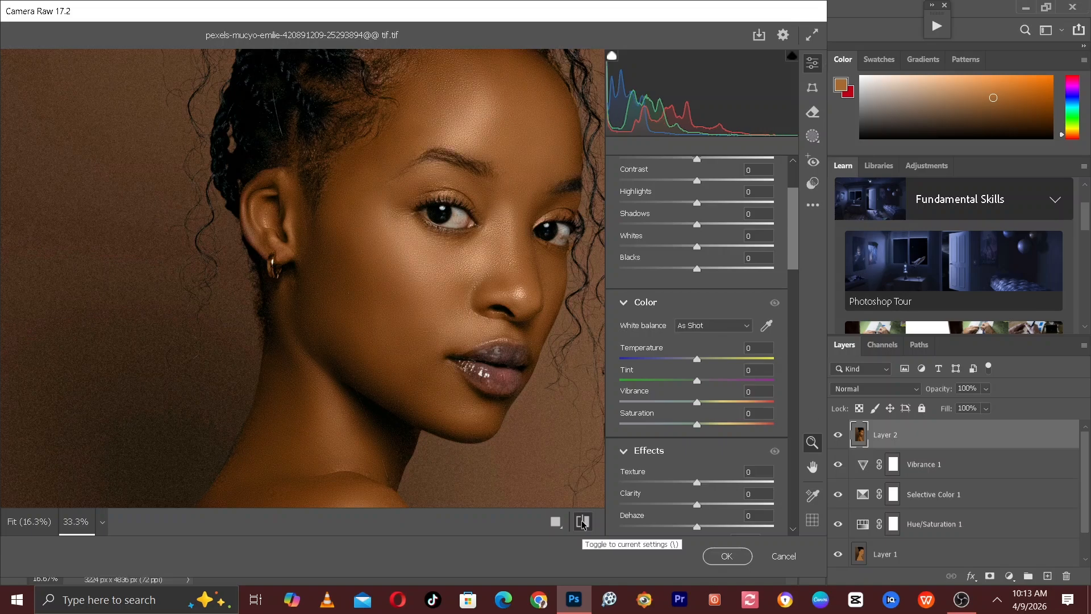
click(583, 522)
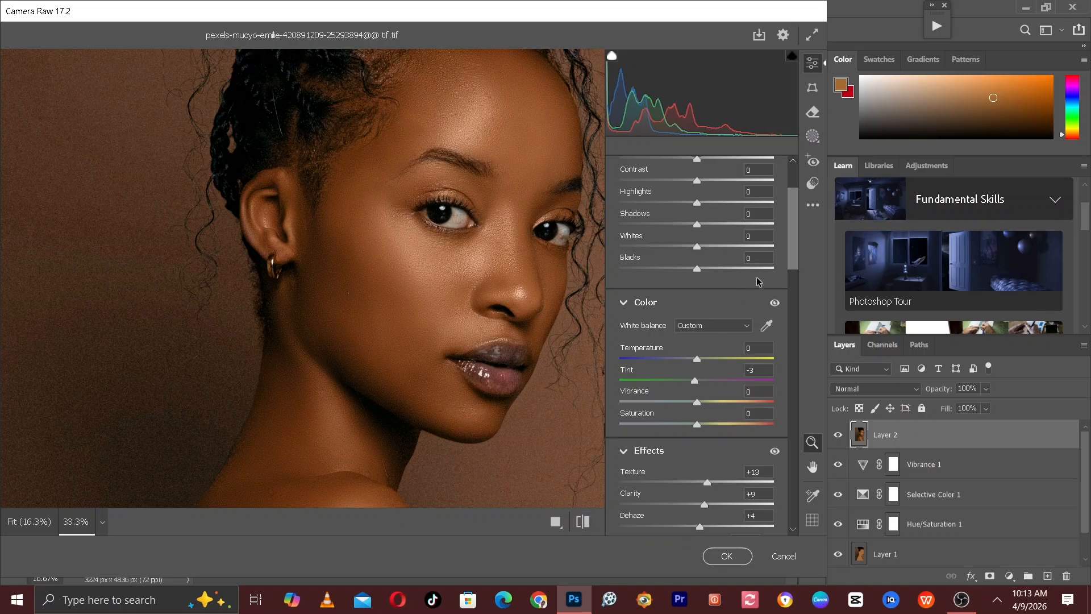
- Check the whole portrait and apply the Camera Raw adjustments to Layer 2
scroll(778, 227, up, 3)
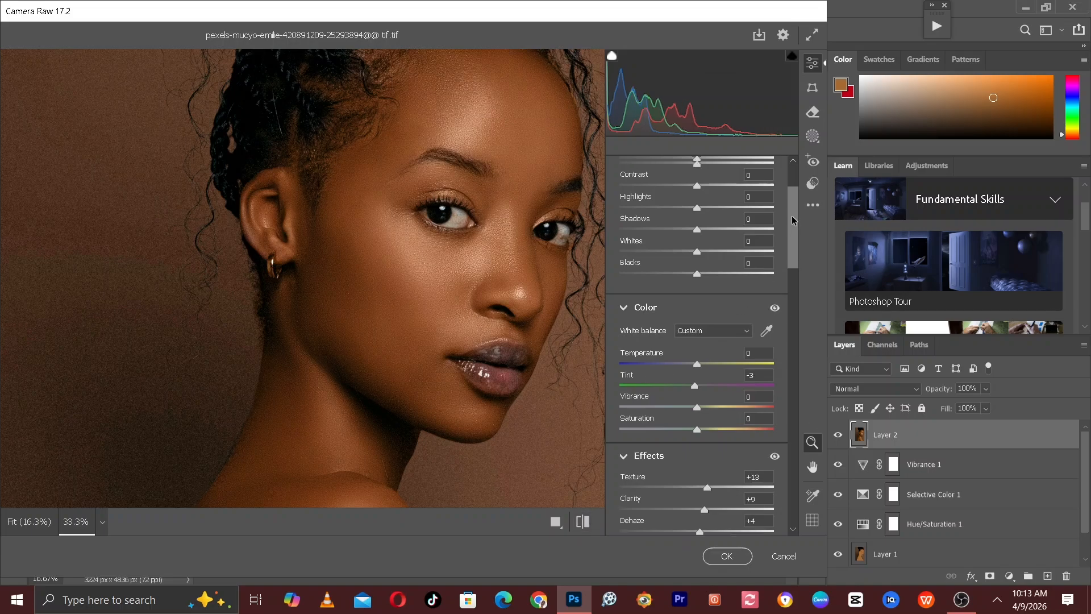
key(ctrl+minus)
key(ctrl+minus)
key(ctrl+minus)
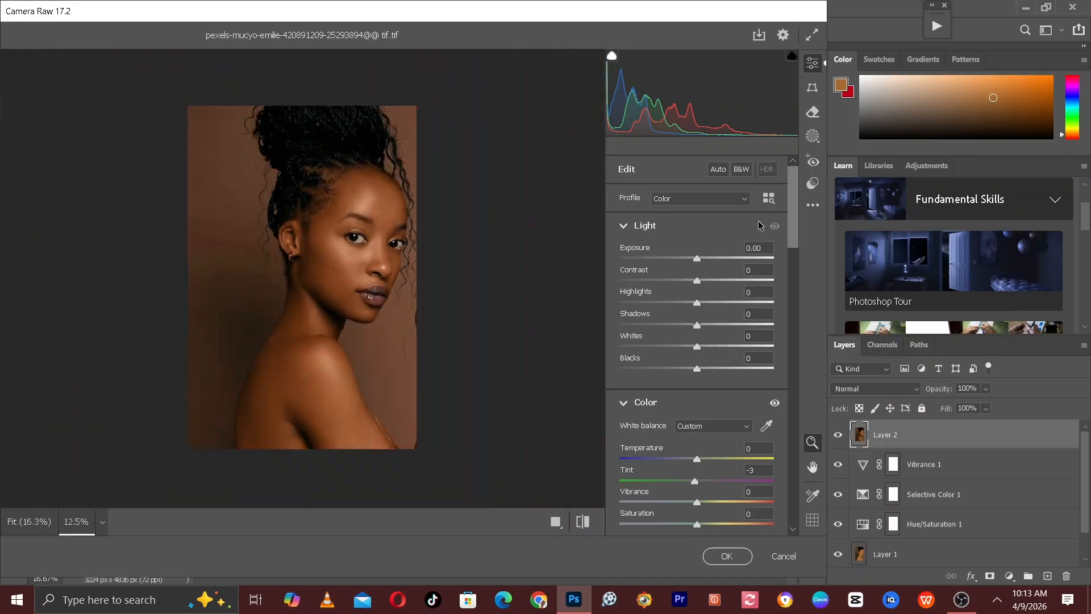
key(ctrl+plus)
key(ctrl+plus)
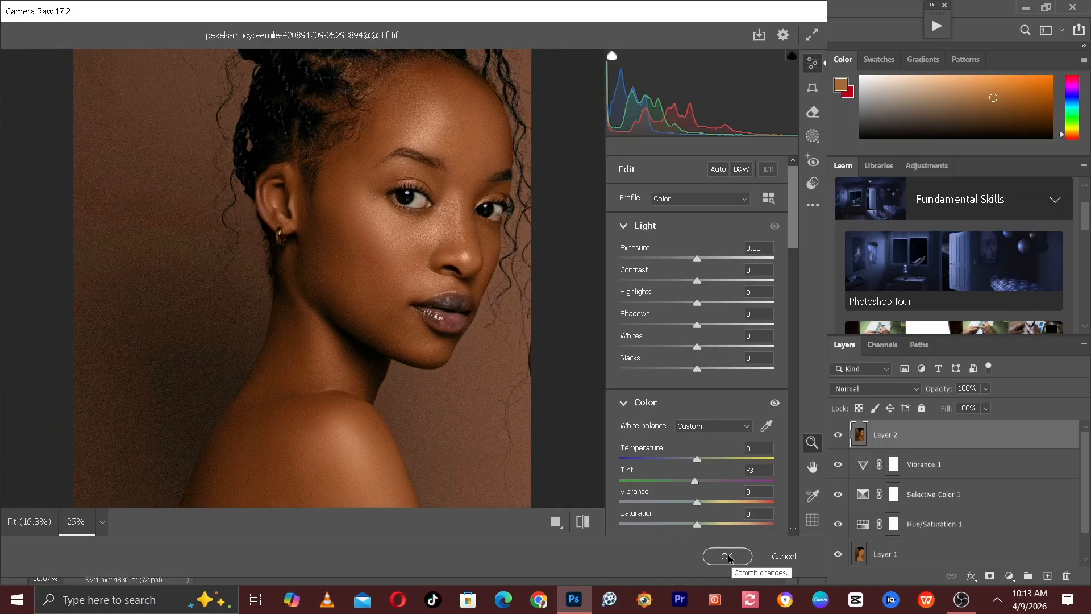
click(729, 555)
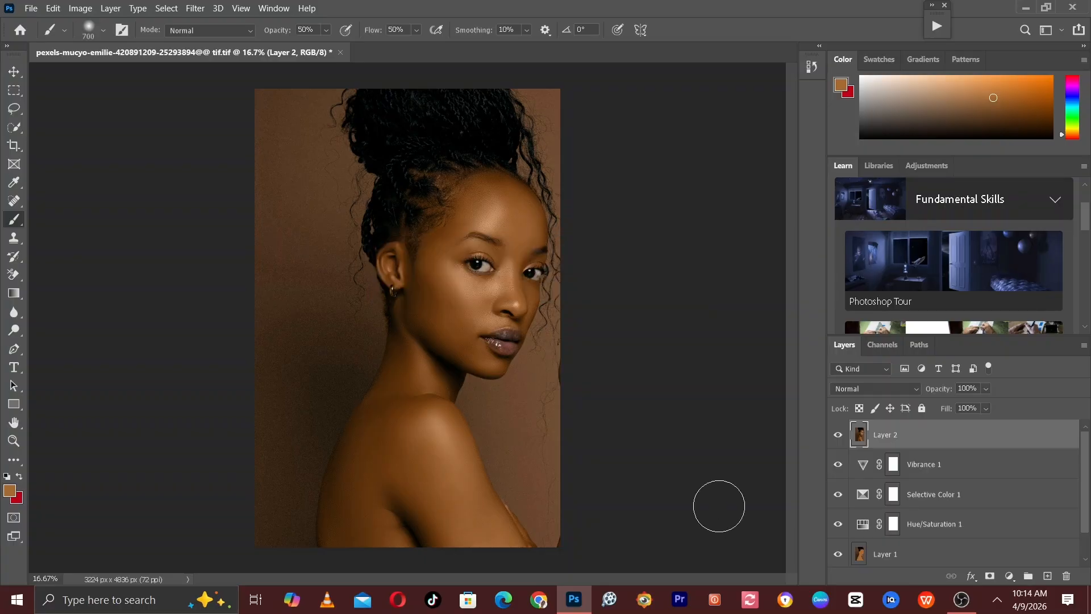
- Compare the portrait with Layer 2 hidden and shown, and examine the cheek, neck and background up close
click(838, 435)
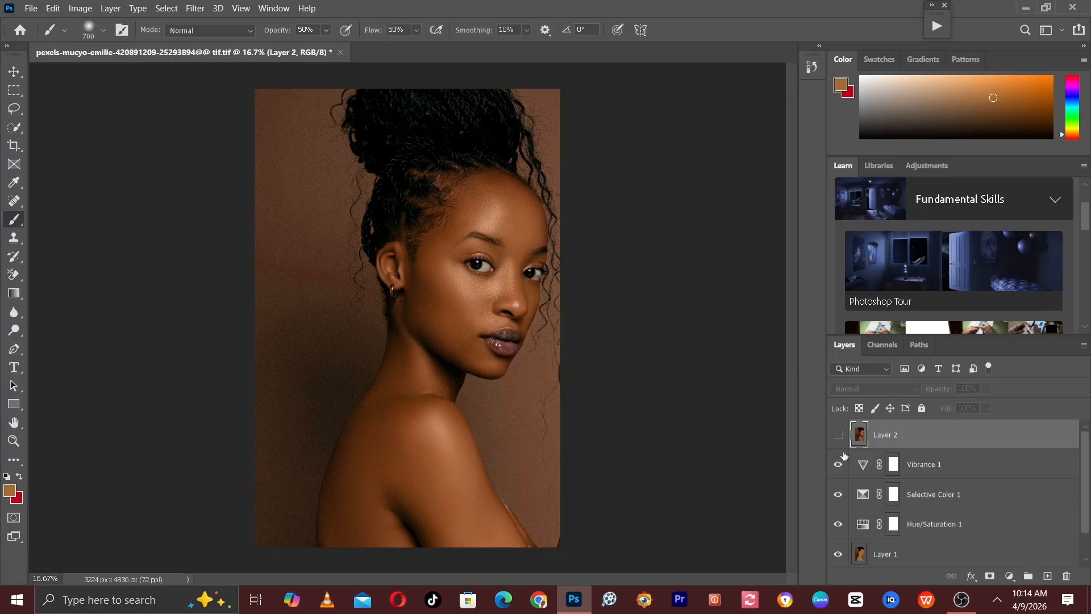
click(840, 437)
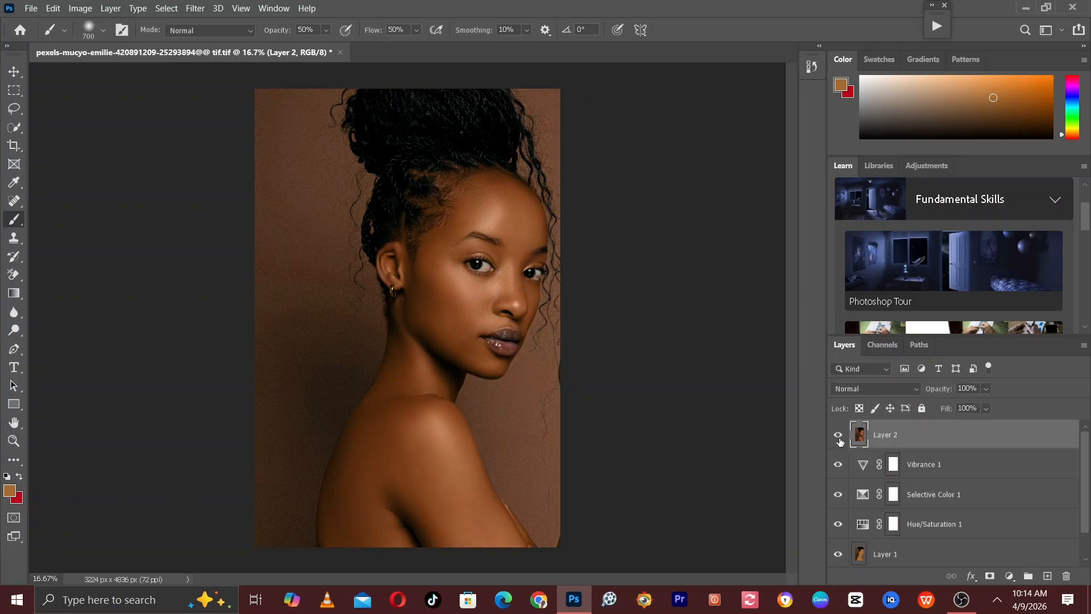
click(840, 438)
key(ctrl+plus)
key(ctrl+plus)
key(ctrl+plus)
key(ctrl+plus)
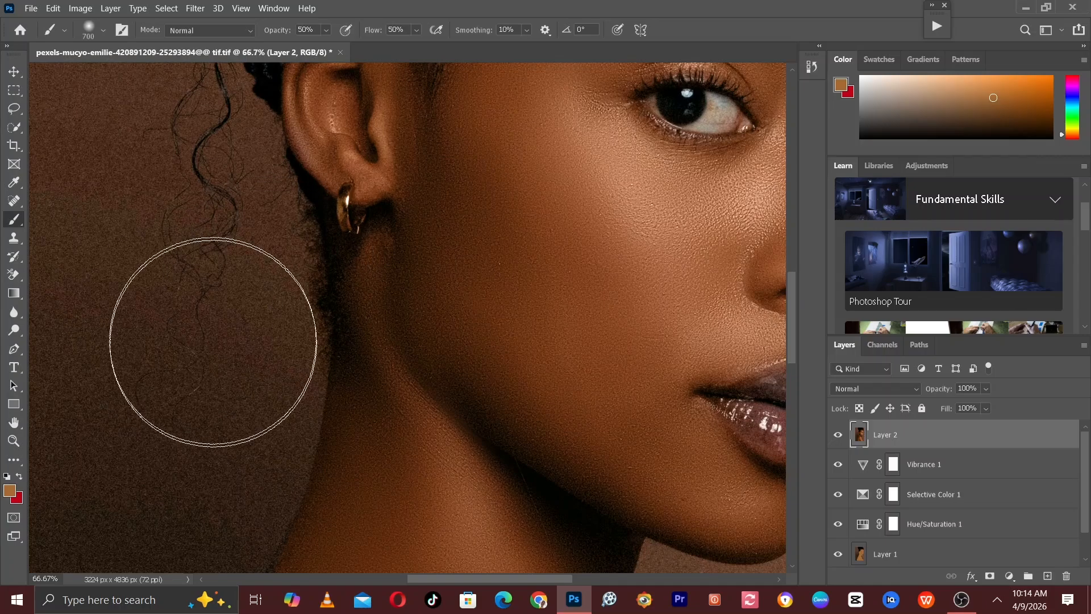
mouse_move(214, 353)
mouse_down()
mouse_move(365, 342)
mouse_move(387, 354)
mouse_up()
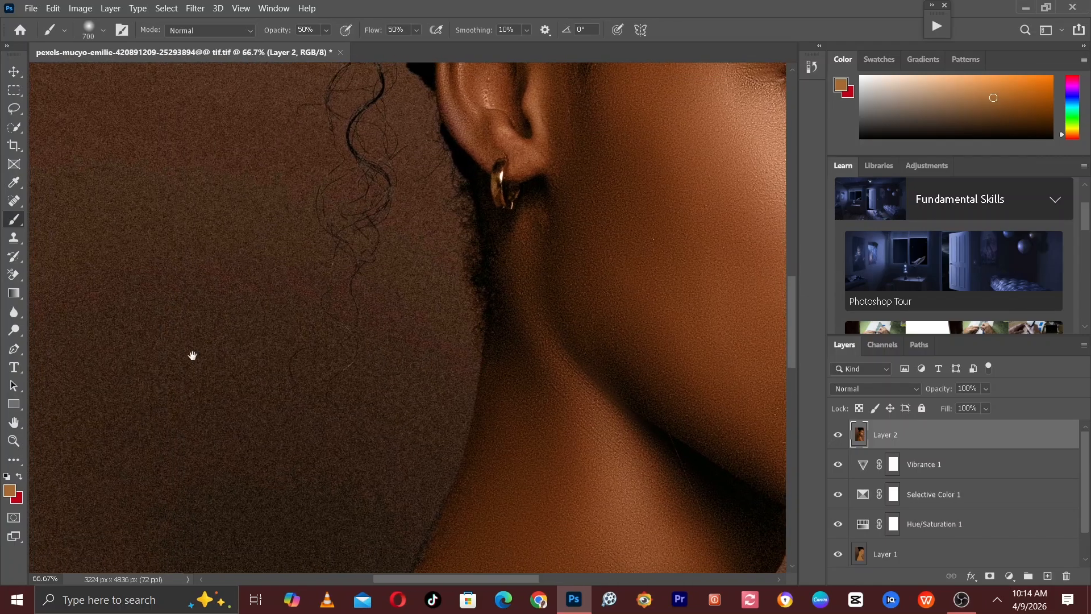
- Examine the neck, shoulder and background at closer range and check the whole portrait
key(ctrl+minus)
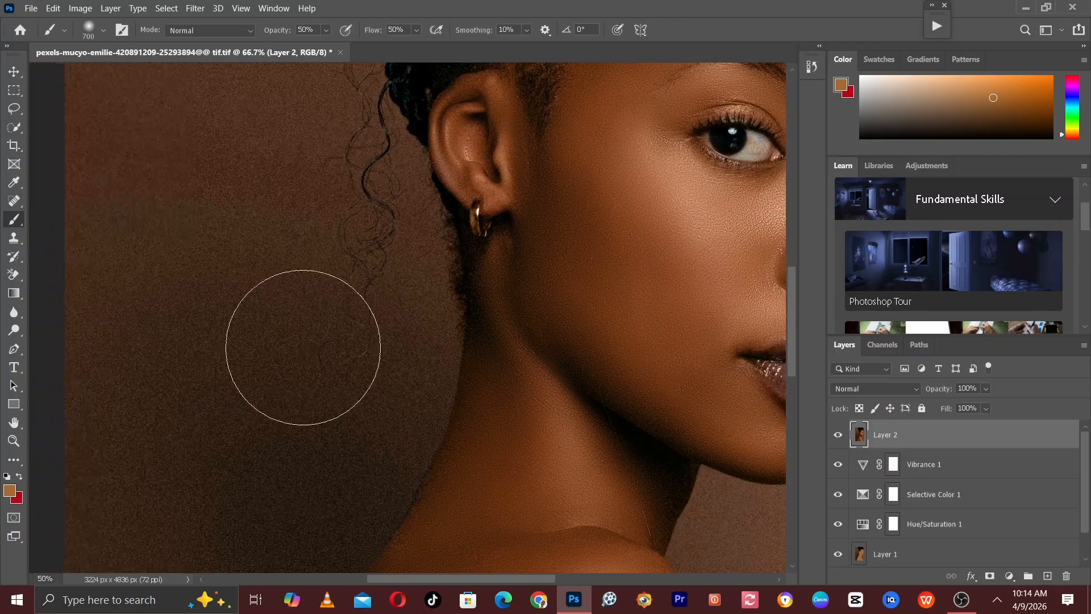
key(ctrl+minus)
drag(434, 386, 356, 252)
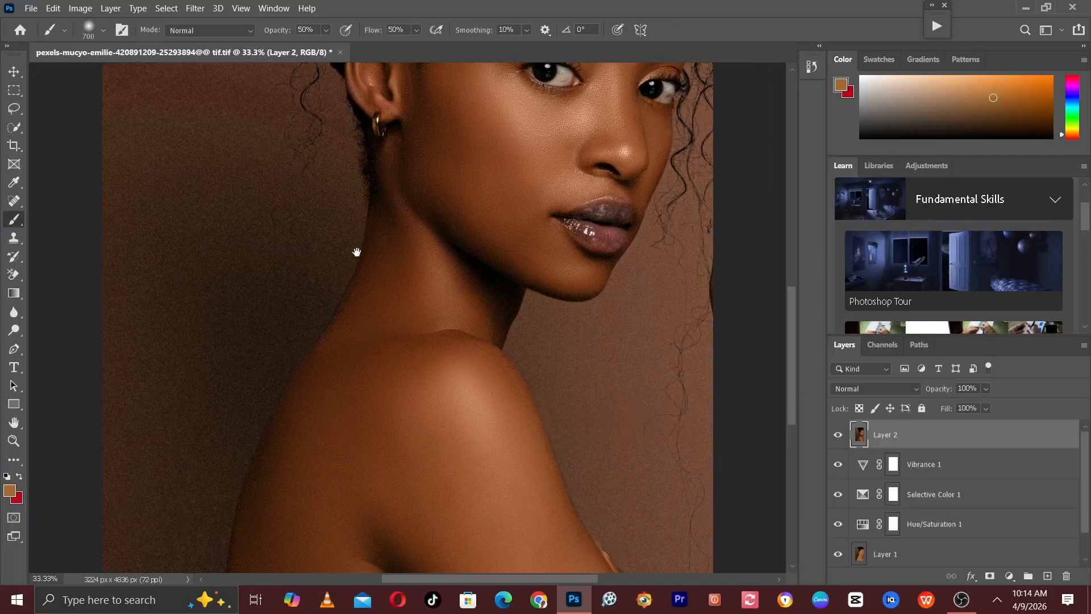
key(ctrl+plus)
key(ctrl+minus)
key(ctrl+minus)
key(ctrl+minus)
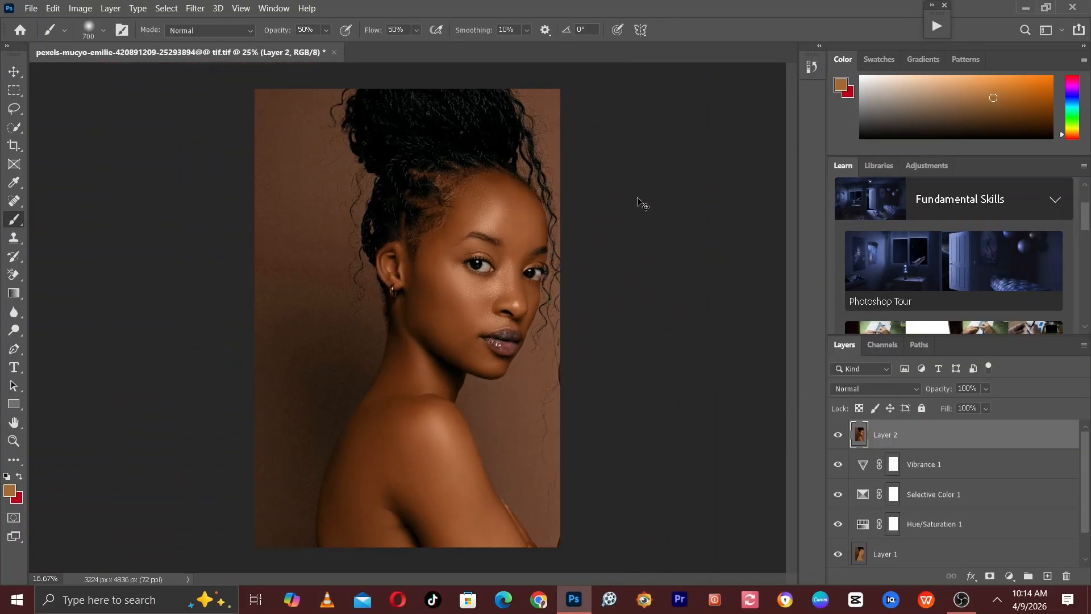
- Select the subject on Layer 2 and copy the woman to a new layer
click(169, 9)
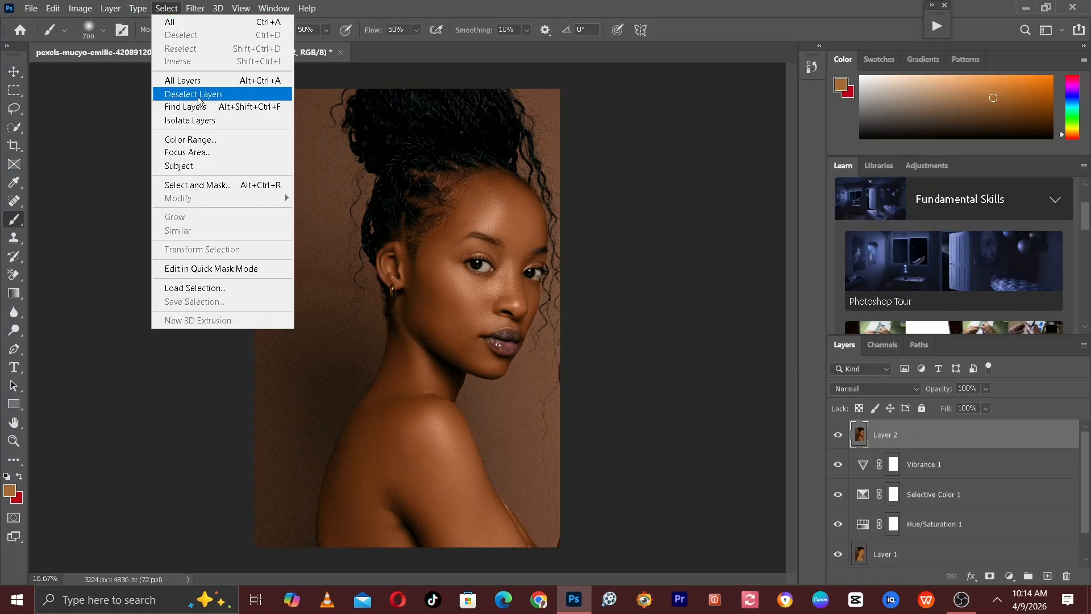
click(207, 170)
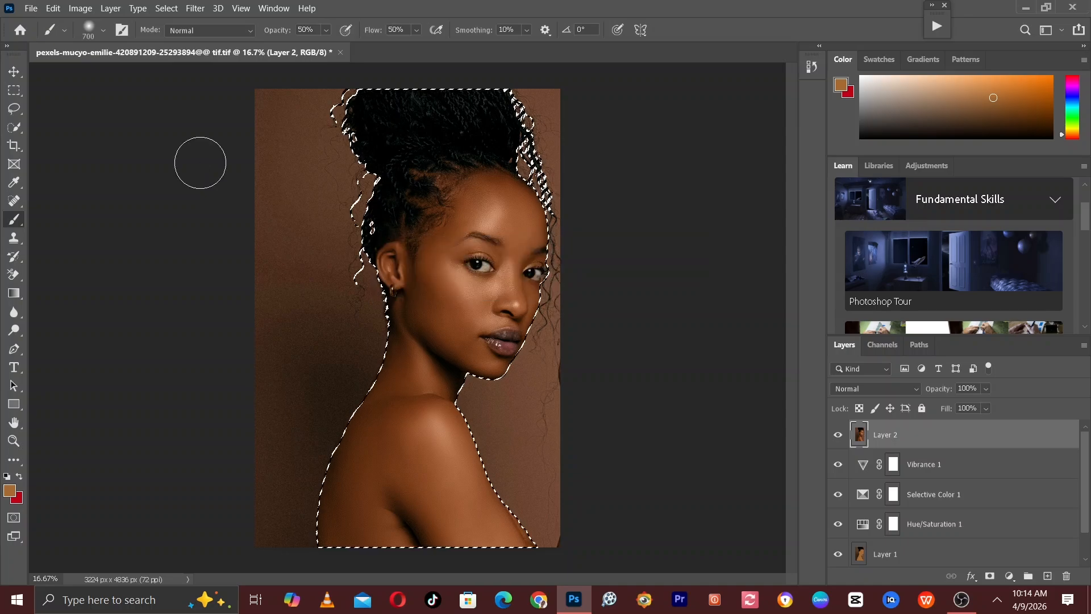
key(ctrl+plus)
key(ctrl+plus)
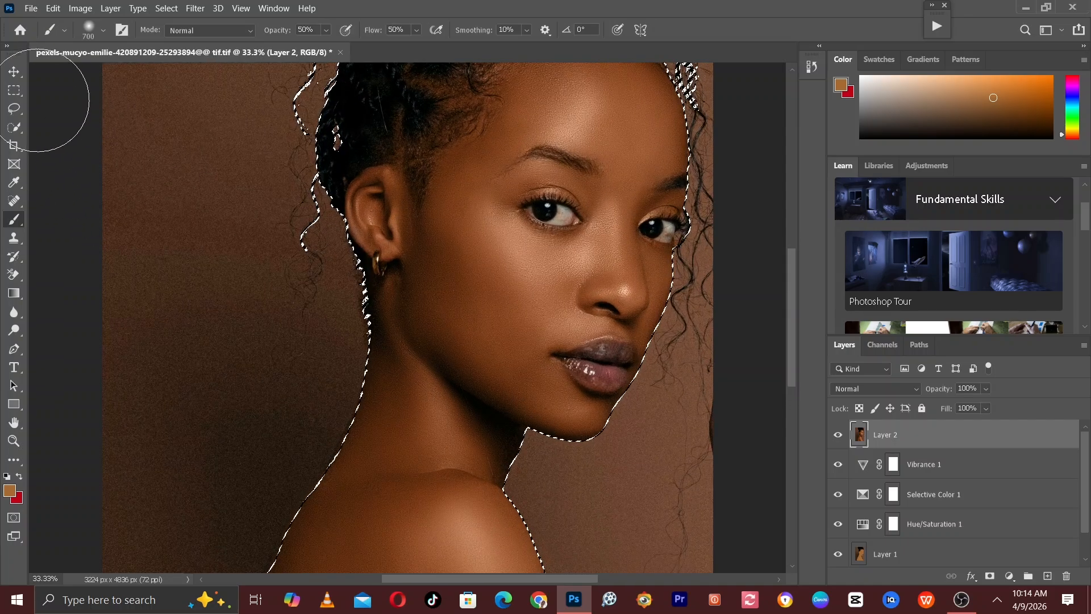
click(14, 128)
key(ctrl+minus)
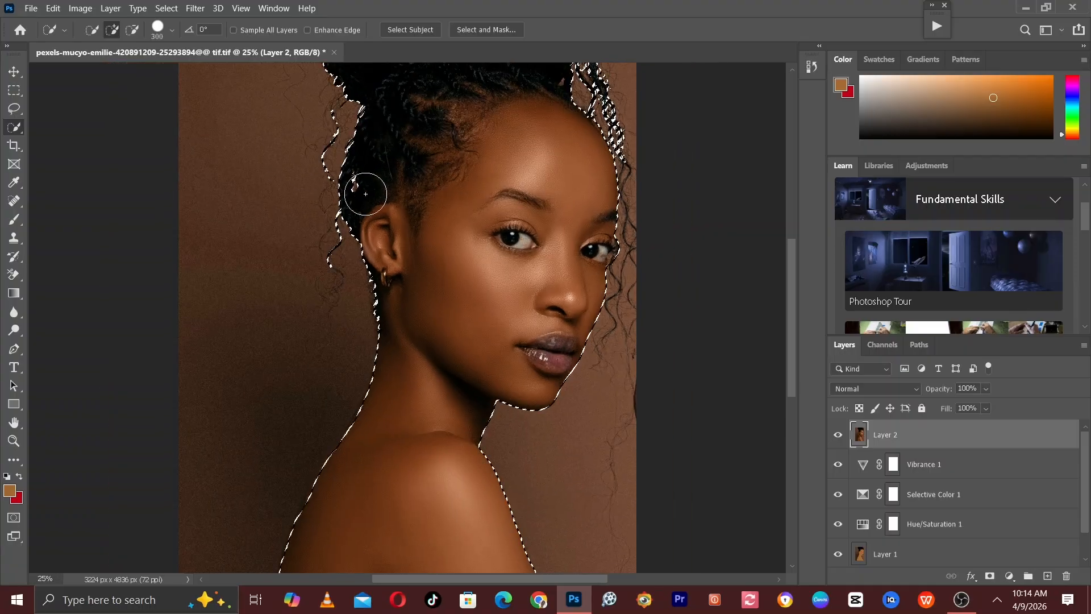
key(ctrl+minus)
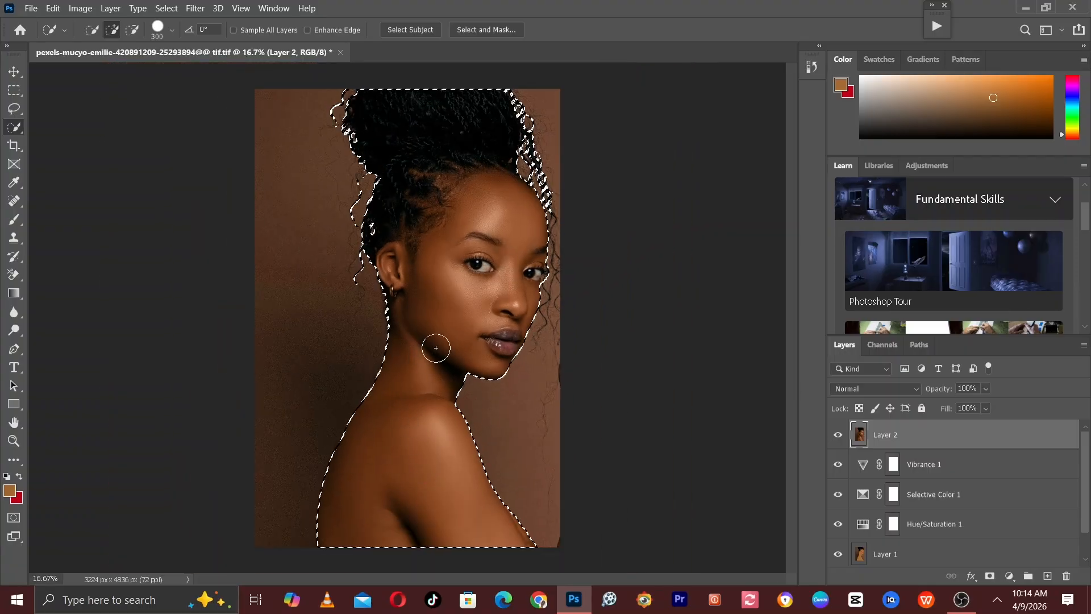
key(ctrl+minus)
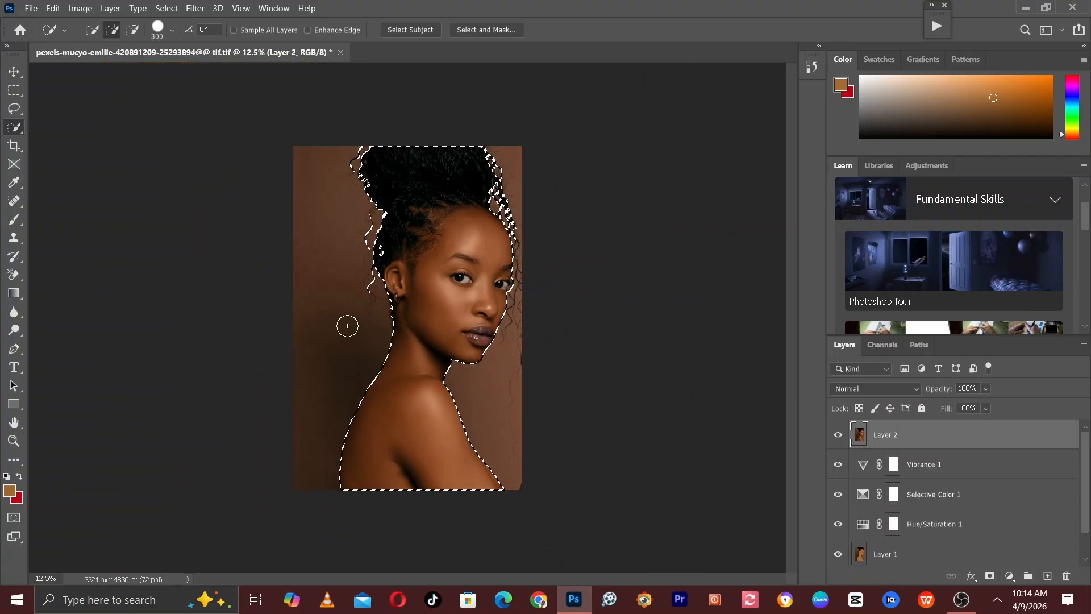
key(ctrl+j)
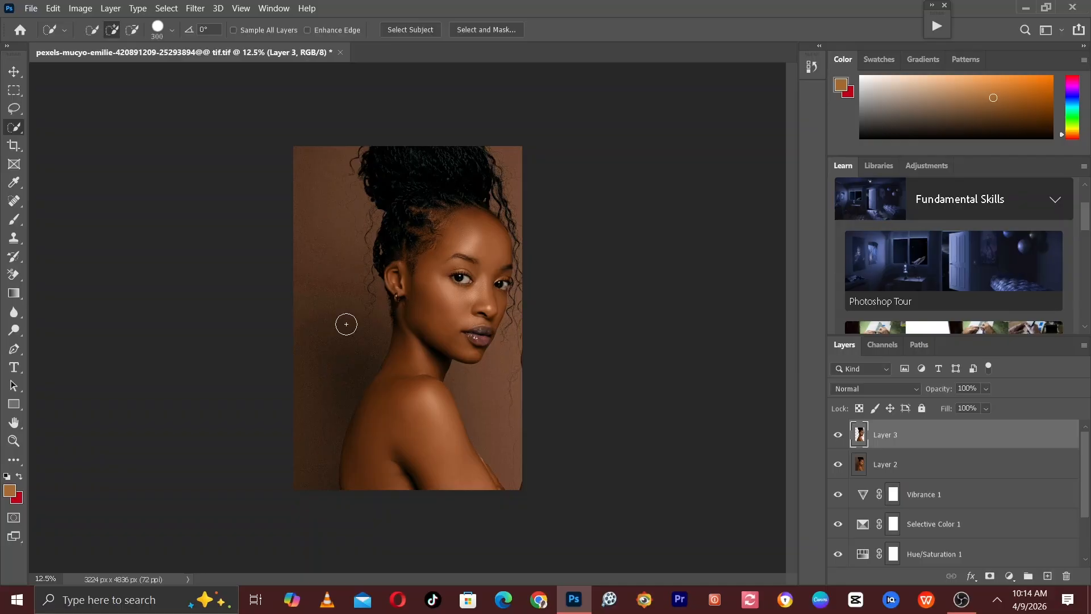
- Make Layer 2 the active layer and open it in the Camera Raw Filter
key(ctrl+plus)
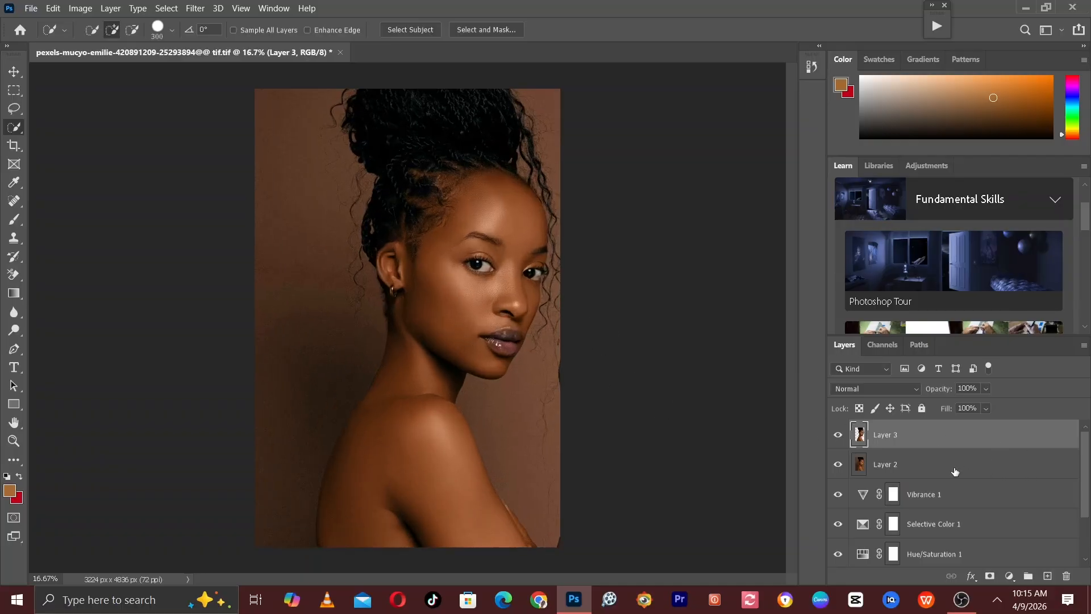
key(ctrl+plus)
click(923, 469)
key(ctrl+minus)
key(ctrl+minus)
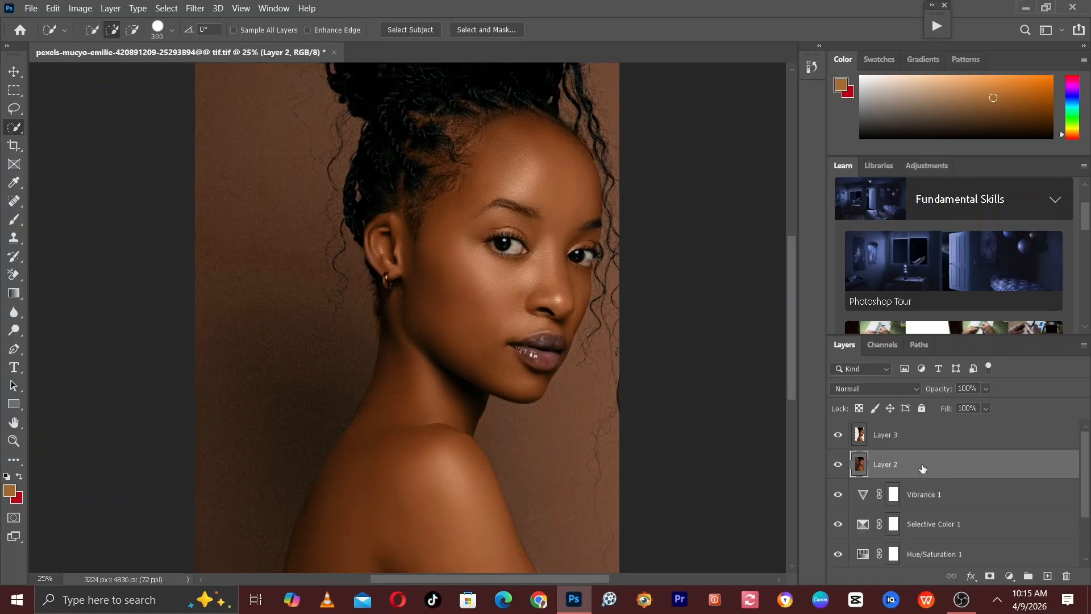
key(ctrl+plus)
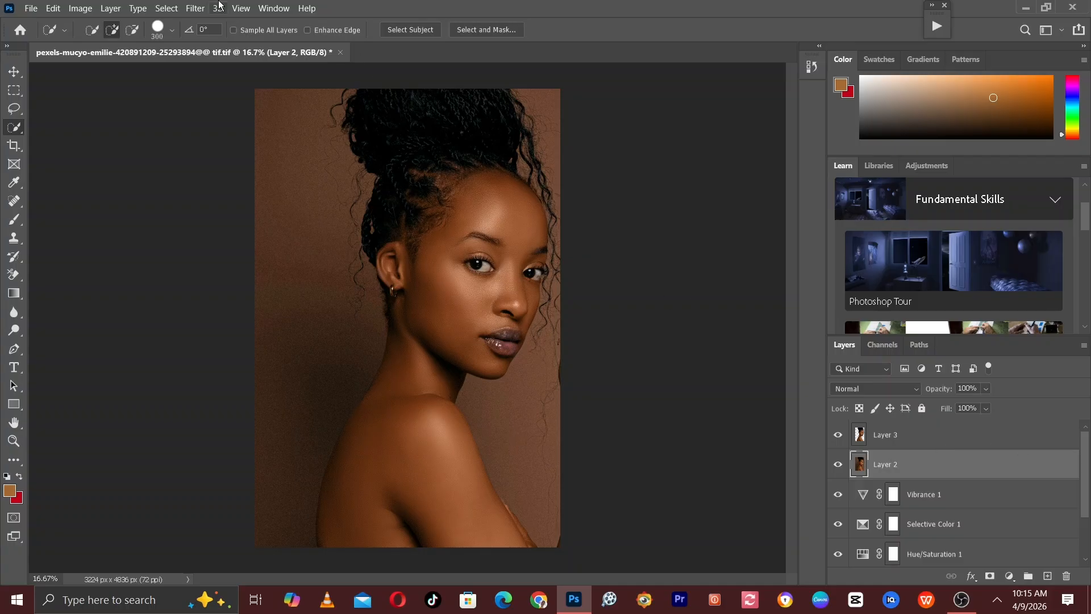
click(895, 442)
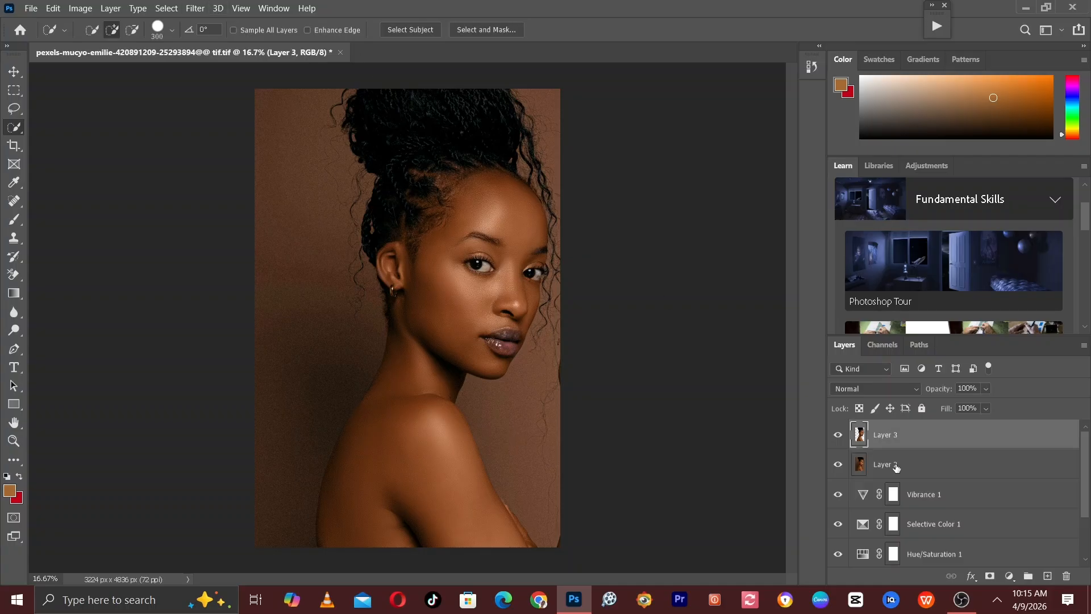
click(896, 467)
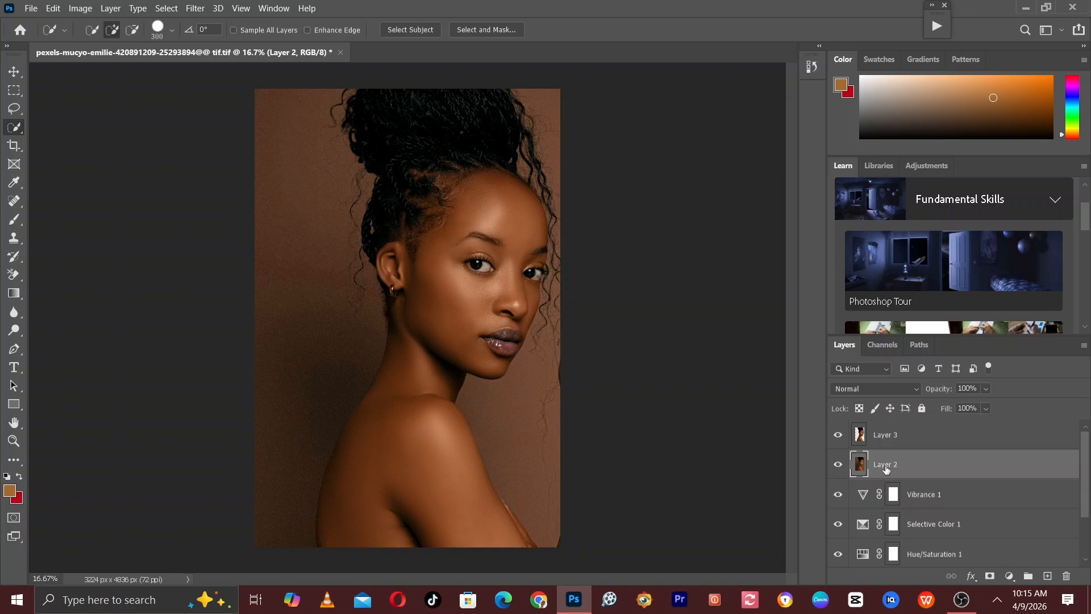
click(196, 8)
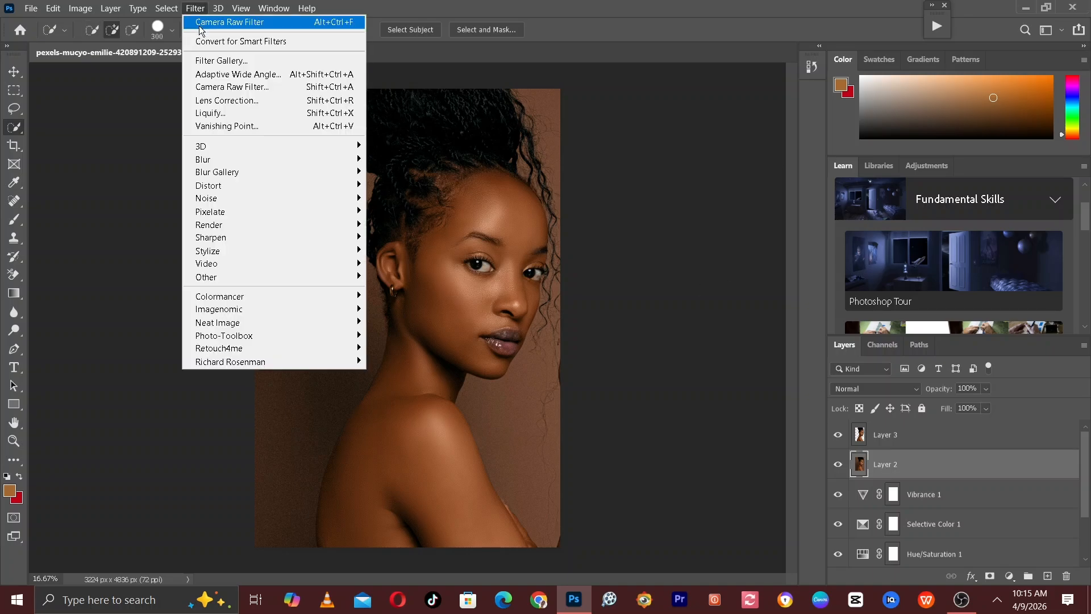
click(222, 88)
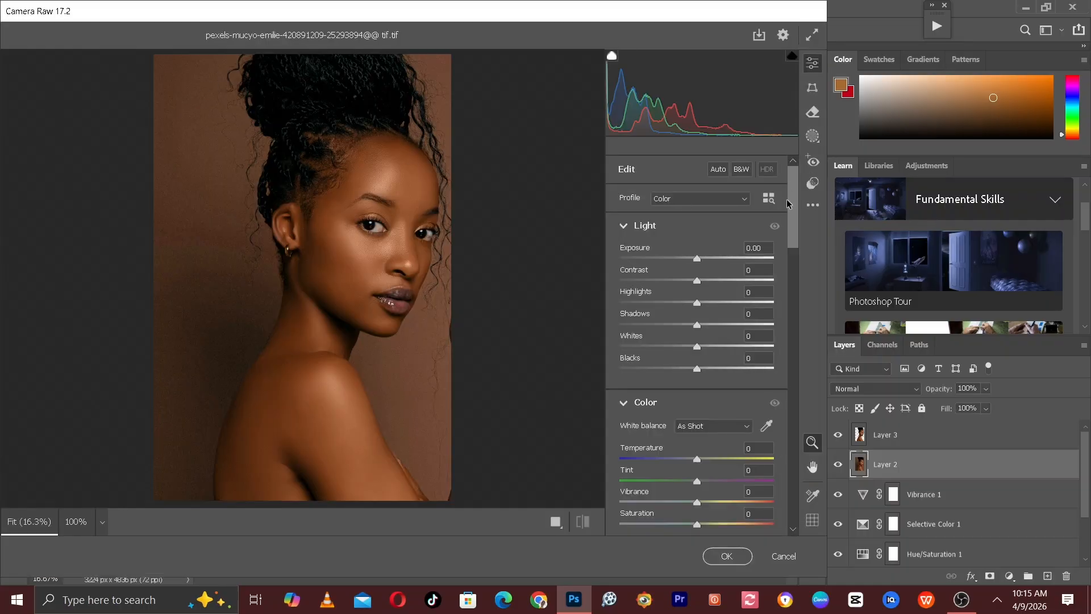
- Set Noise Reduction to 74 in the Detail settings while viewing the grainy background beside the ear up close
drag(789, 216, 806, 356)
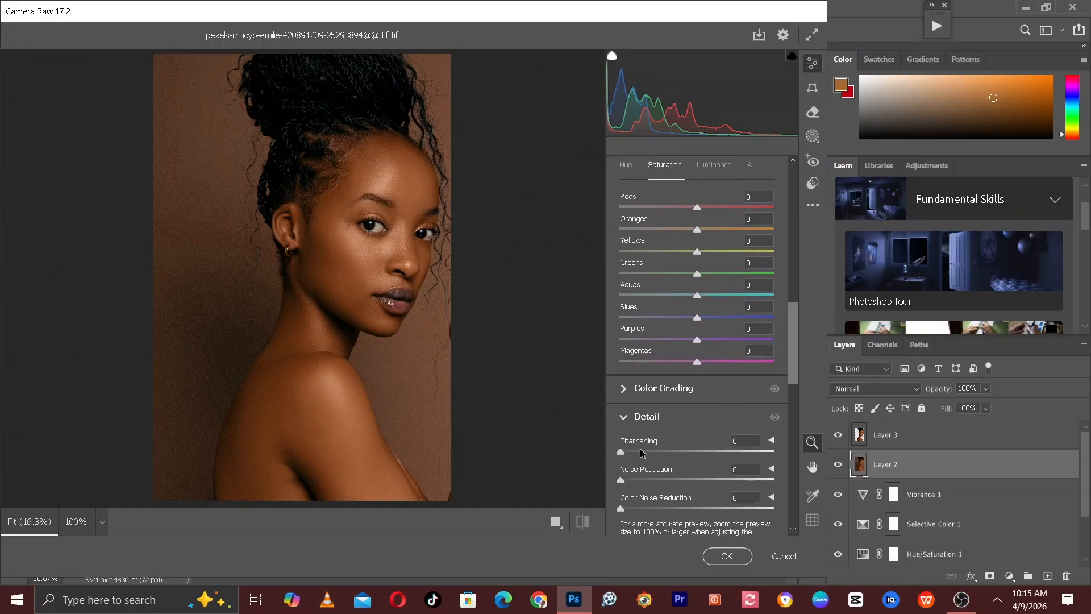
click(296, 267)
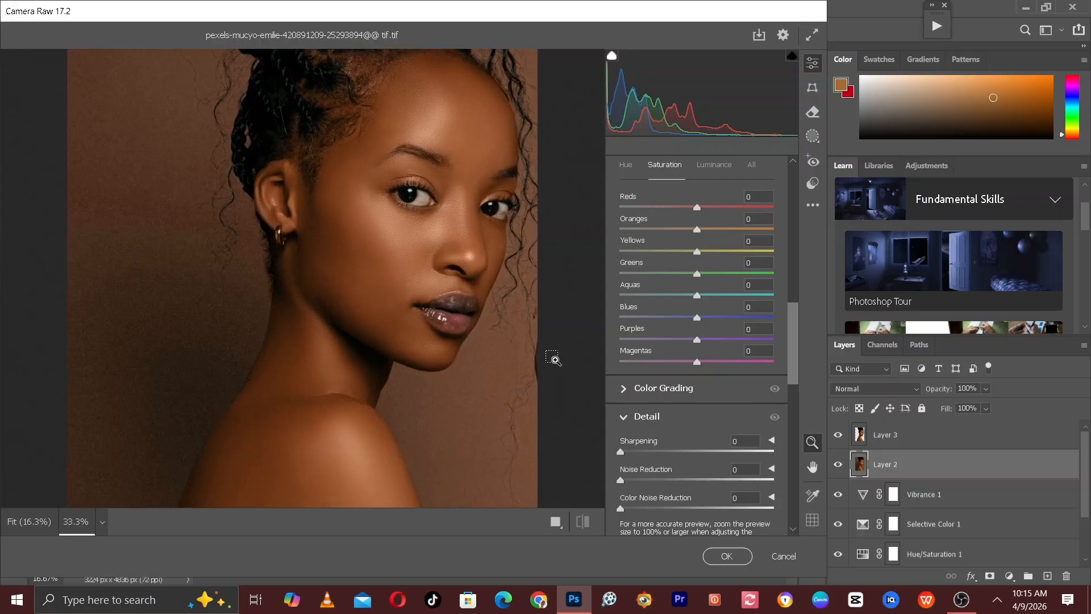
key(h)
drag(277, 245, 523, 235)
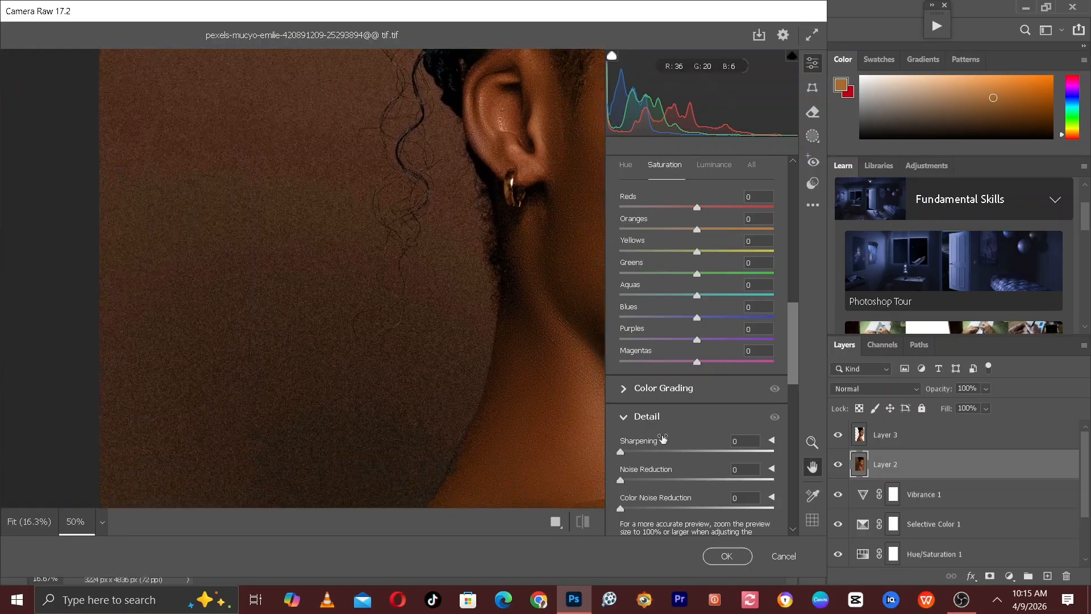
drag(662, 482, 725, 488)
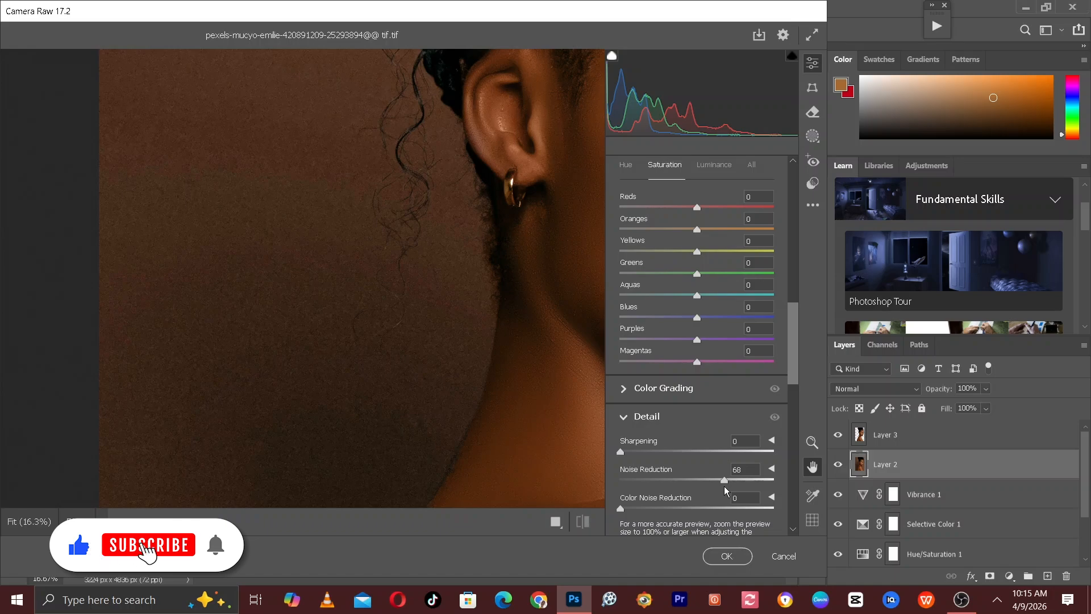
drag(724, 486, 733, 487)
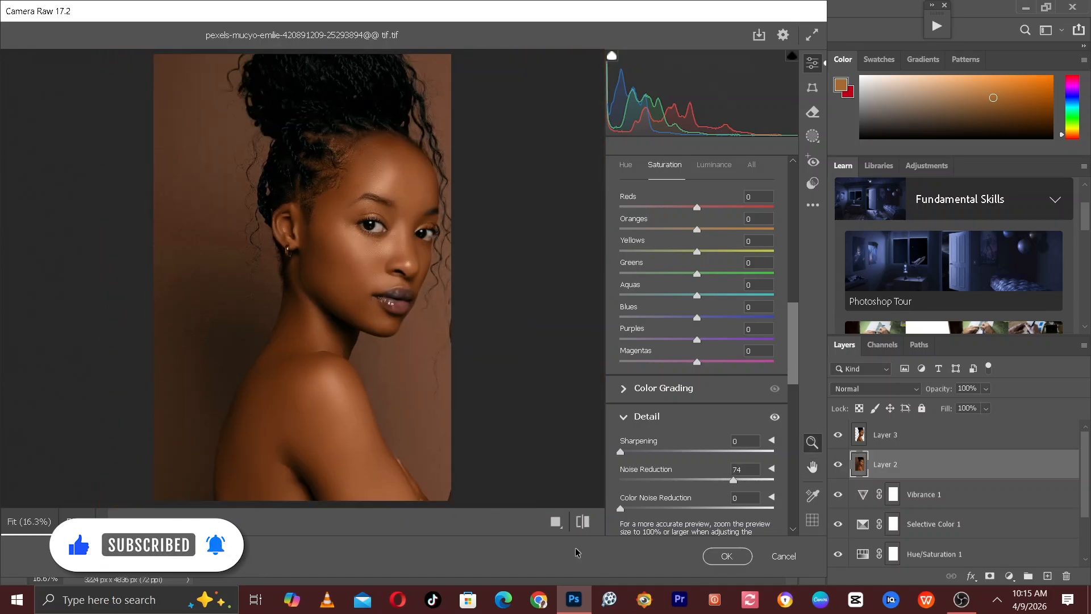
- Compare the background and neck with and without noise reduction, and apply the Camera Raw adjustment to Layer 2
click(584, 521)
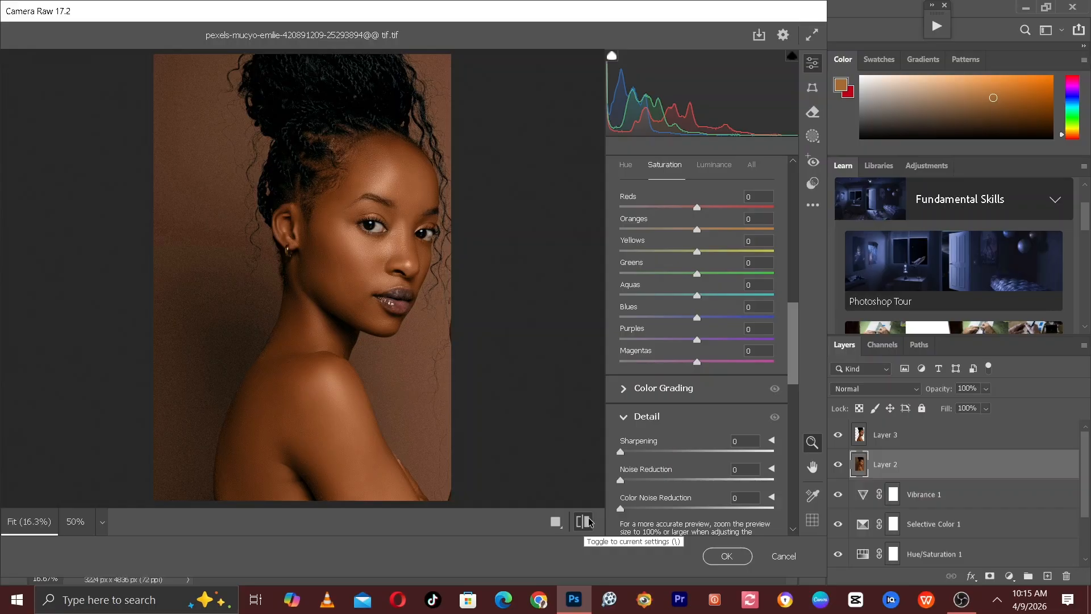
key(ctrl+plus)
key(ctrl+plus)
drag(246, 314, 462, 318)
key(ctrl+plus)
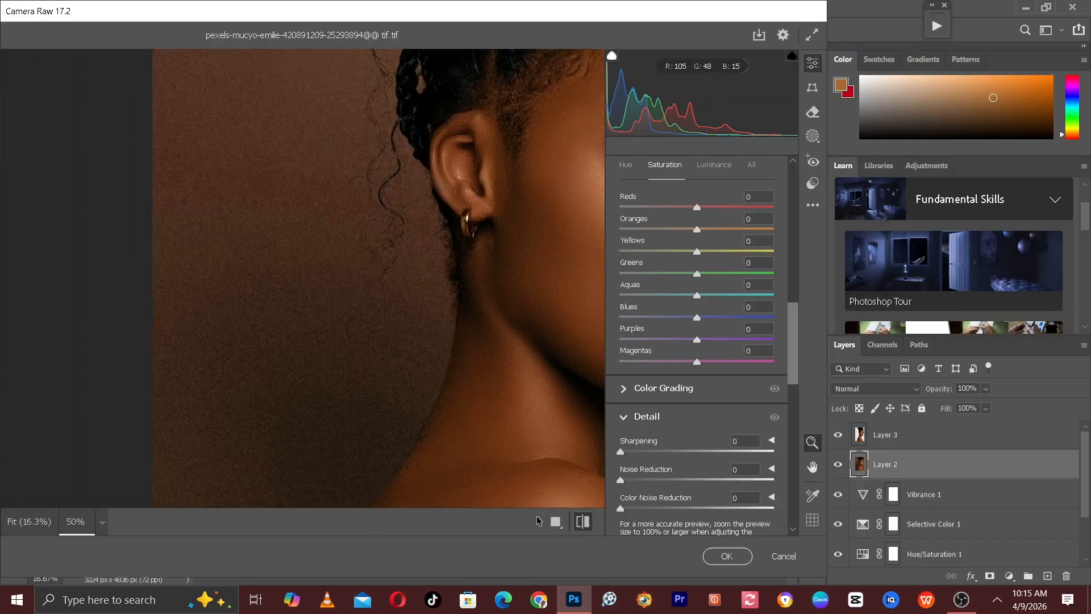
click(583, 522)
click(584, 522)
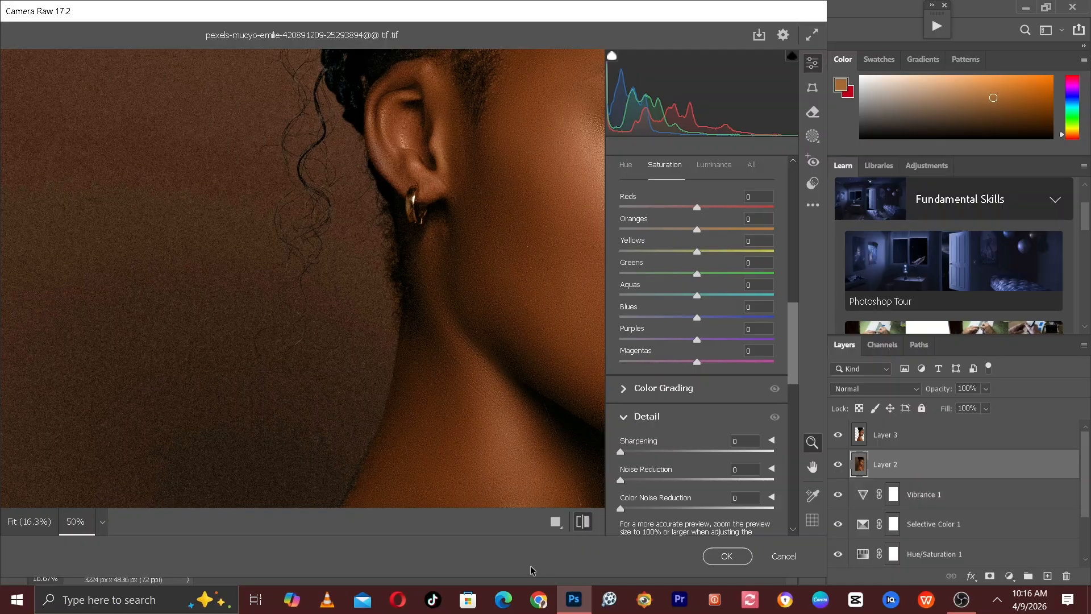
click(584, 522)
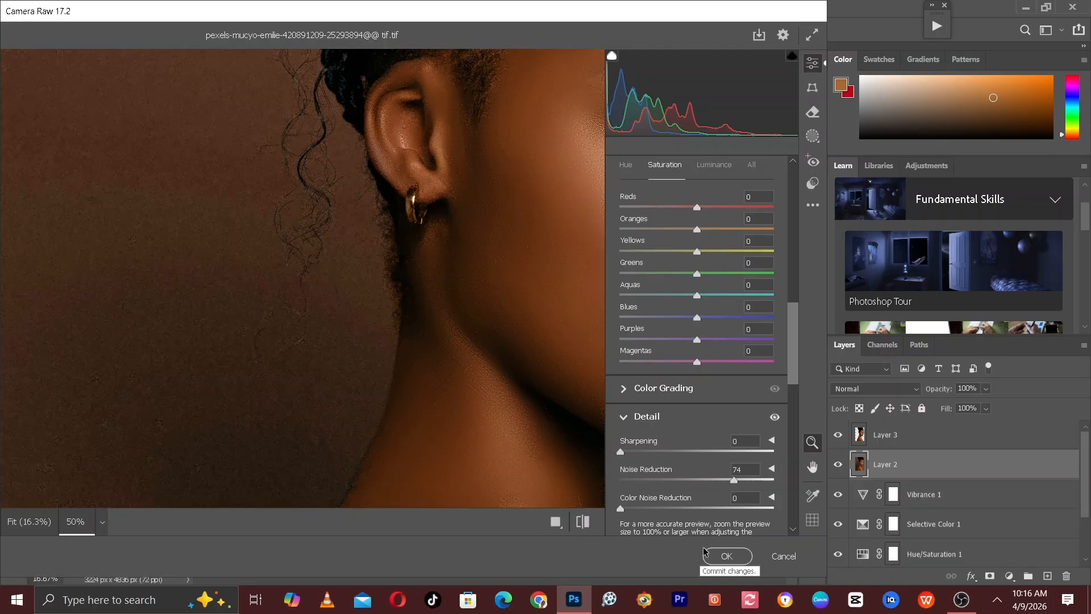
click(721, 555)
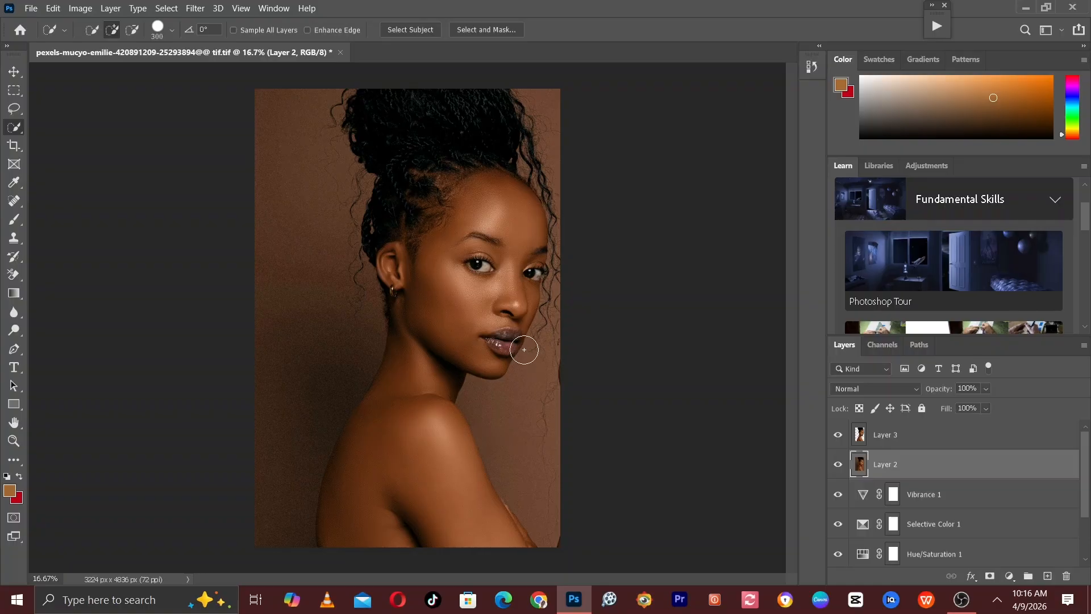
- Check the face and smoothed background up close, and add a Curves adjustment layer above Layer 3
key(ctrl+plus)
drag(520, 366, 487, 435)
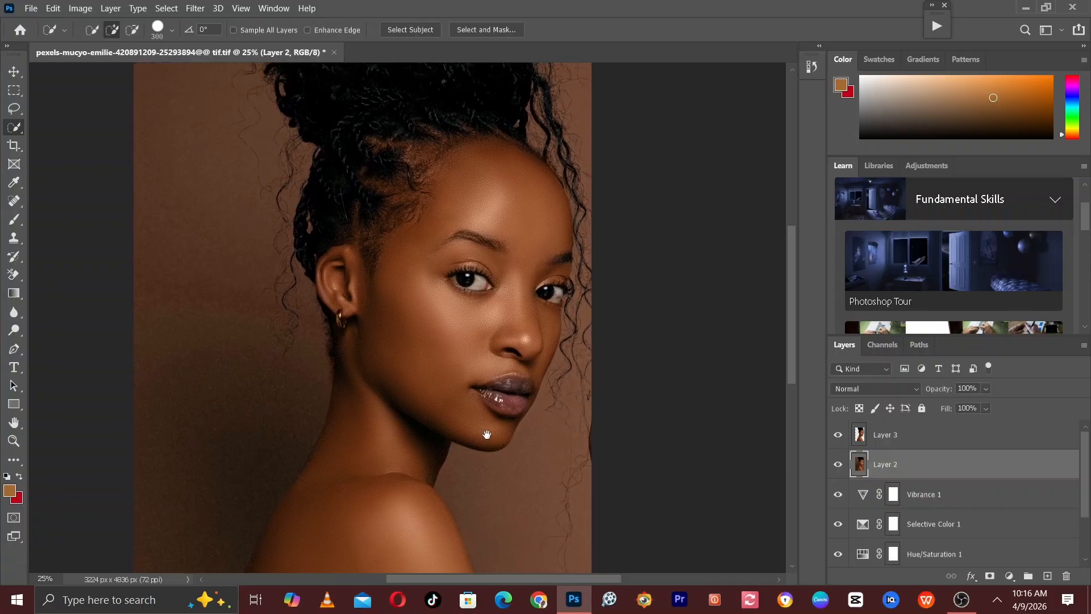
key(ctrl+plus)
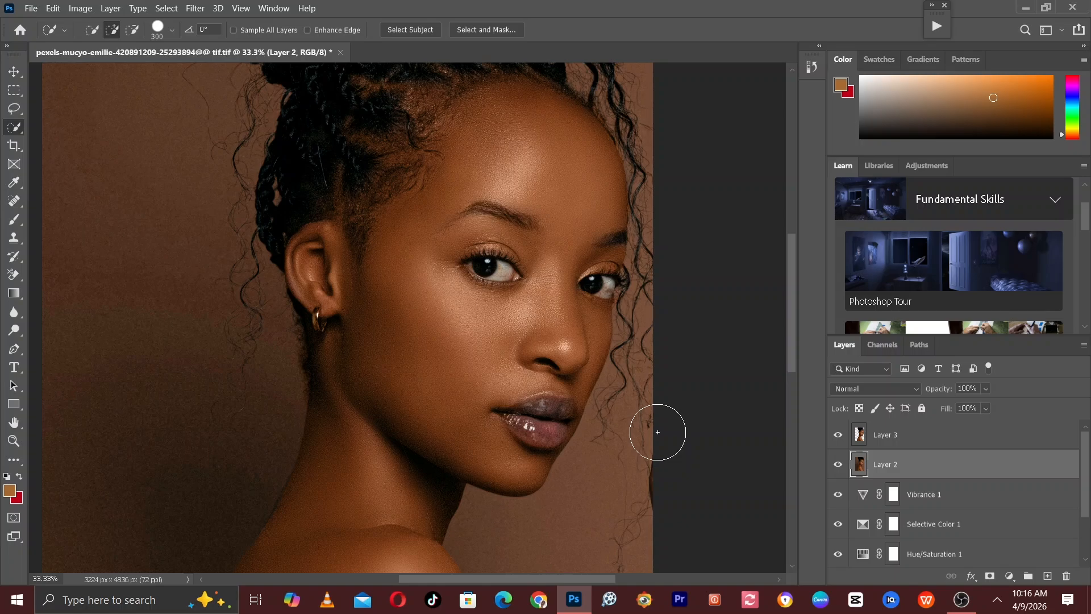
key(ctrl+minus)
key(ctrl+minus)
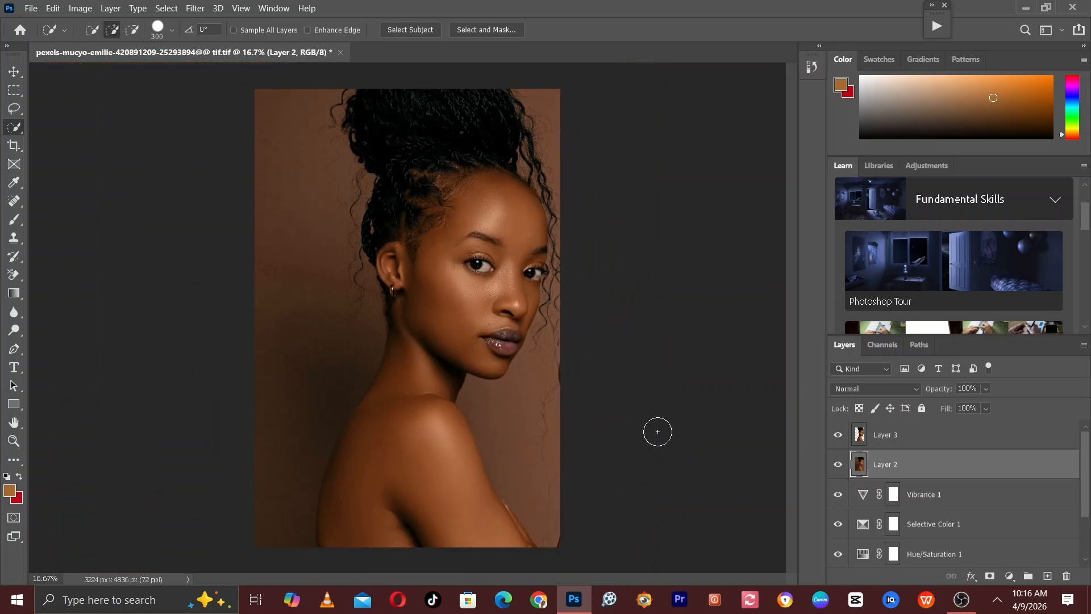
click(932, 439)
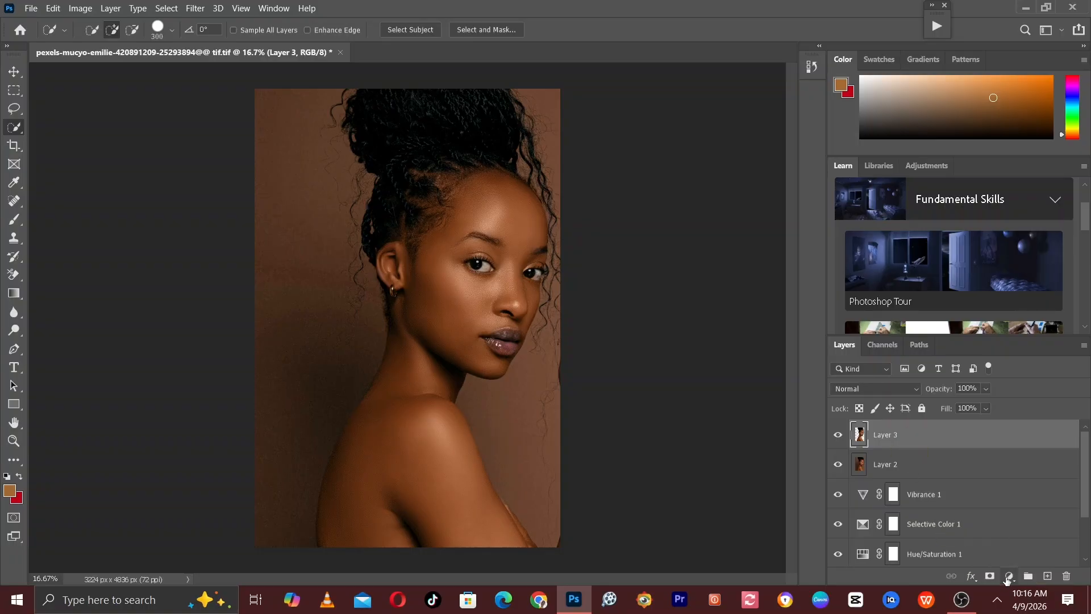
click(1009, 576)
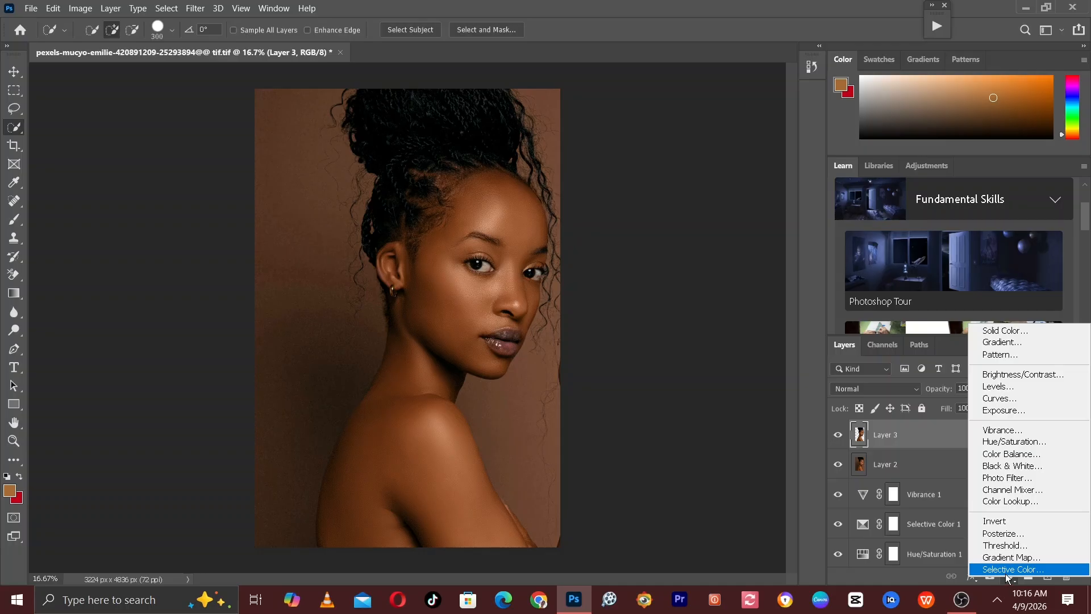
click(990, 401)
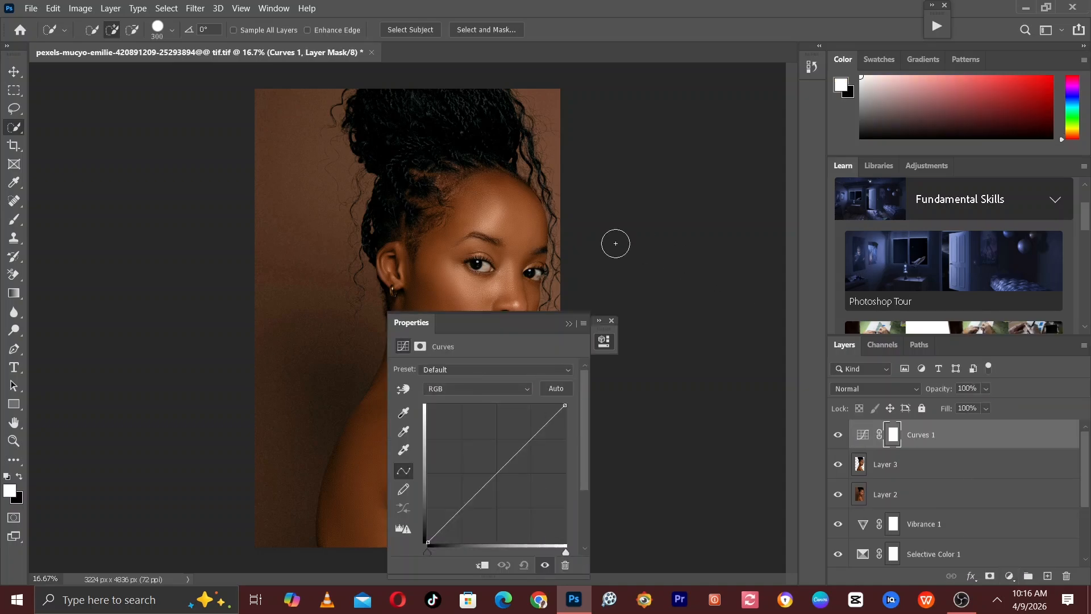
- Shape the RGB curve into an S-curve that lowers the shadows and raises the highlights to add contrast
drag(479, 319, 660, 301)
drag(699, 434, 641, 500)
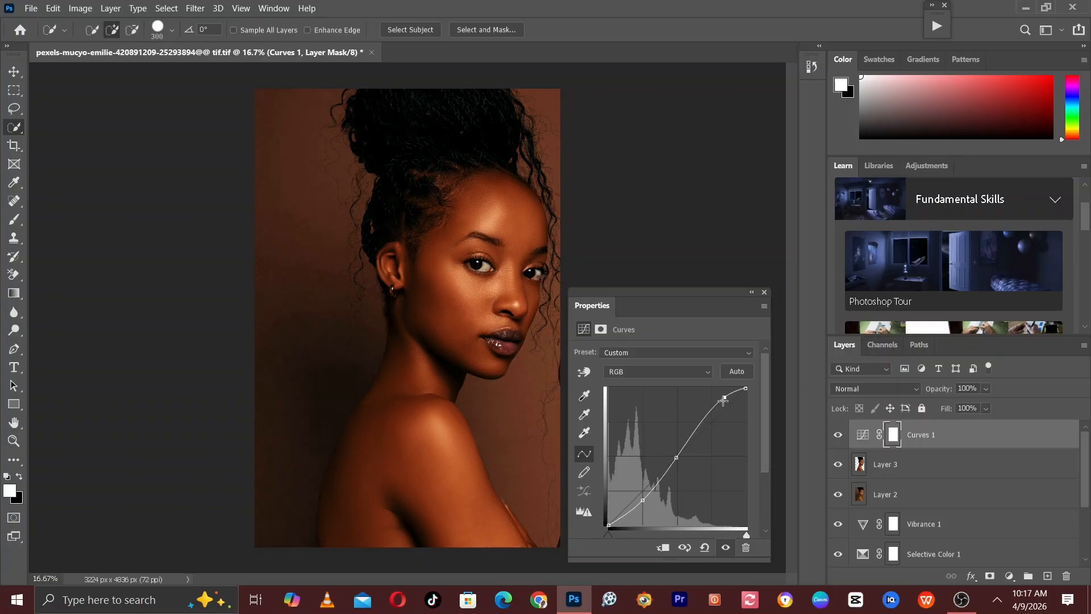
drag(722, 401, 713, 409)
drag(703, 424, 721, 404)
drag(643, 500, 628, 510)
drag(628, 511, 629, 512)
click(752, 292)
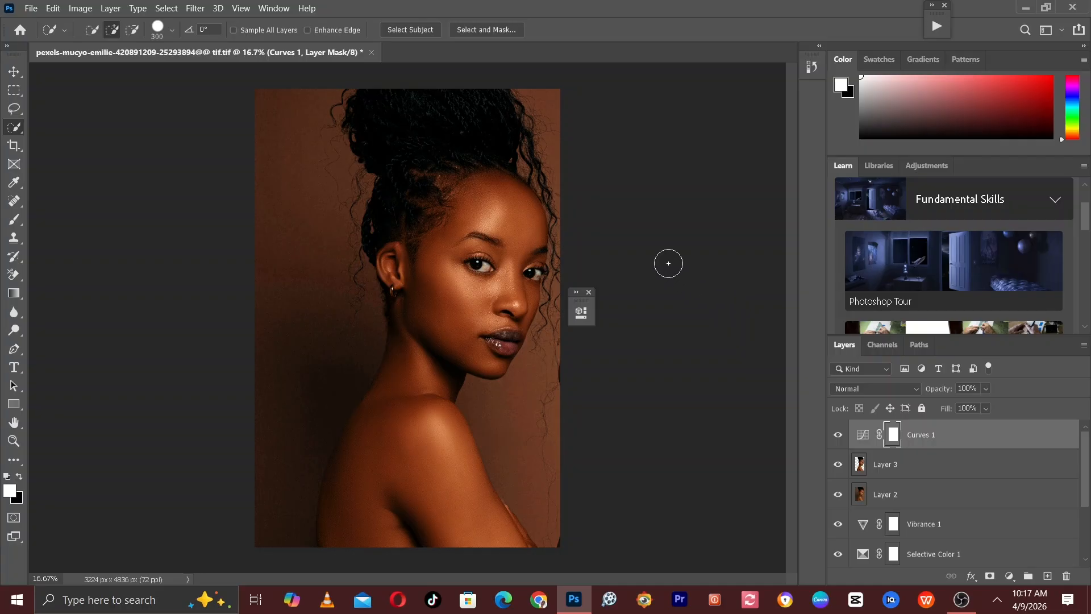
- Inspect the face up close and compare the portrait with and without the Curves 1 adjustment
key(ctrl+plus)
key(ctrl+plus)
drag(529, 390, 423, 411)
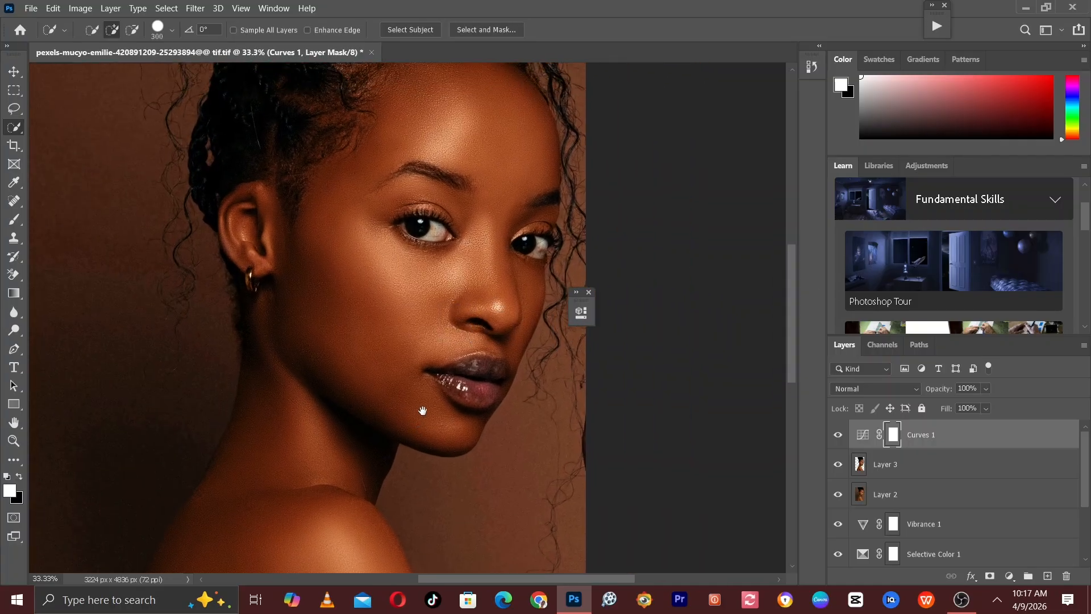
click(589, 293)
key(ctrl+minus)
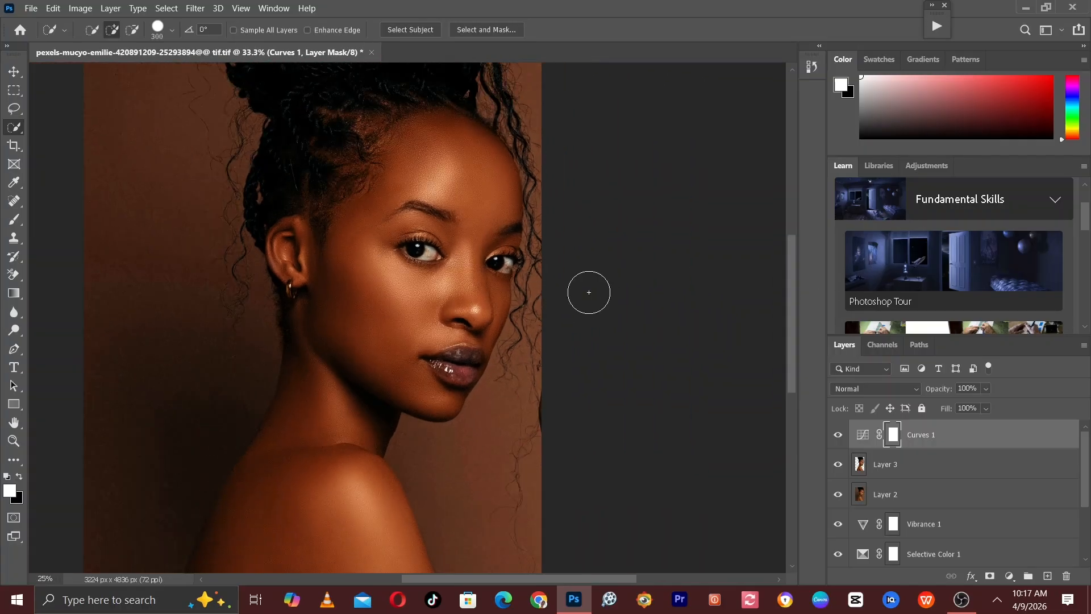
click(836, 434)
click(836, 433)
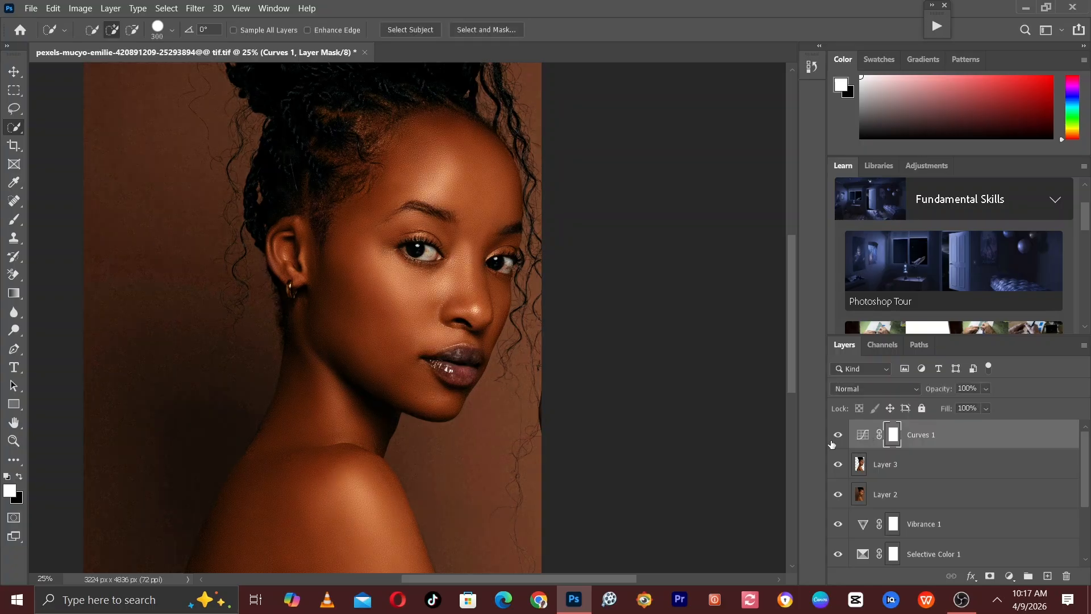
click(837, 437)
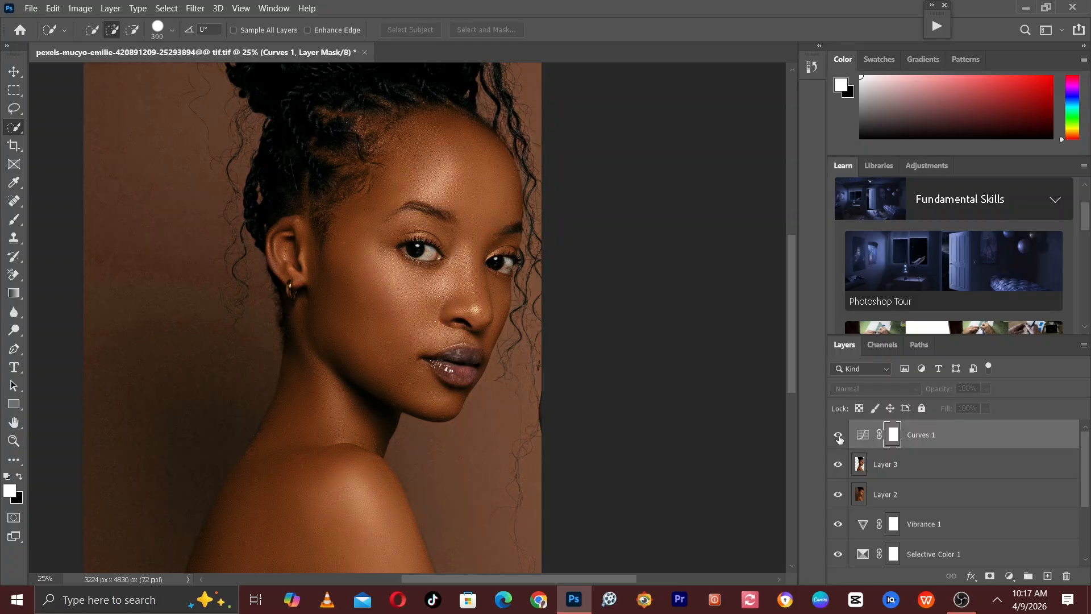
click(838, 436)
click(839, 436)
click(838, 436)
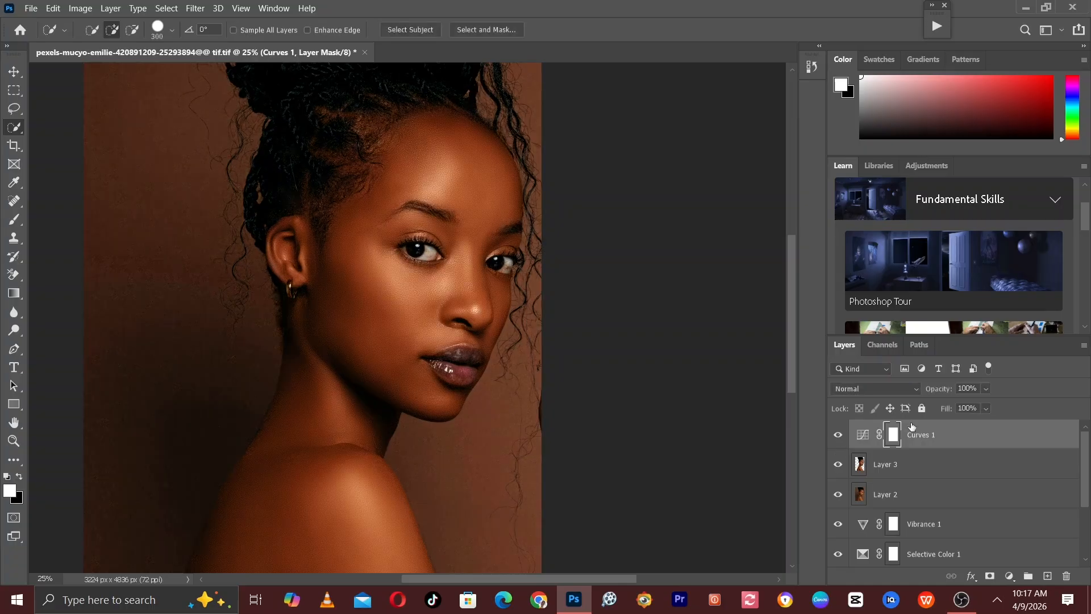
- Lower the Curves 1 layer's opacity to 46% and compare the whole portrait with and without it
click(985, 390)
drag(973, 404, 965, 403)
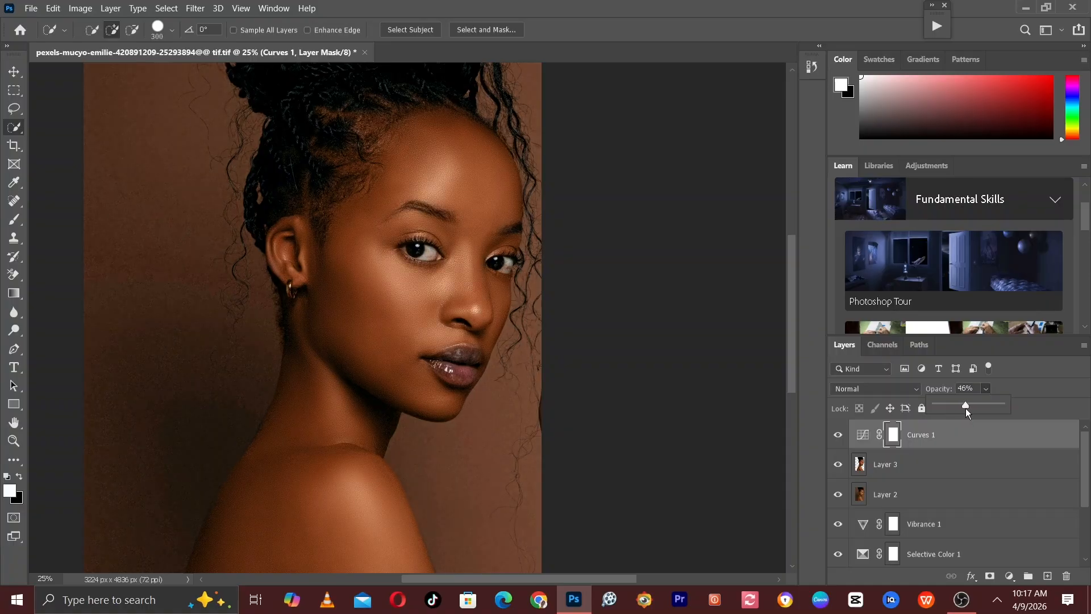
key(ctrl+minus)
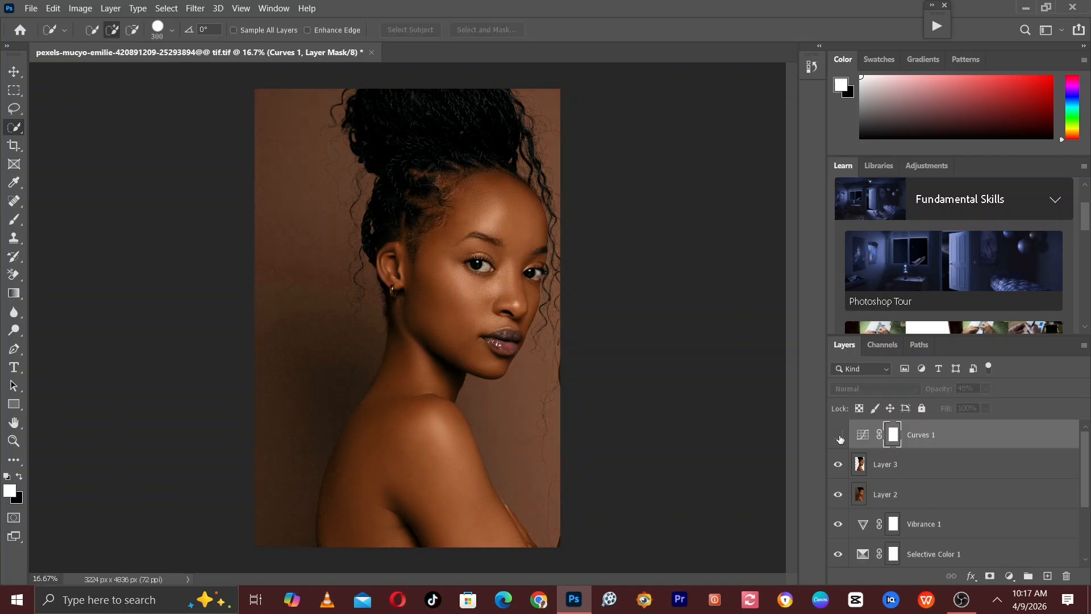
key(ctrl+plus)
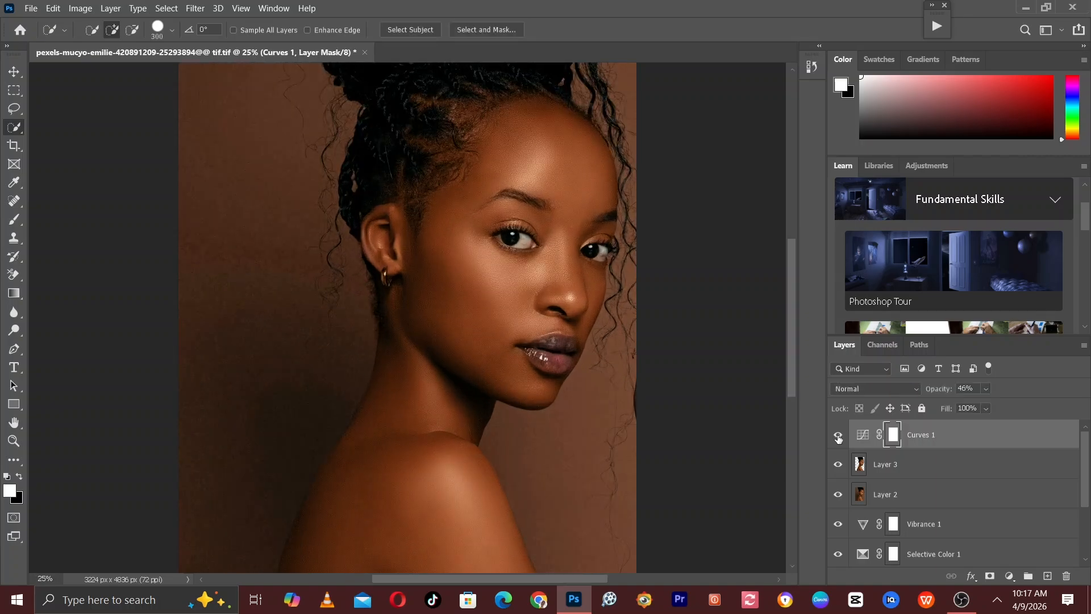
key(ctrl+minus)
click(838, 436)
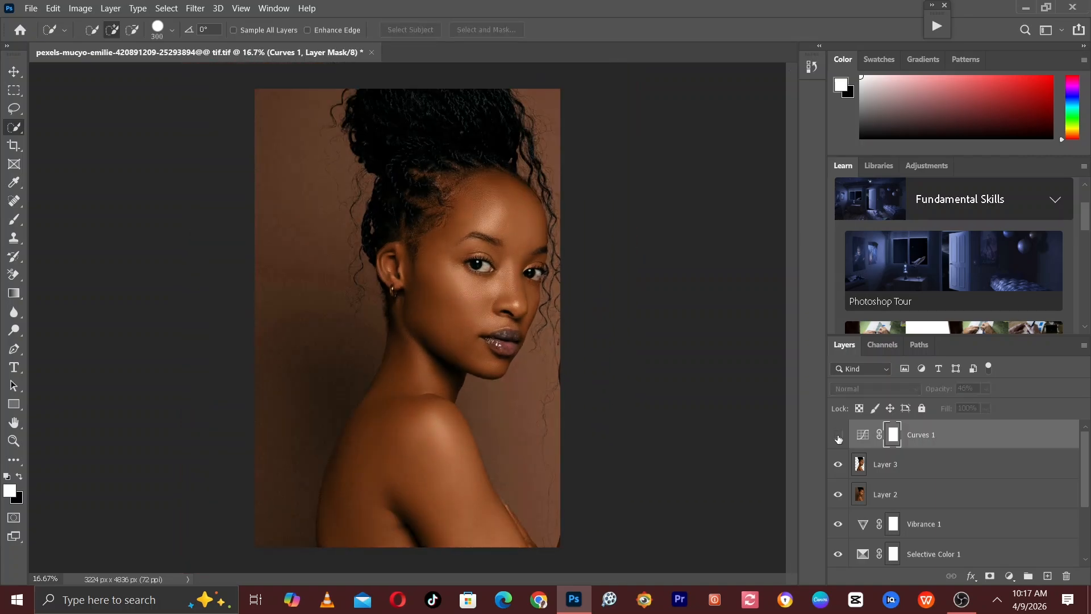
click(838, 436)
- Set the Curves 1 layer's opacity to 40% and check the cheek and lips up close
key(ctrl+plus)
key(ctrl+plus)
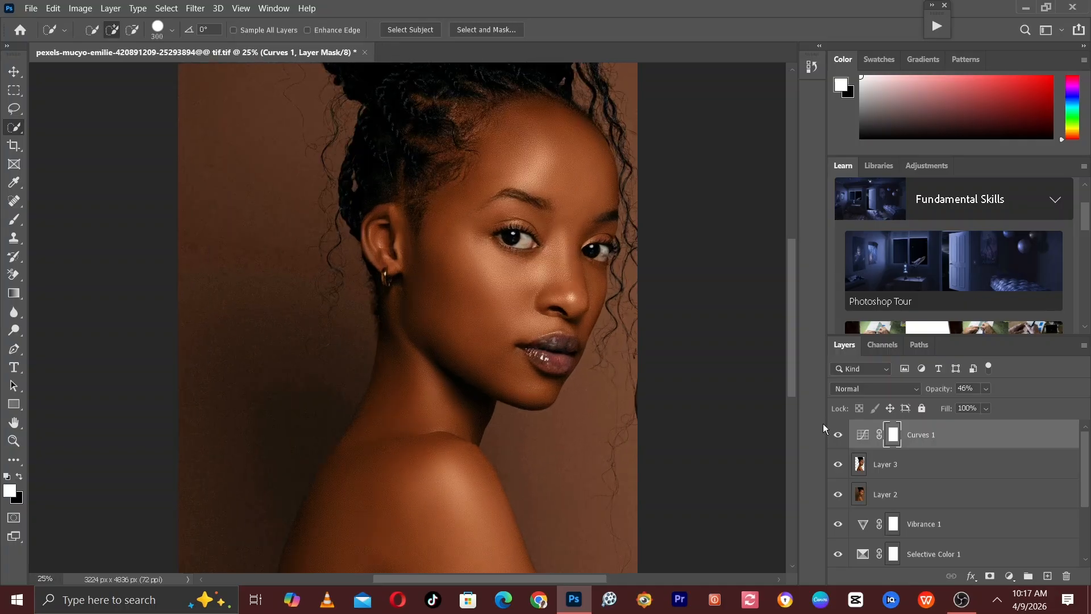
click(955, 388)
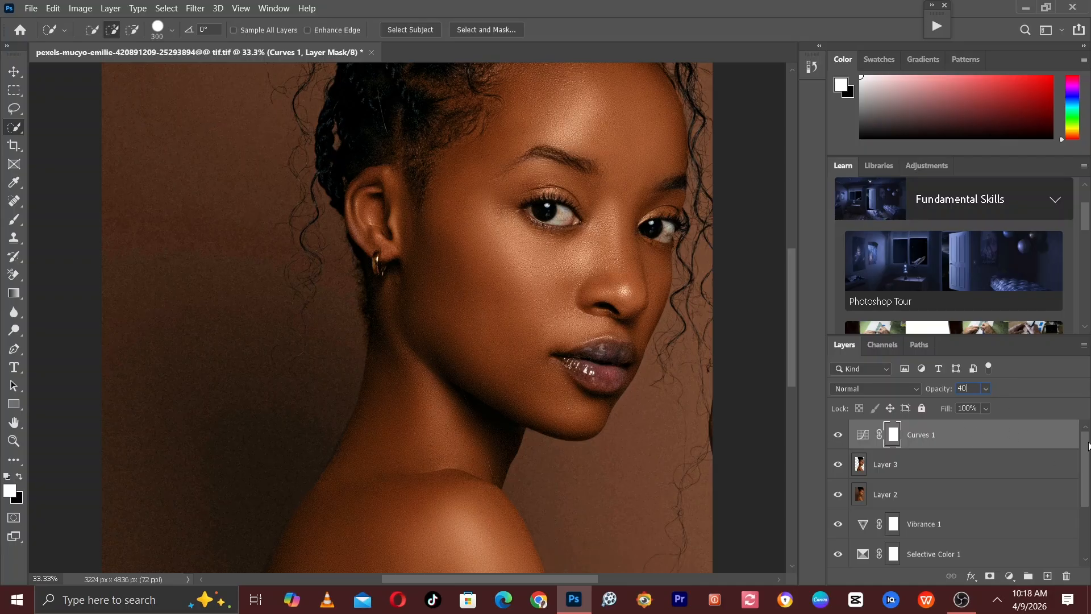
key(ctrl+plus)
key(ctrl+plus)
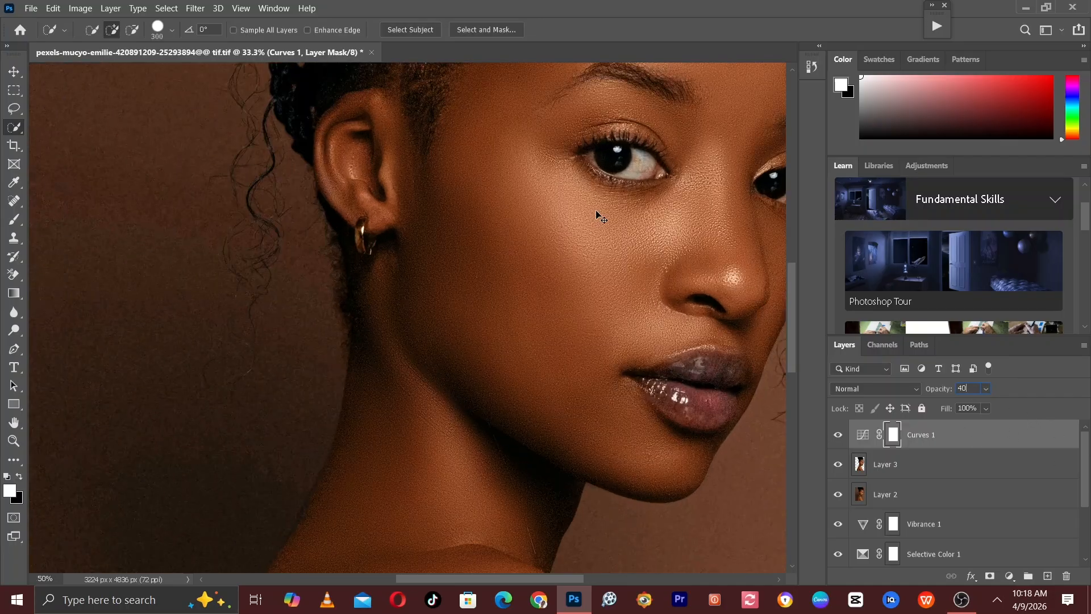
drag(623, 316, 334, 257)
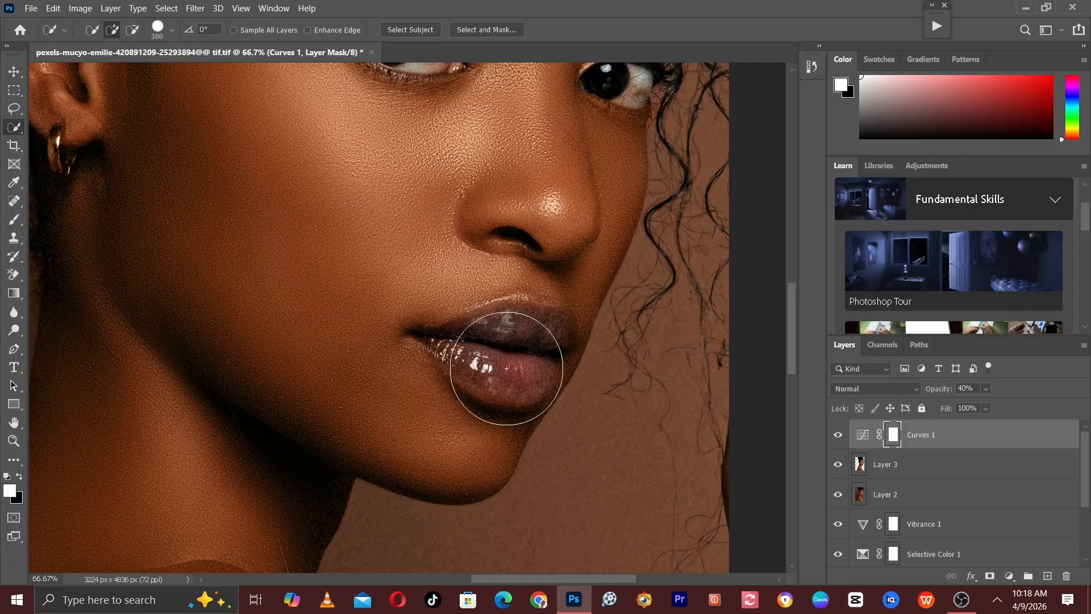
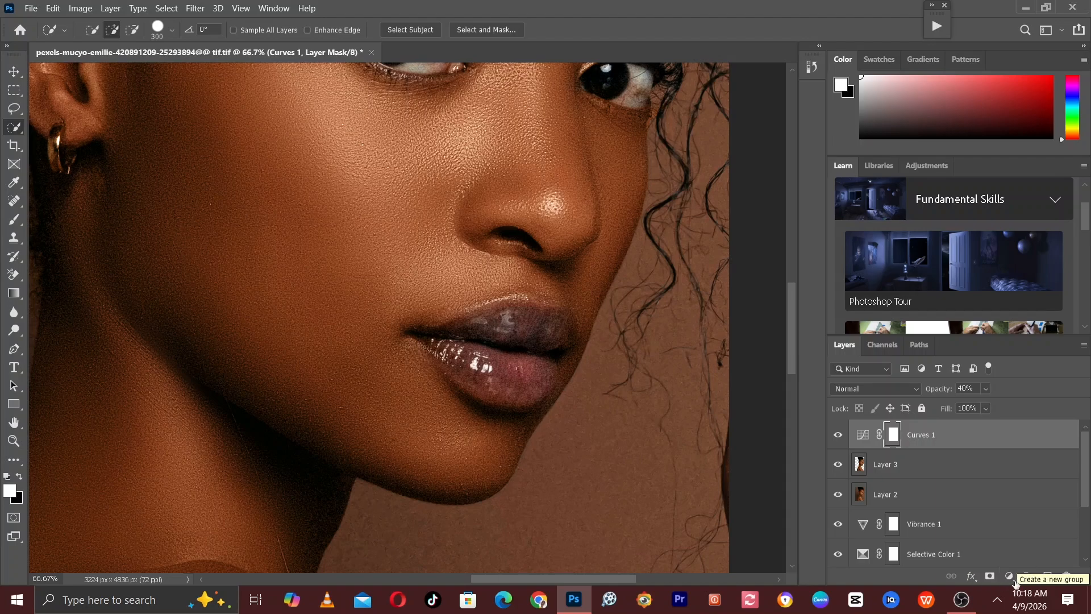
- Add a Solid Color fill layer above Curves 1 in red #c90a25
click(1010, 576)
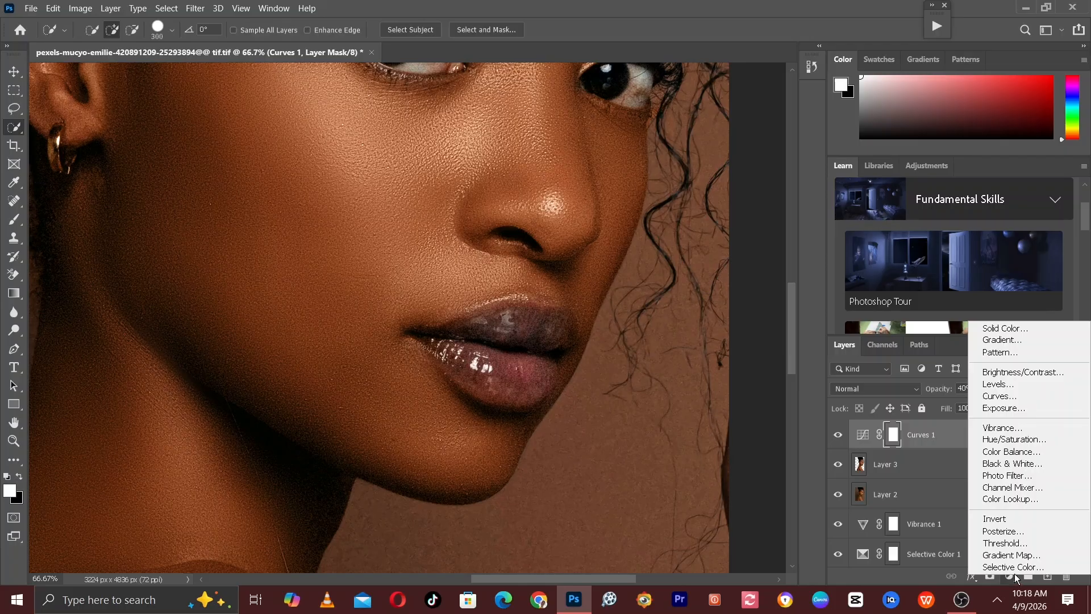
click(1023, 329)
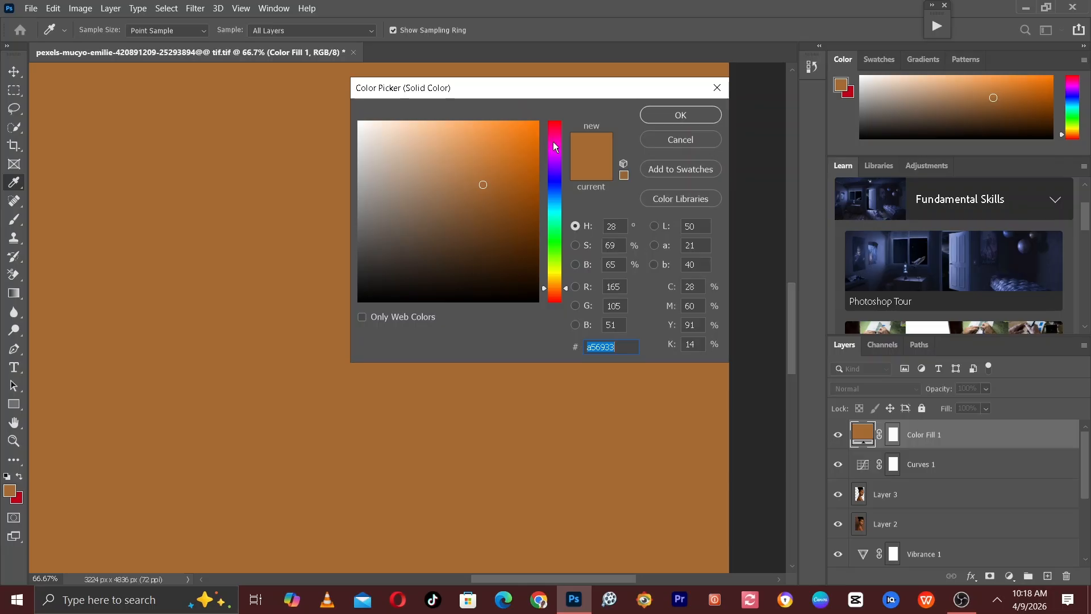
drag(557, 144, 560, 124)
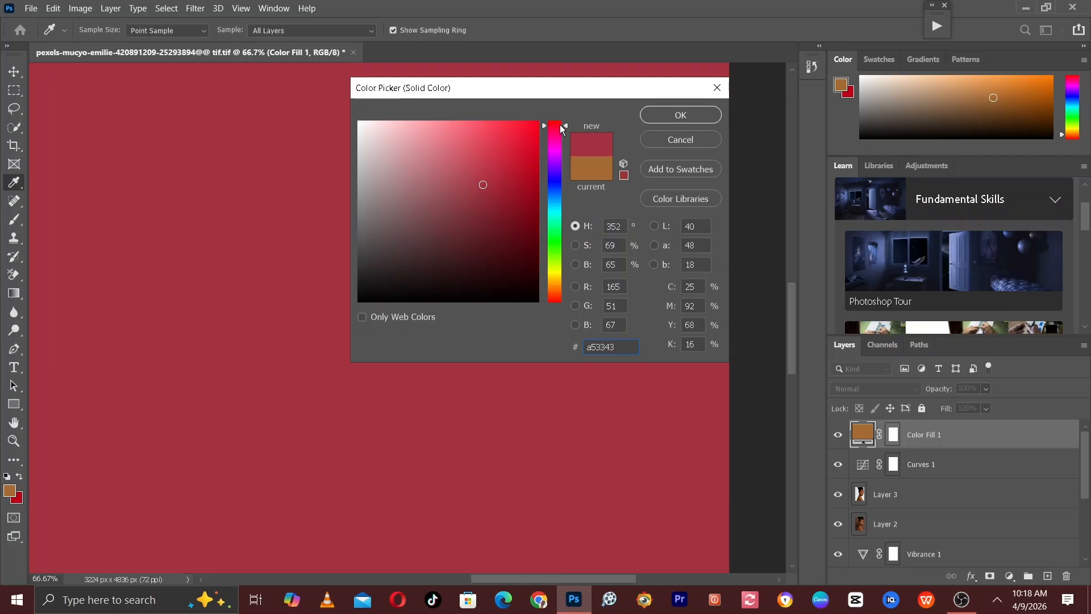
click(531, 160)
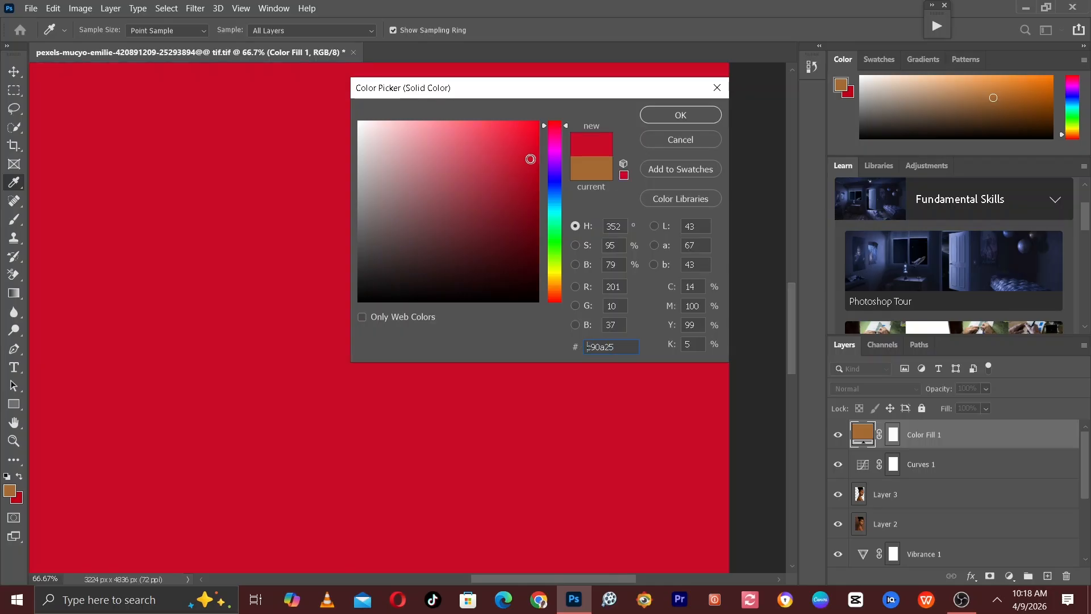
click(665, 114)
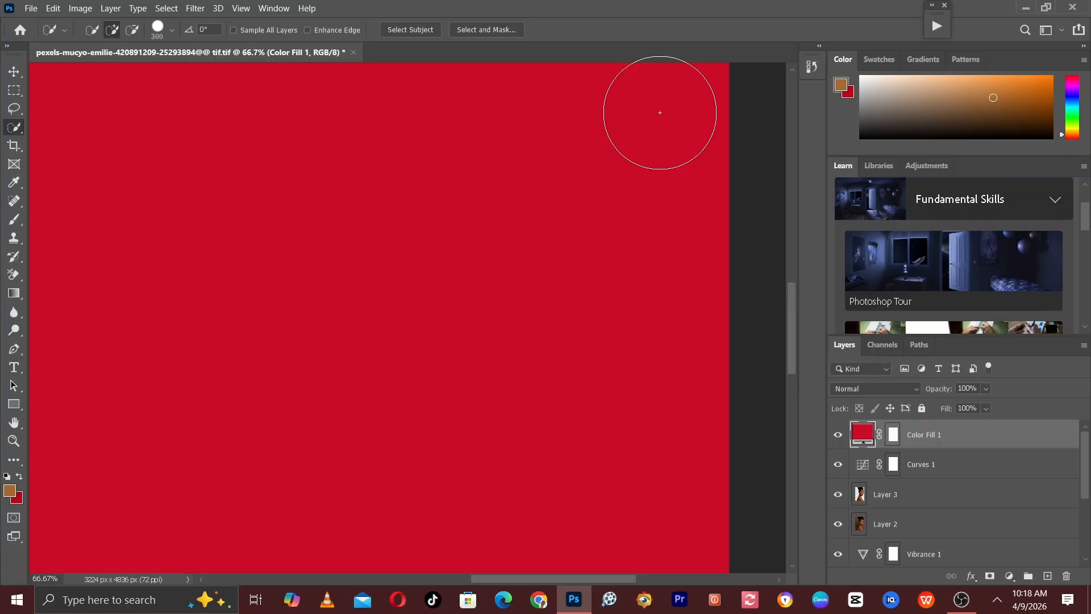
- Set the red fill layer's blend mode to Color and invert its mask to hide the colour
click(895, 441)
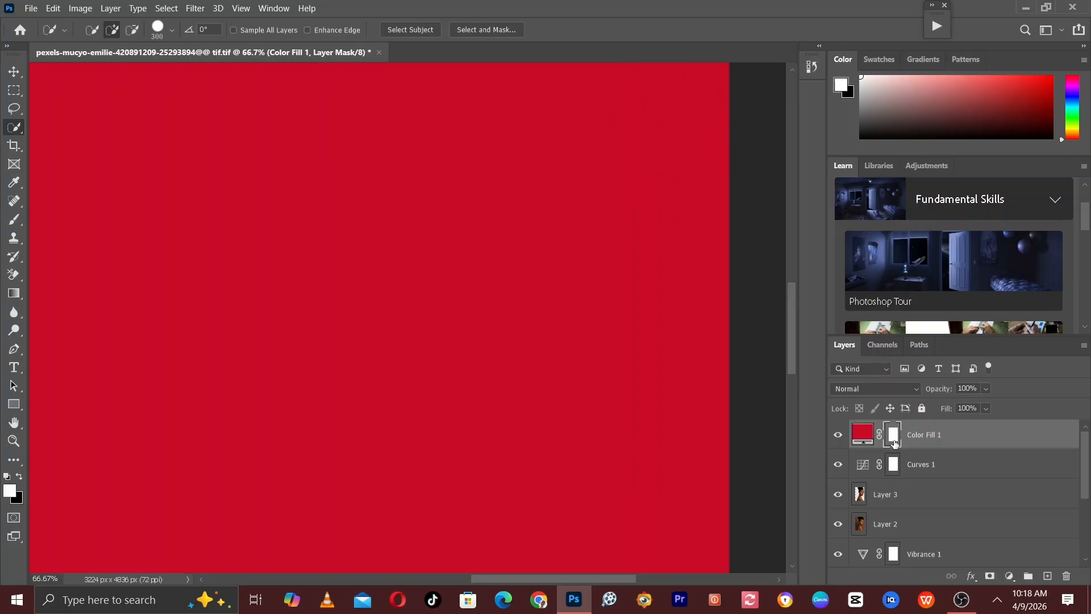
click(874, 391)
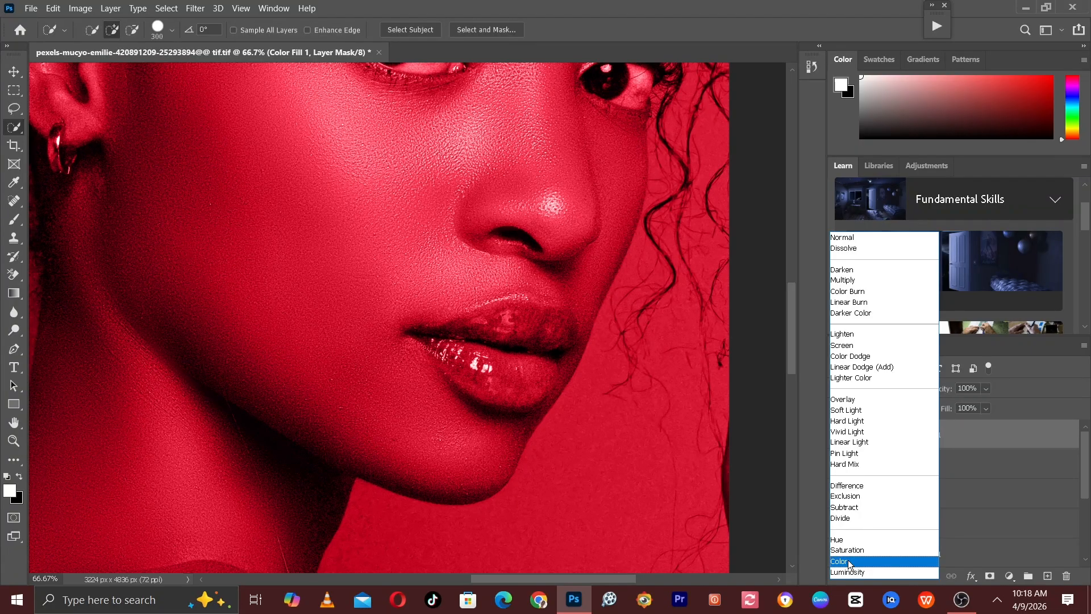
click(847, 561)
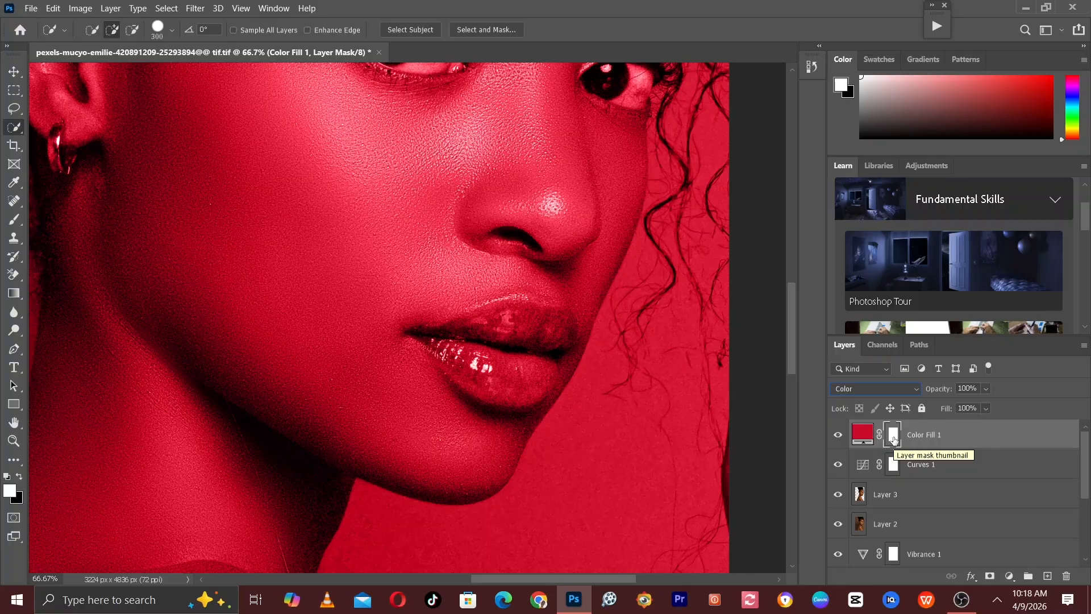
drag(894, 439, 896, 441)
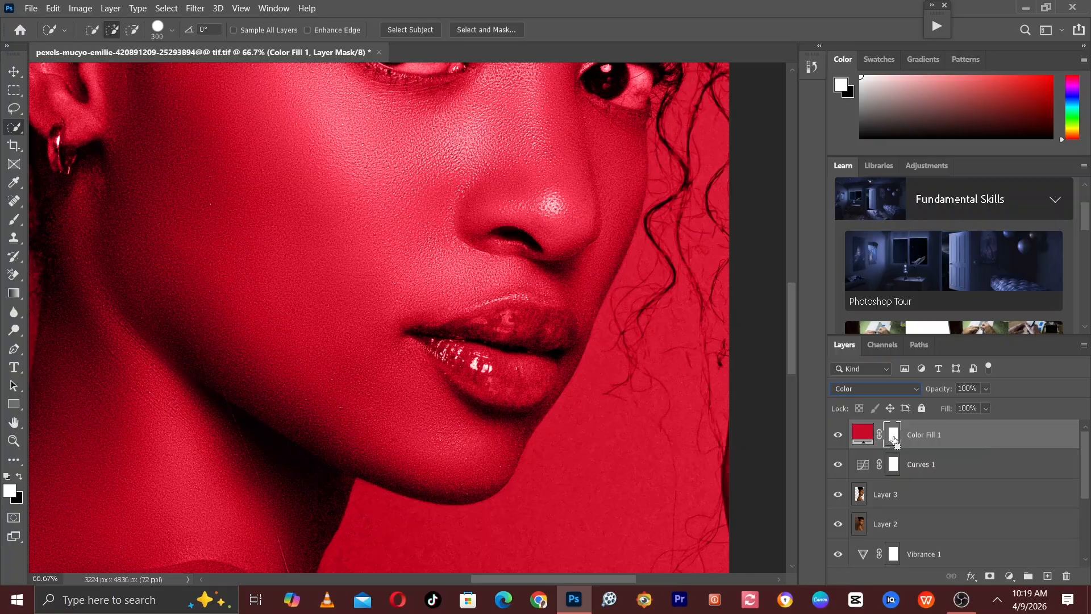
key(ctrl+i)
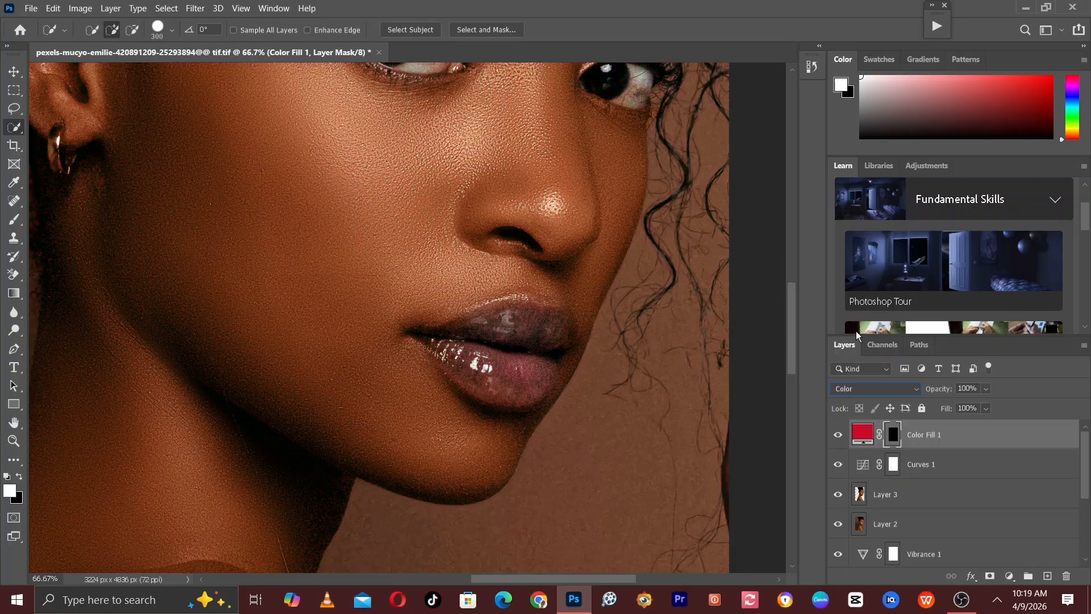
- Choose the Brush tool for work on the lips and set its opacity and flow to 100%
drag(585, 334, 518, 340)
key(ctrl+plus)
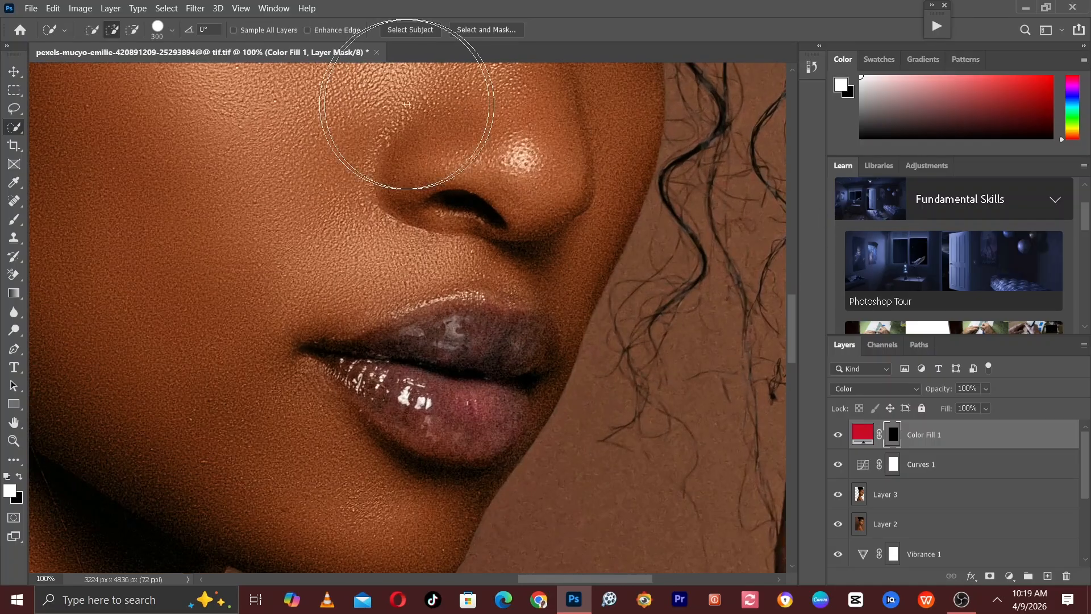
key(ctrl+minus)
key(ctrl+plus)
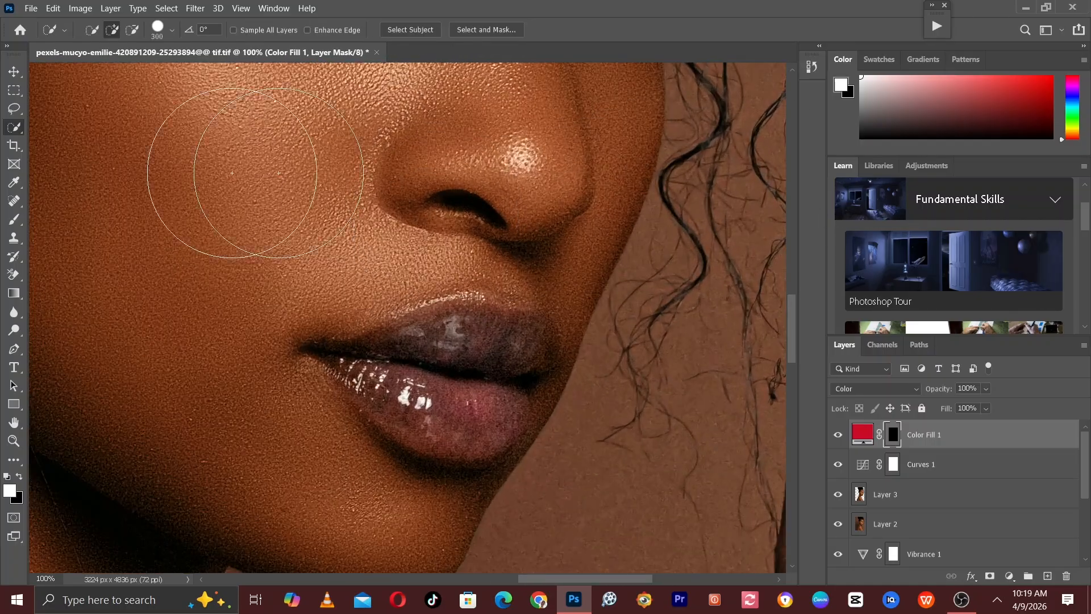
click(16, 218)
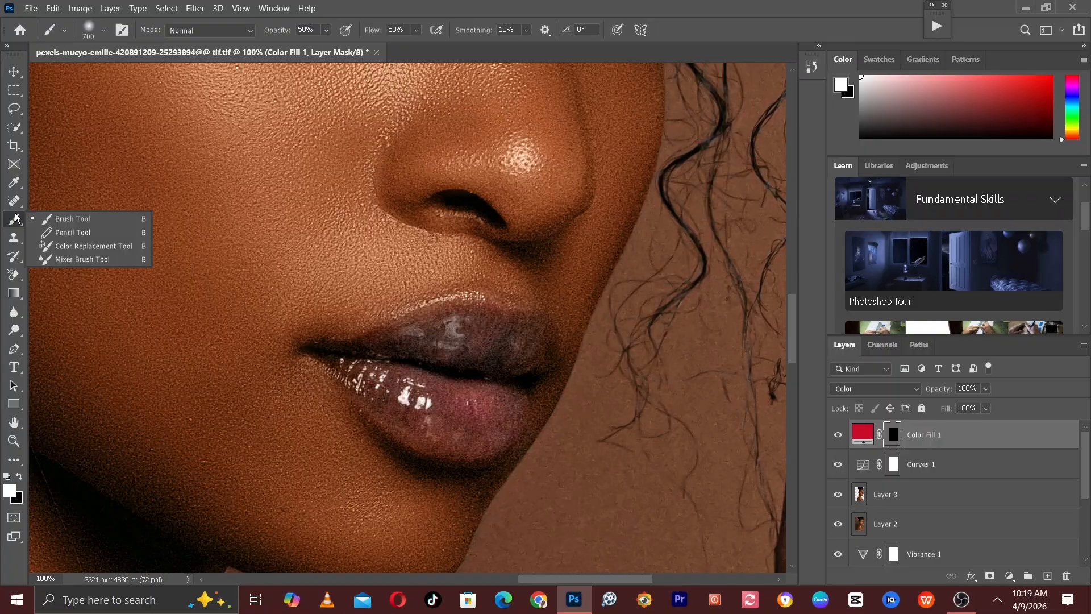
click(55, 218)
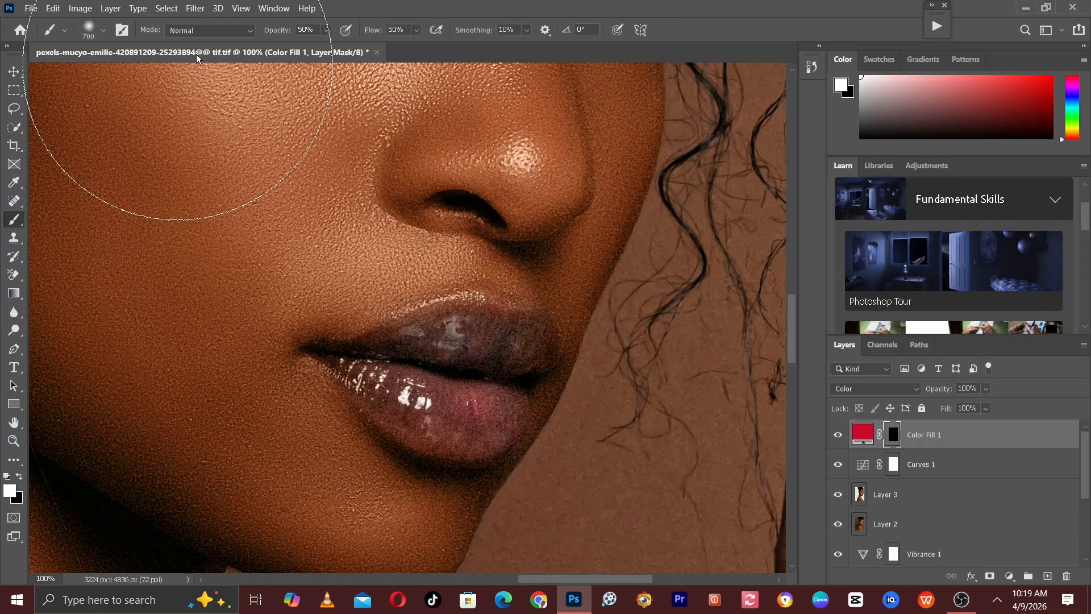
click(326, 32)
drag(334, 46, 549, 48)
click(417, 30)
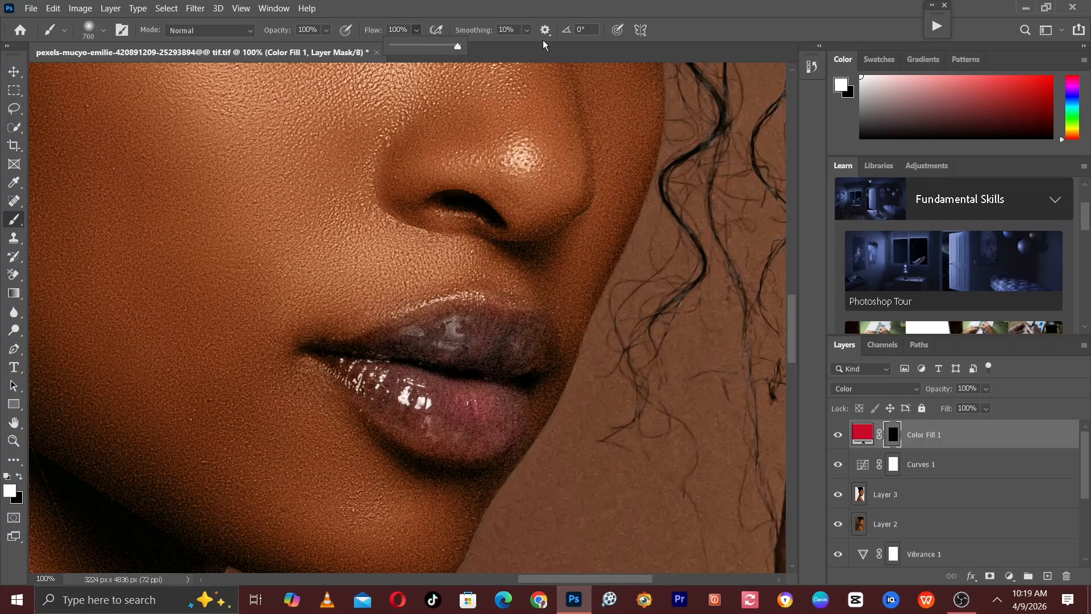
- Paint white on the red fill's mask over the lower and upper lips, using a brush of about 80 to 90 px
key(bracketleft)
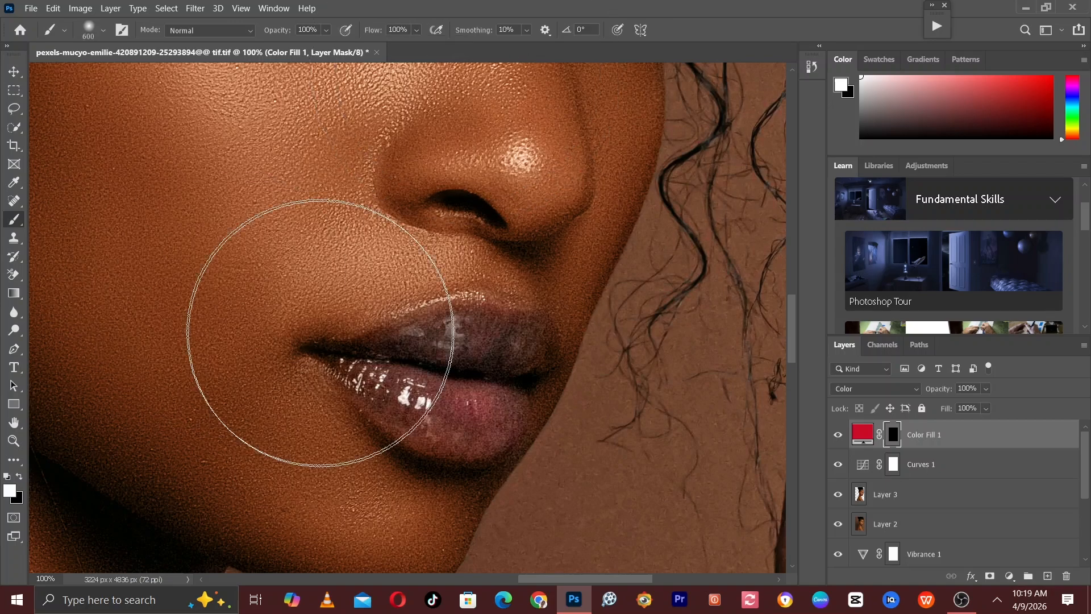
key(bracketleft)
key(bracketleft)
key(bracketleft)
key(bracketleft)
key(bracketleft)
key(bracketleft)
key(bracketleft)
key(bracketleft)
key(bracketleft)
key(bracketleft)
key(bracketleft)
key(bracketleft)
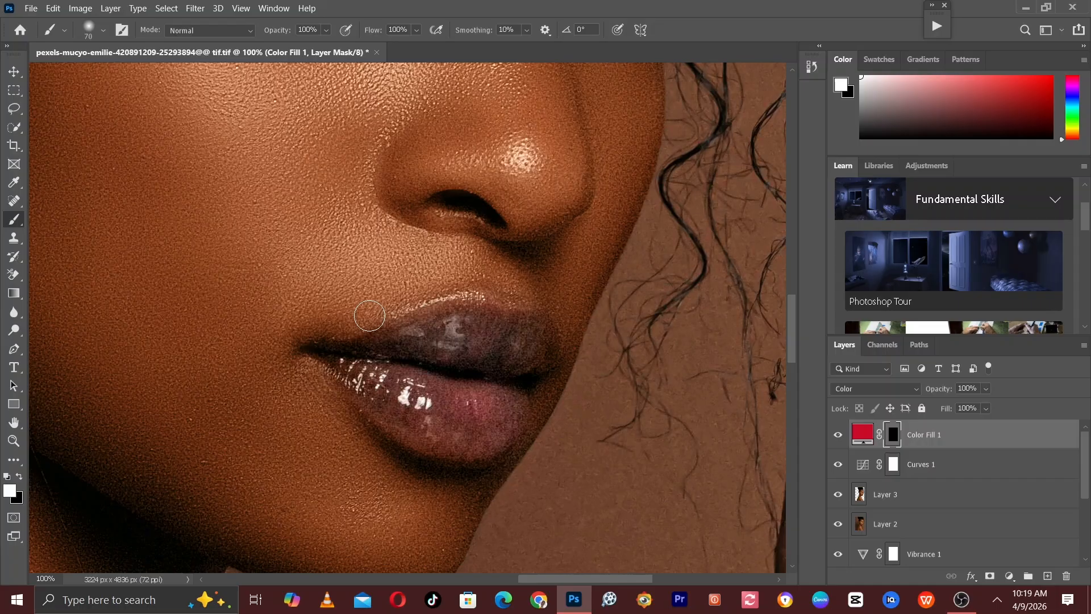
key(bracketright)
mouse_move(363, 372)
mouse_down()
mouse_move(414, 407)
mouse_move(380, 383)
mouse_move(434, 409)
mouse_move(498, 405)
mouse_move(467, 438)
mouse_move(415, 410)
mouse_up()
key(bracketright)
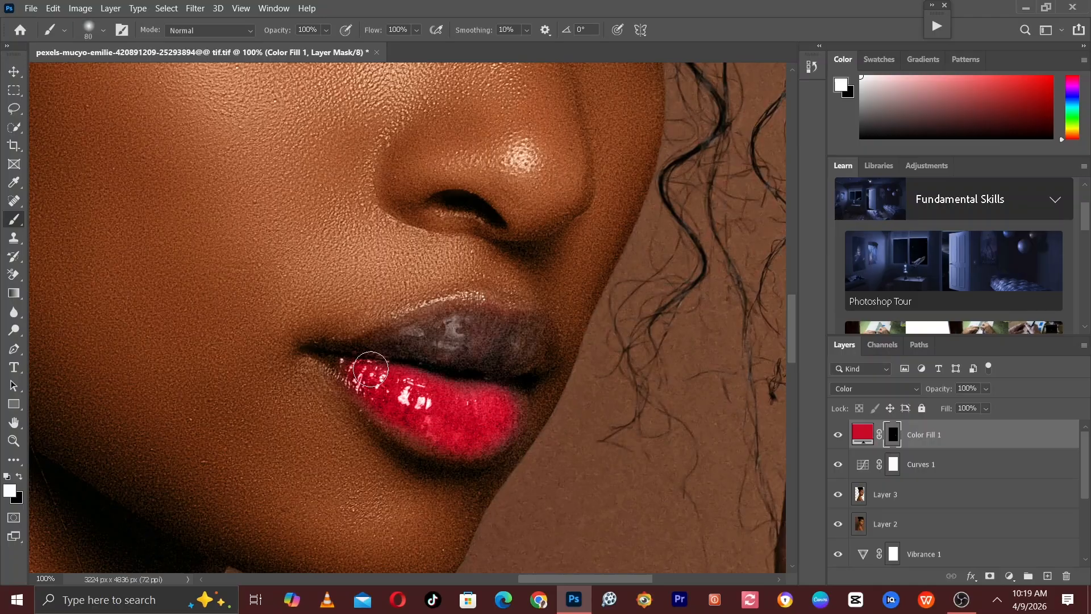
mouse_move(377, 370)
mouse_down()
mouse_move(480, 337)
mouse_move(393, 353)
mouse_move(452, 334)
mouse_move(515, 337)
mouse_move(527, 363)
mouse_move(528, 332)
mouse_move(525, 361)
mouse_move(400, 368)
mouse_up()
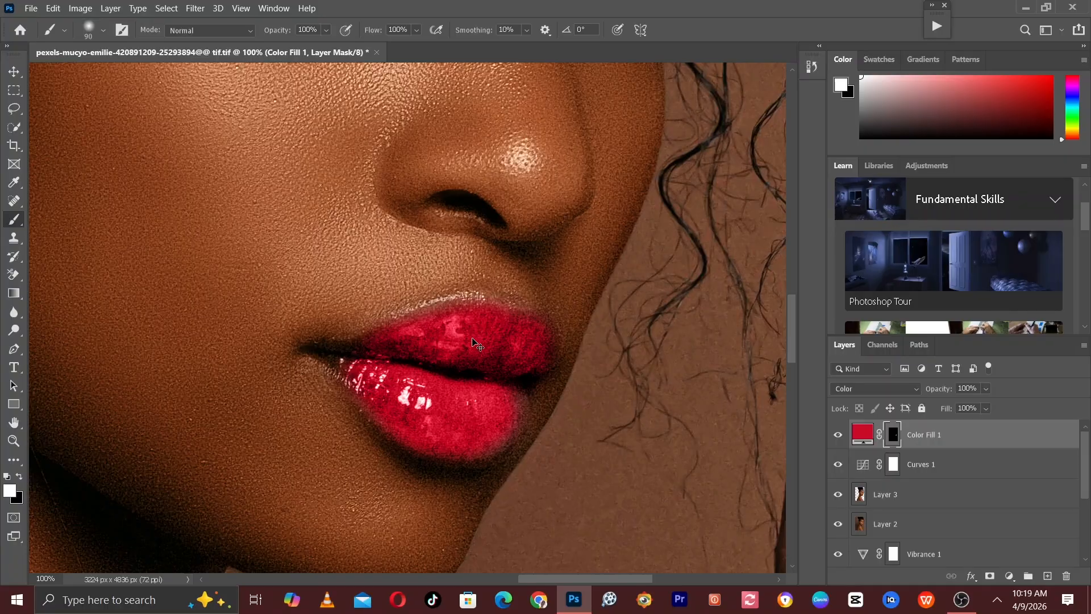
- Lower the red fill layer's opacity to 53% and touch up the mask at the edge of the lower lip
key(ctrl+minus)
key(ctrl+minus)
key(ctrl+plus)
key(ctrl+plus)
click(987, 390)
drag(947, 406, 930, 406)
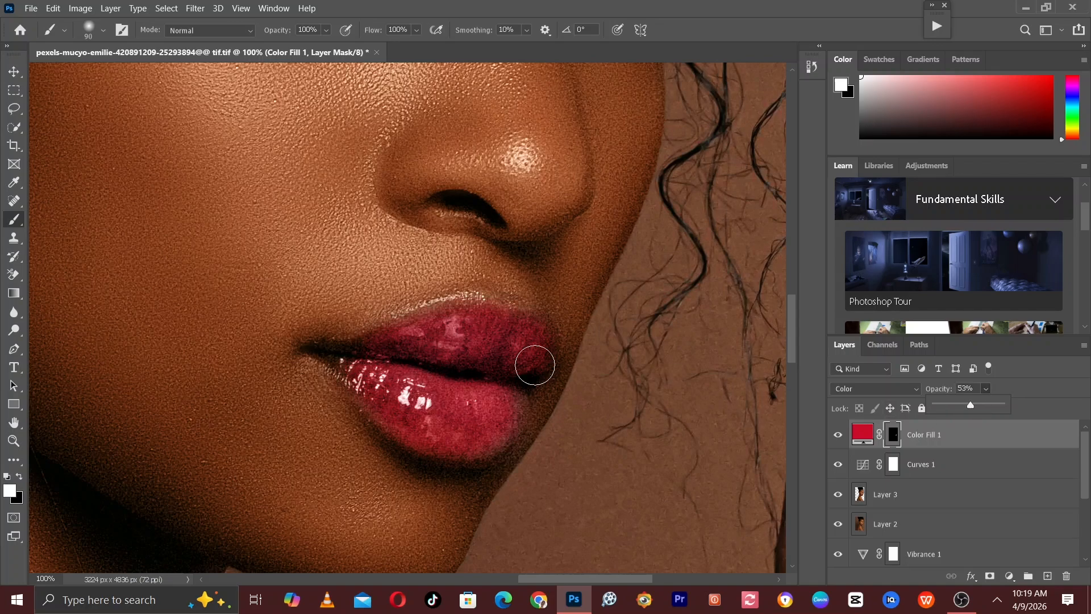
click(510, 395)
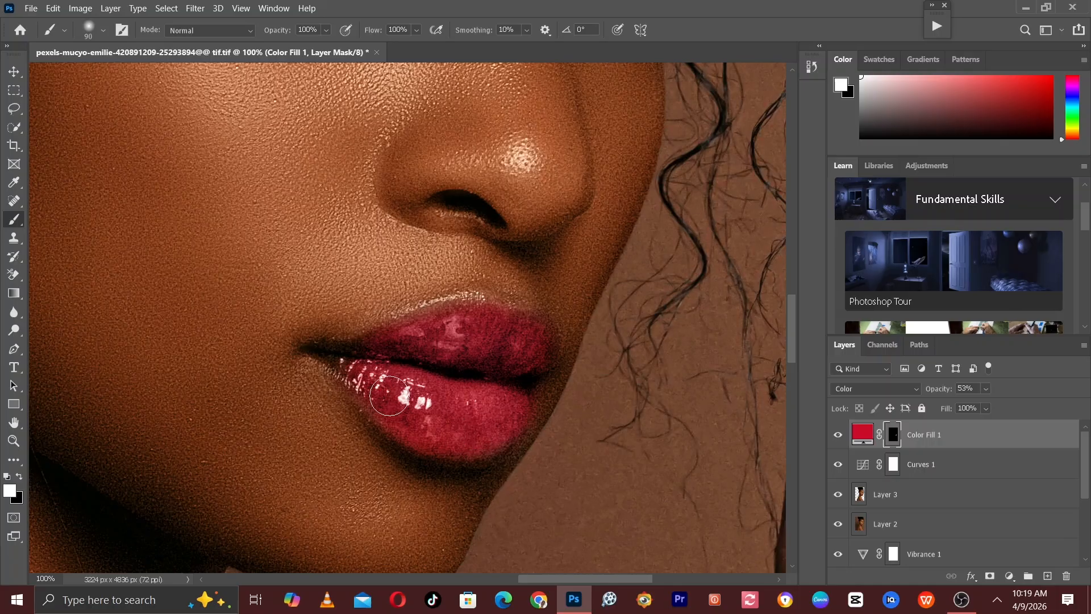
- Set the red fill layer's opacity to 50% and compare the lips with the layer hidden and shown
click(975, 388)
text(50)
click(838, 435)
click(837, 434)
key(ctrl+minus)
key(ctrl+minus)
key(ctrl+minus)
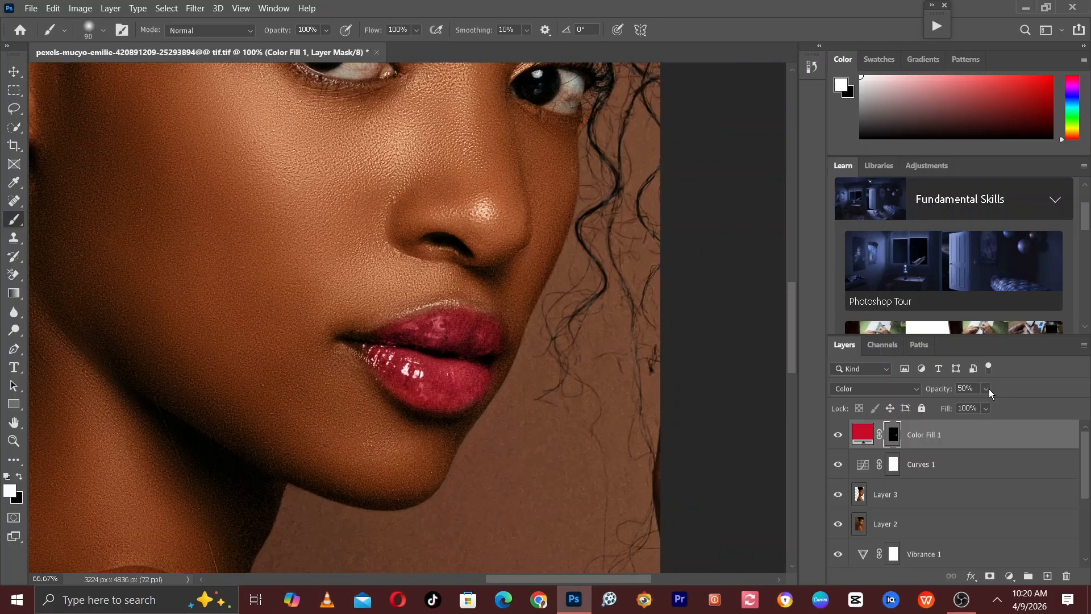
key(ctrl+plus)
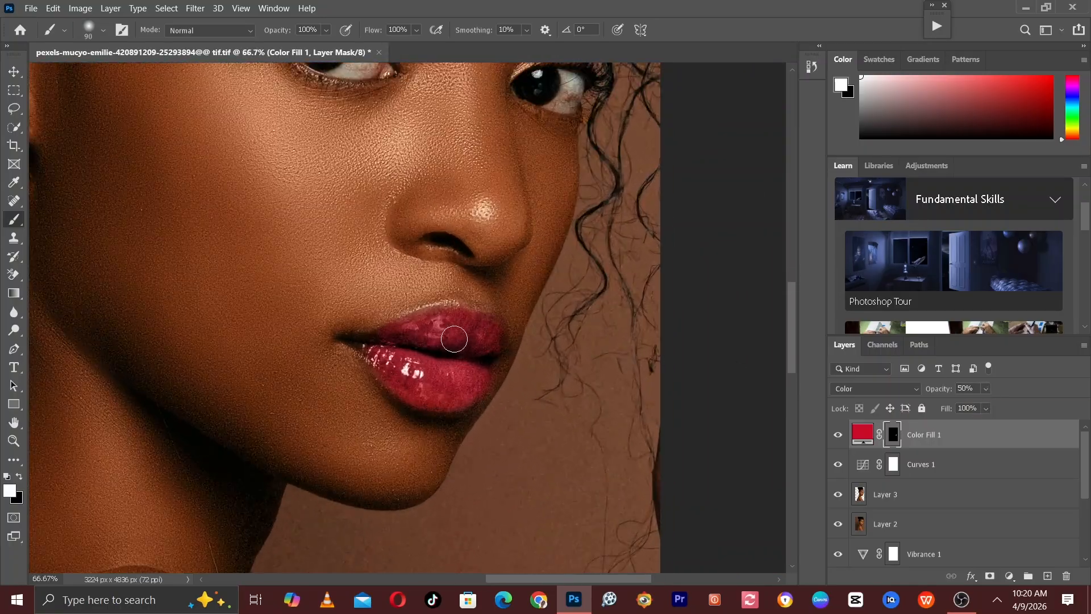
click(839, 435)
click(840, 436)
- In the red fill layer's Blending Options, raise the Underlying Layer black point of Blend If to fade the colour from the darkest lip tones
right_click(1016, 442)
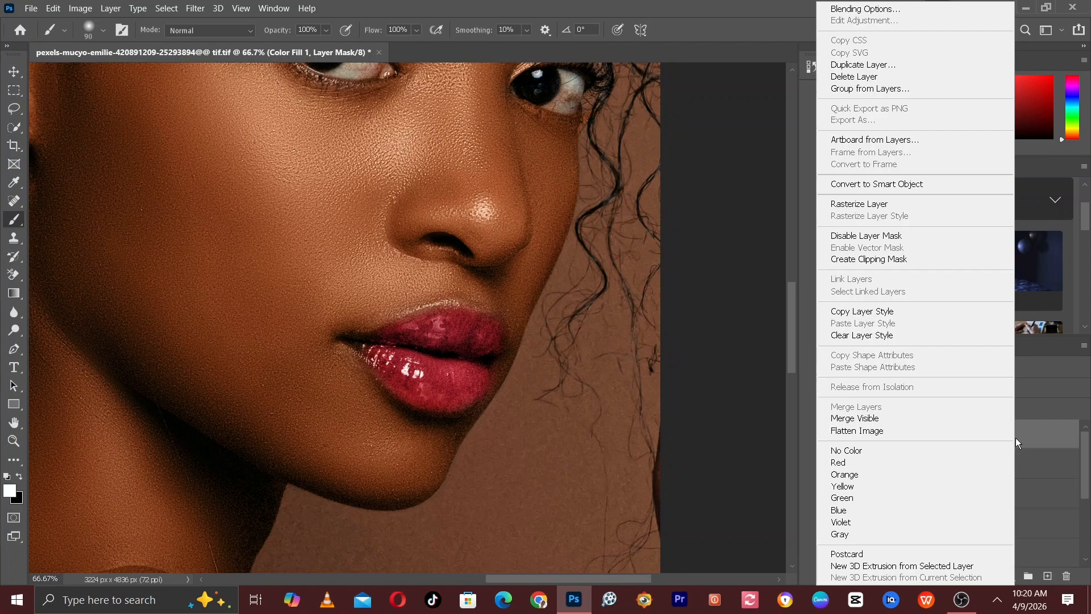
click(905, 8)
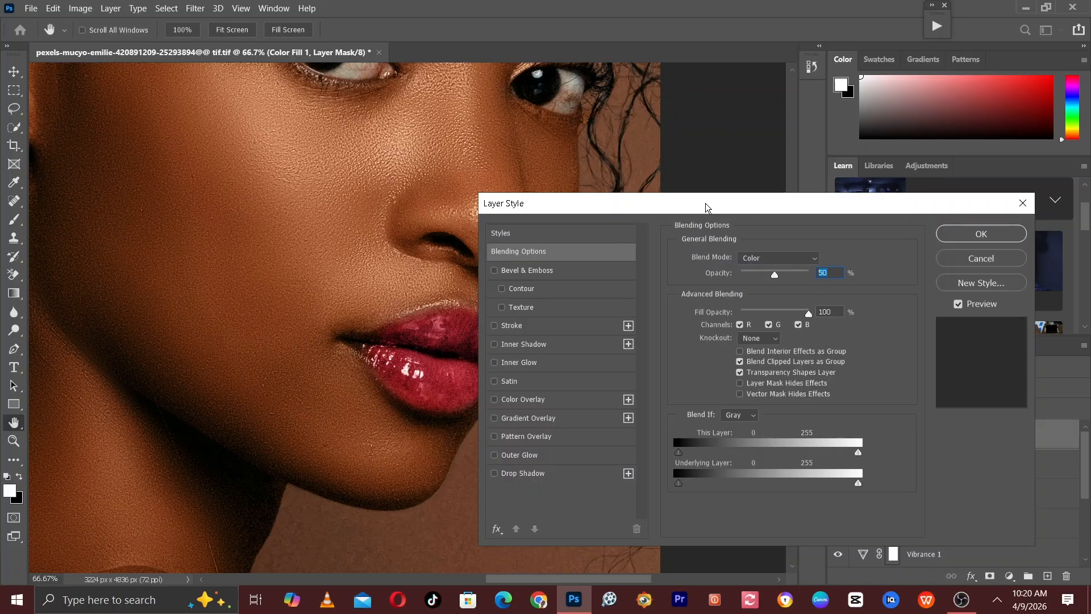
drag(909, 80, 829, 90)
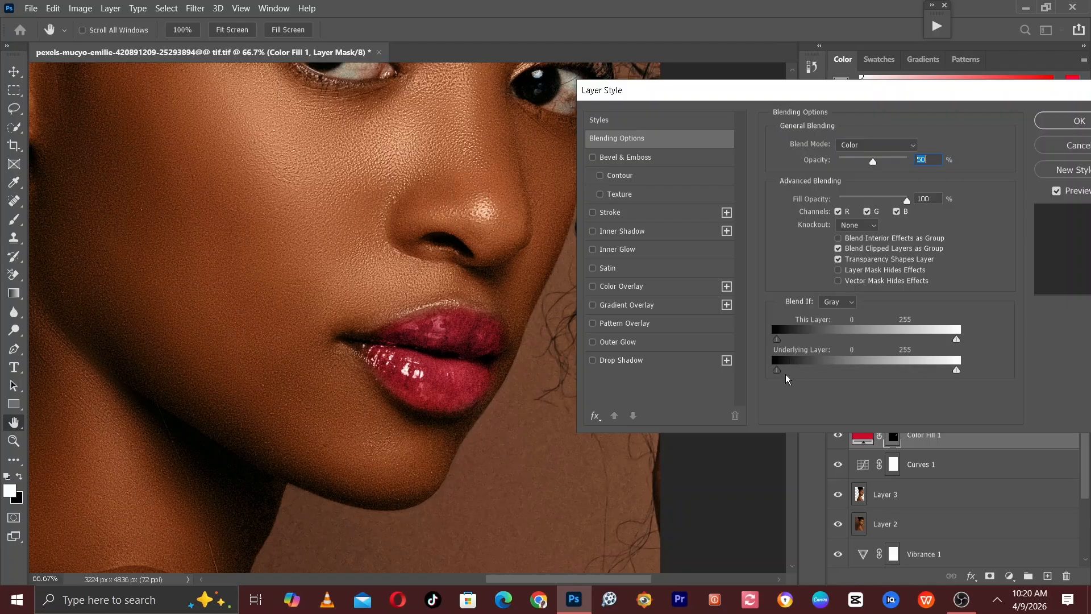
drag(777, 370, 849, 383)
mouse_move(847, 382)
mouse_down()
mouse_move(794, 379)
mouse_move(851, 383)
mouse_up()
click(1075, 119)
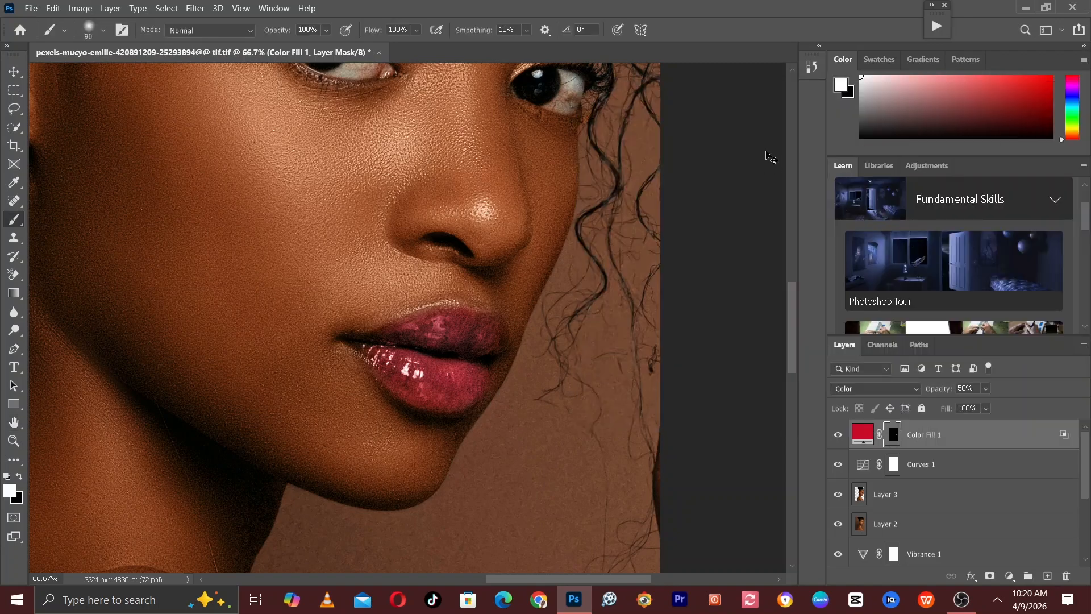
- Lower the red fill layer's opacity to 33% and check the lip colour against the whole face
key(ctrl+minus)
key(ctrl+minus)
key(ctrl+minus)
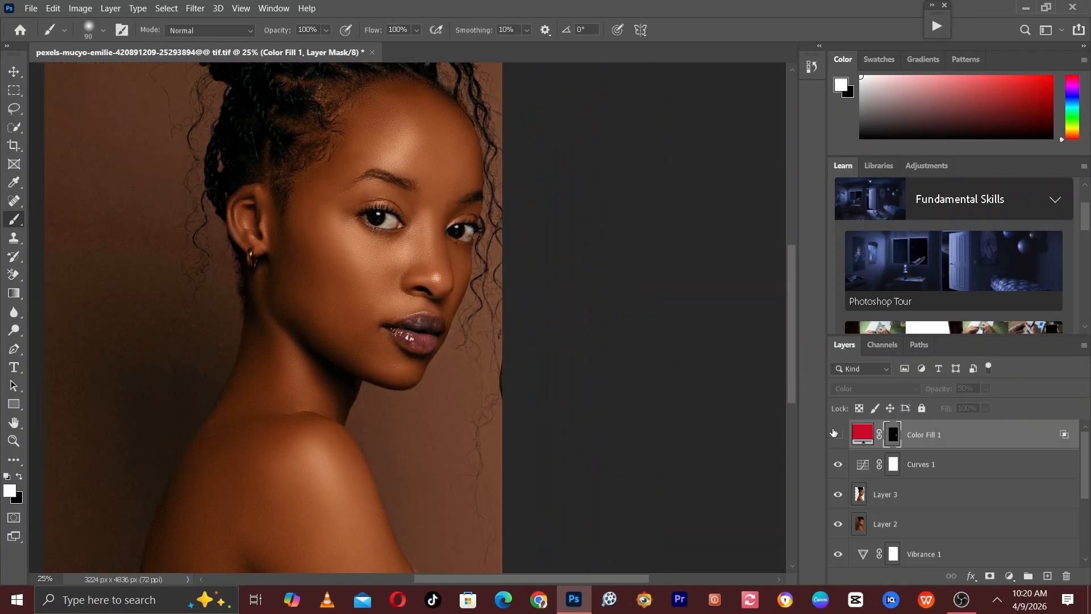
key(ctrl+plus)
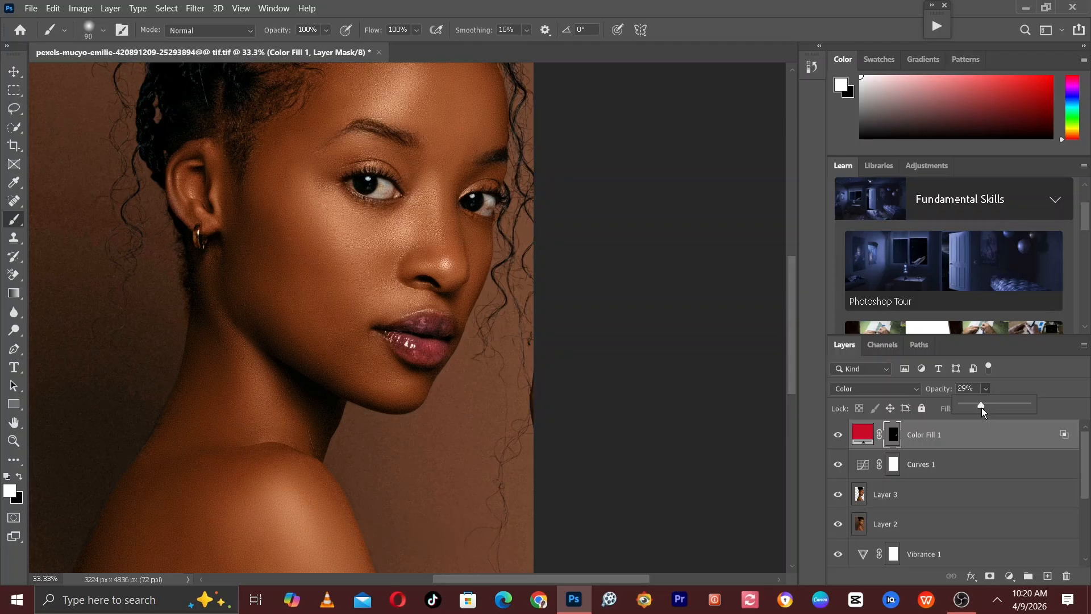
key(ctrl+plus)
key(ctrl+plus)
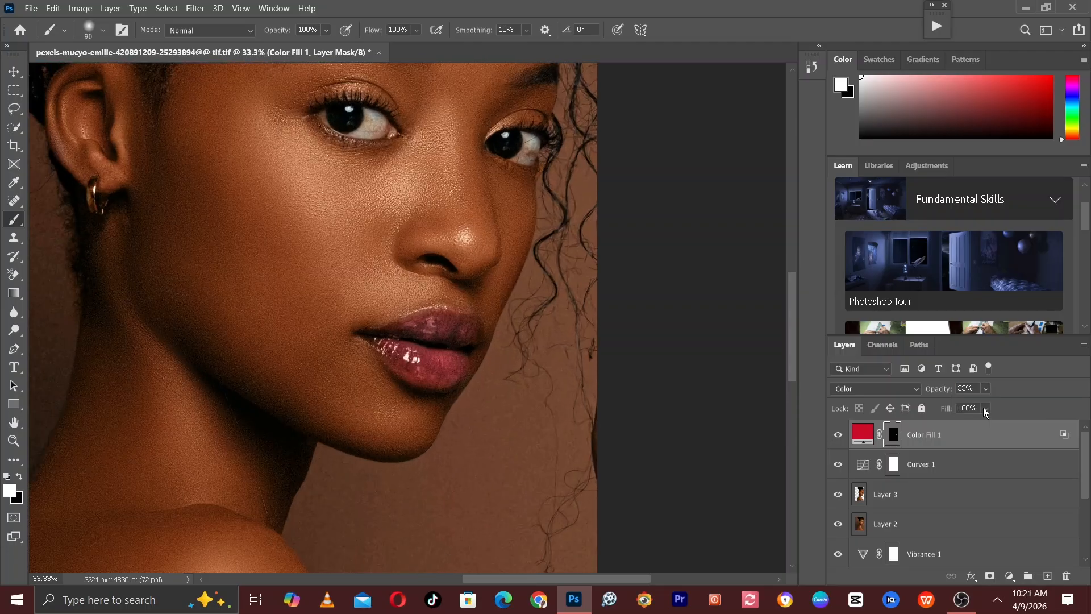
key(ctrl+minus)
key(ctrl+minus)
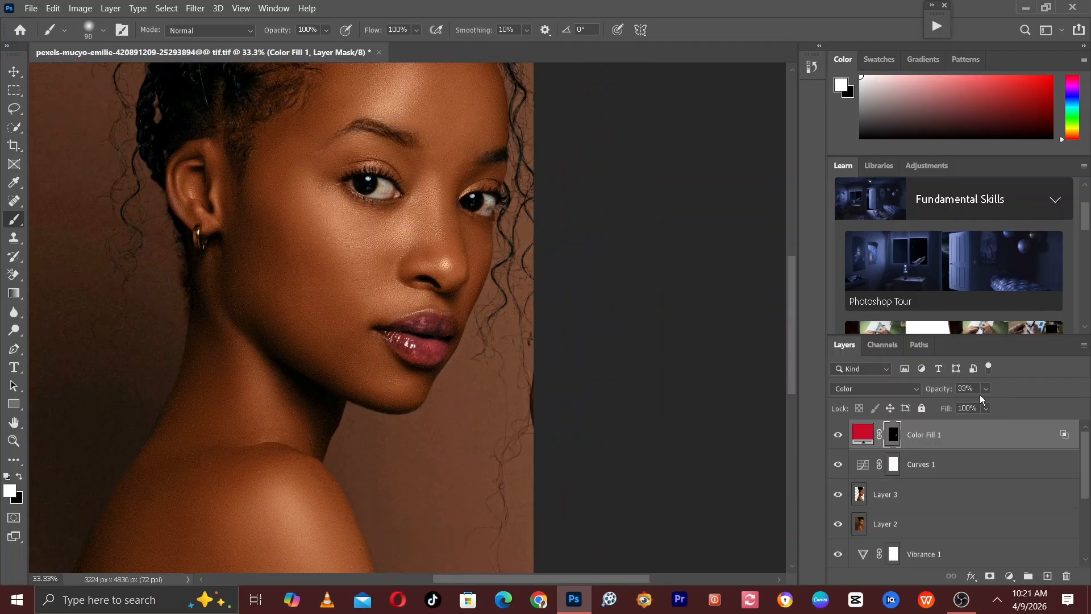
- Set the red fill layer's opacity to 35% after trying 30%
click(966, 389)
text(30)
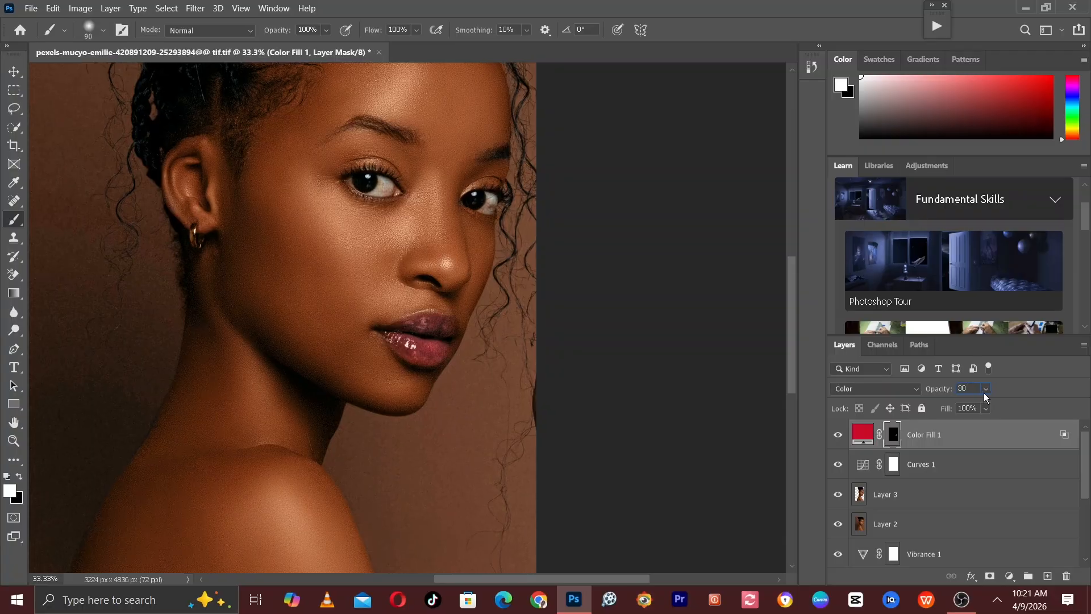
key(ctrl+plus)
key(Return)
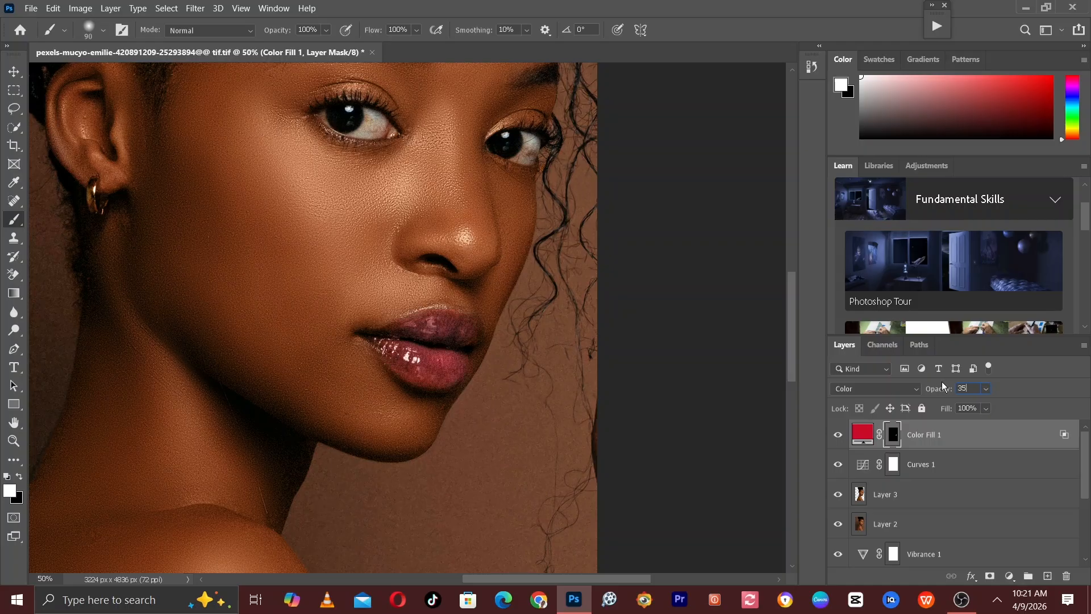
text(35)
key(Return)
key(ctrl+minus)
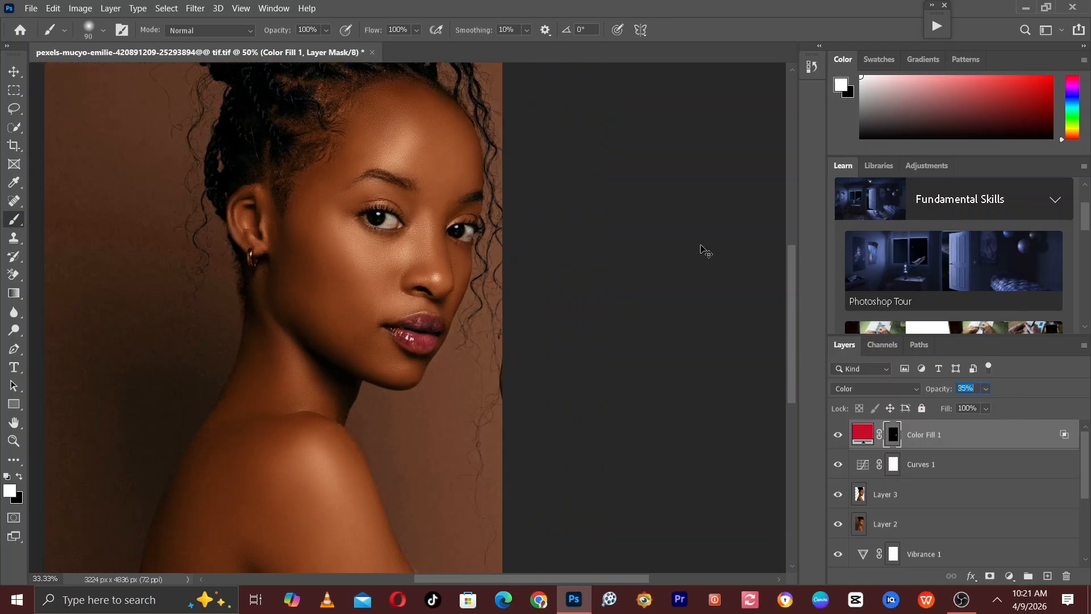
- Group all layers from the red fill down to Layer 1, leaving only the Background outside
click(14, 72)
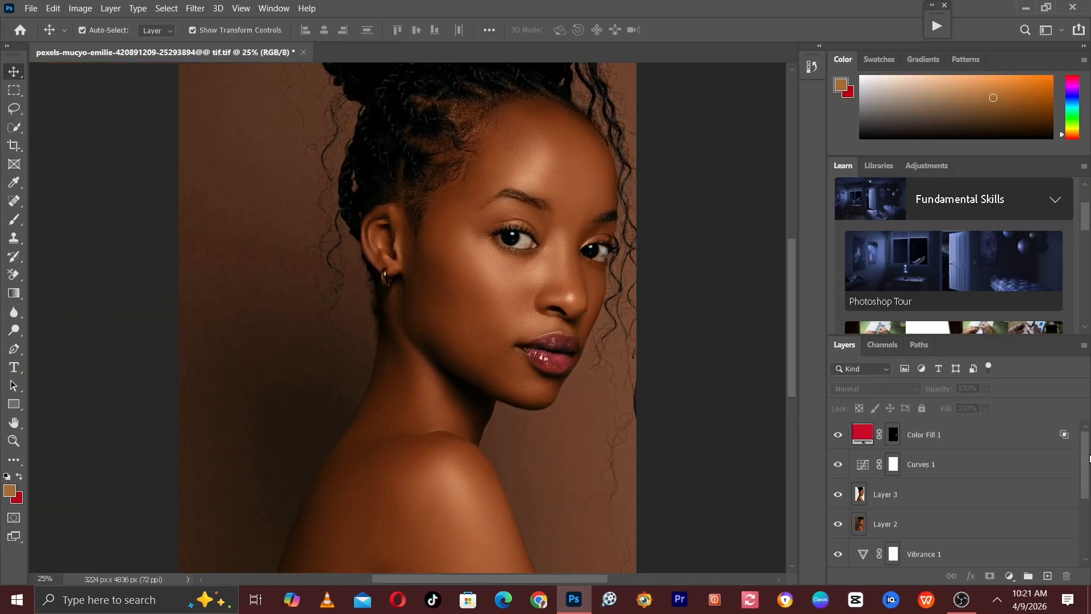
key(ctrl+minus)
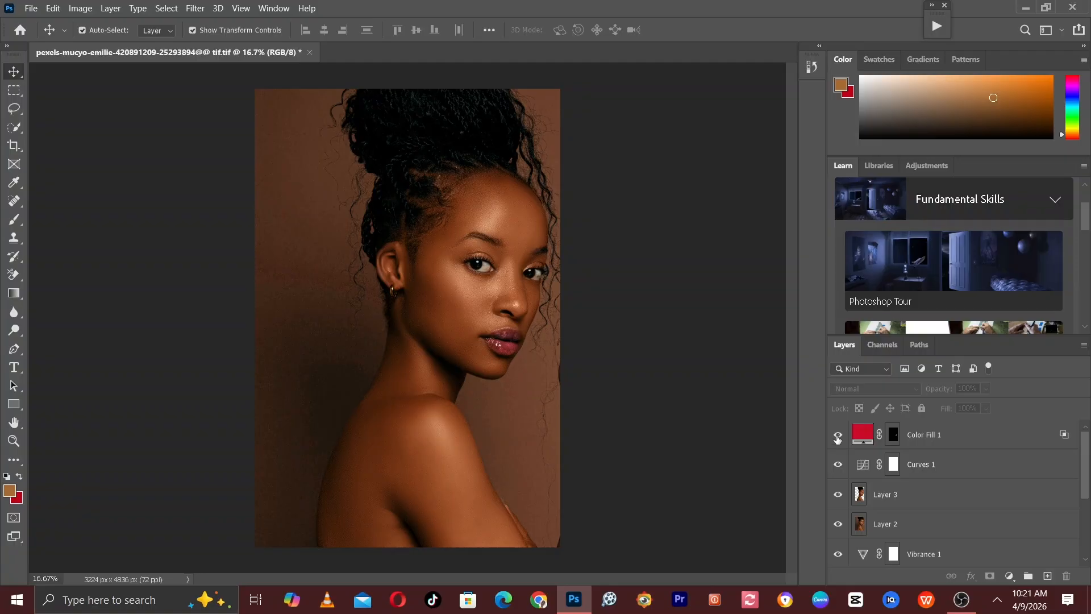
click(1029, 437)
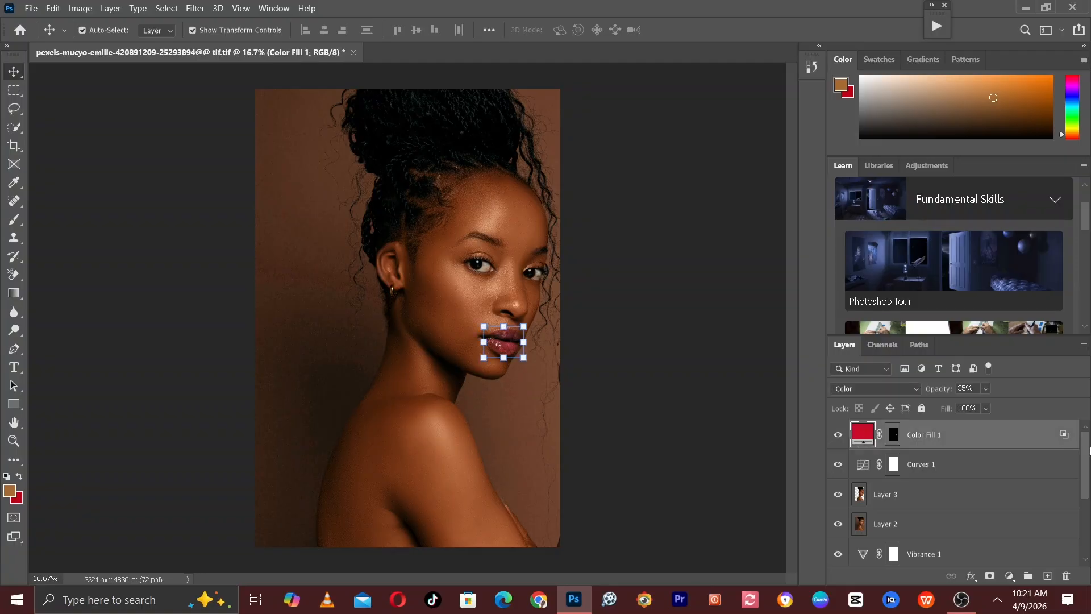
drag(1090, 455, 1090, 508)
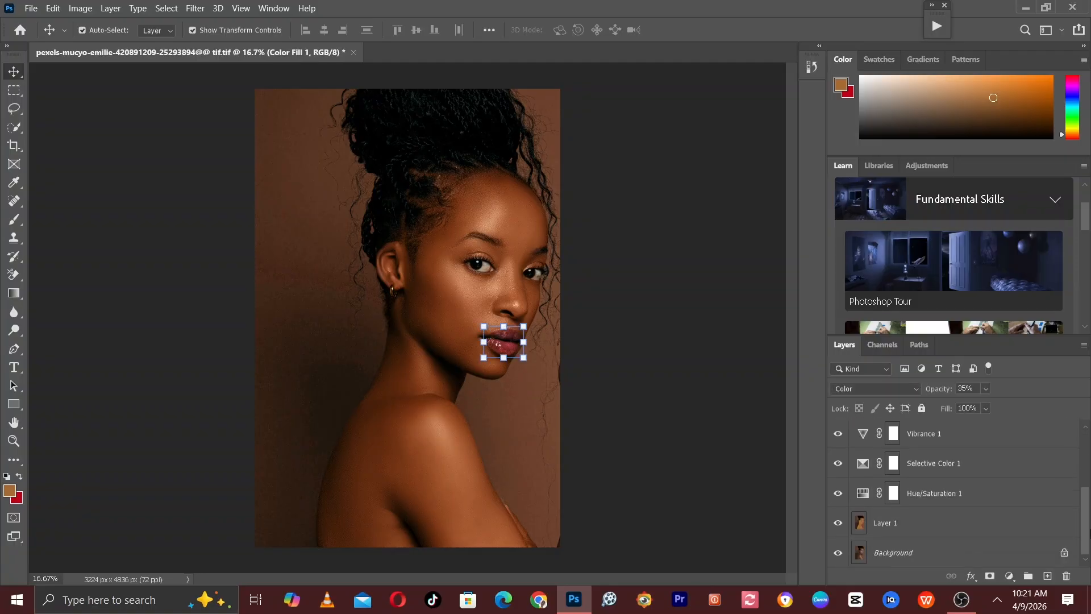
shift+click(1004, 534)
key(ctrl+g)
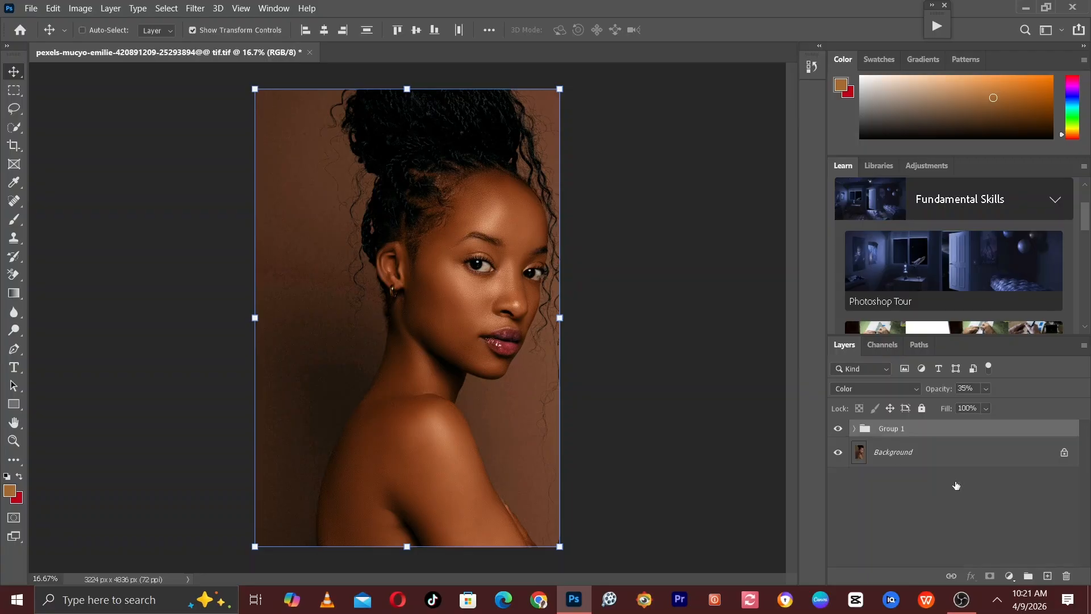
- Compare the retouched portrait with the original by hiding and showing the whole layer group
click(839, 430)
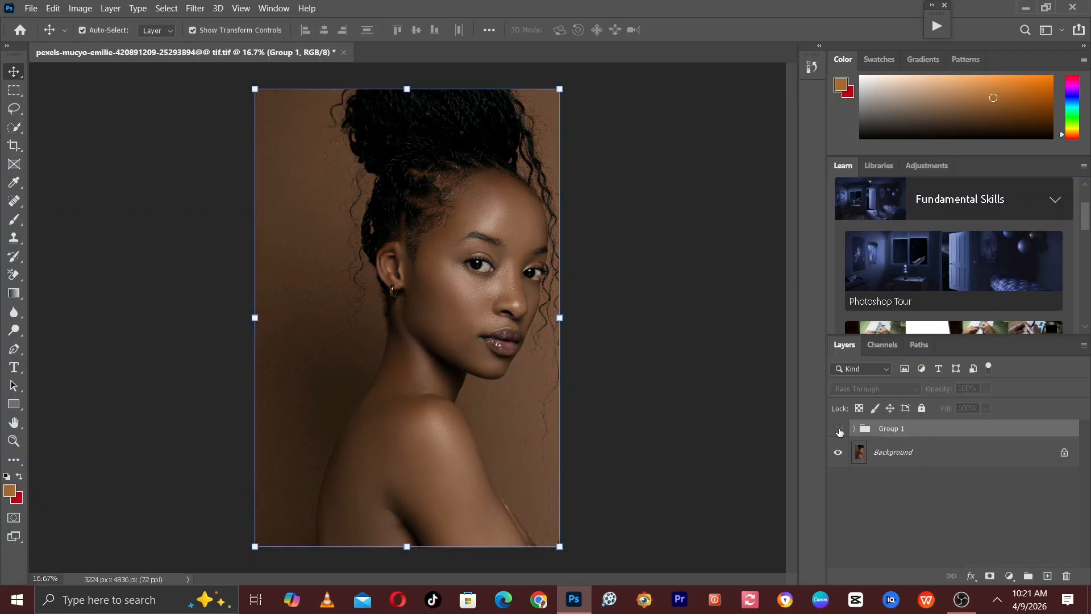
click(839, 430)
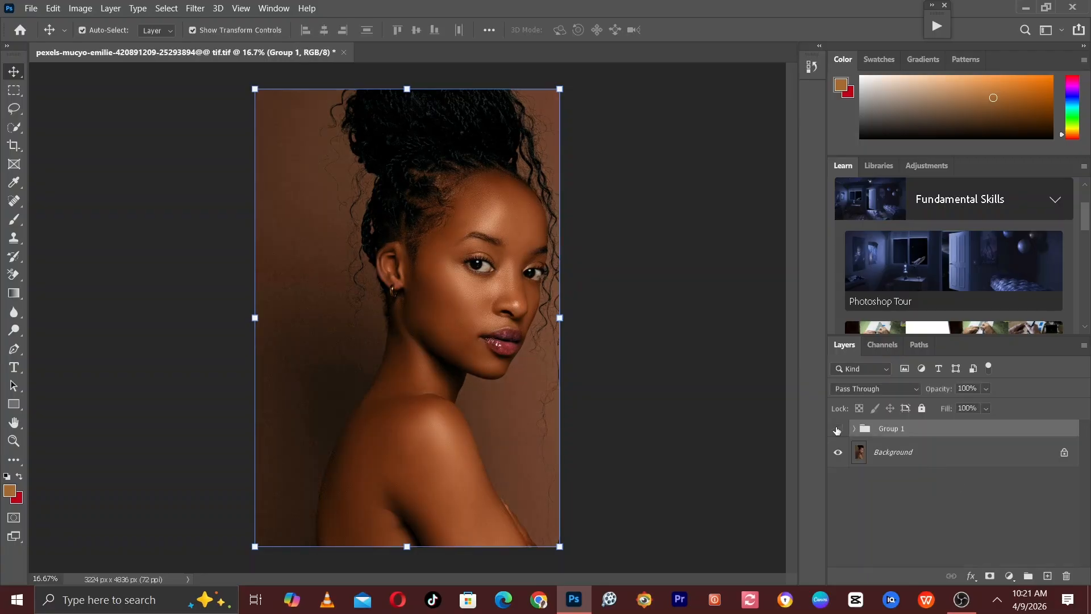
click(838, 430)
click(836, 429)
- Ungroup the retouching layers
click(854, 429)
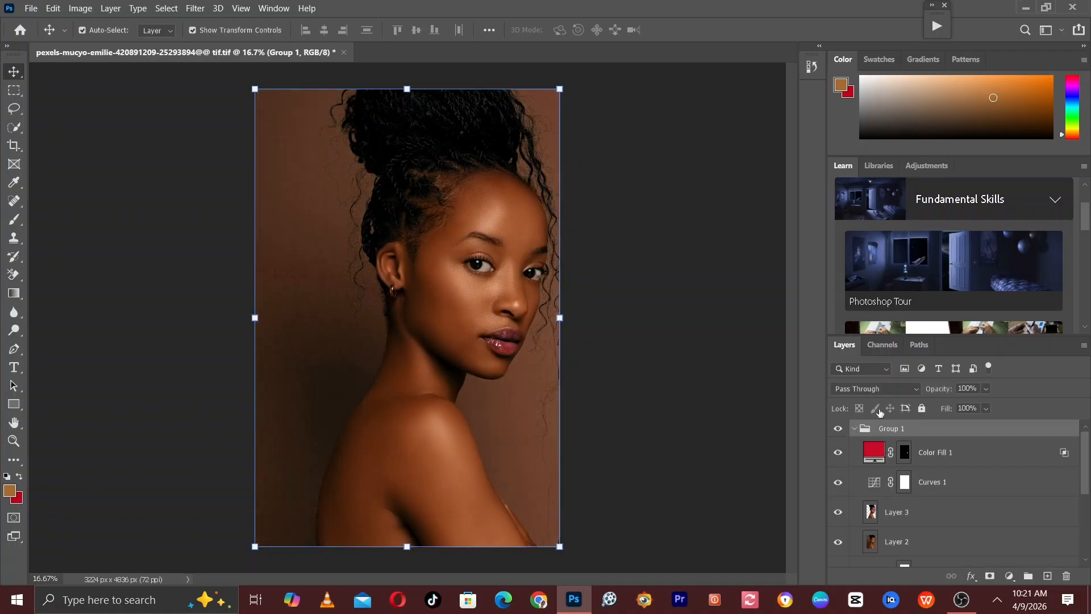
right_click(880, 430)
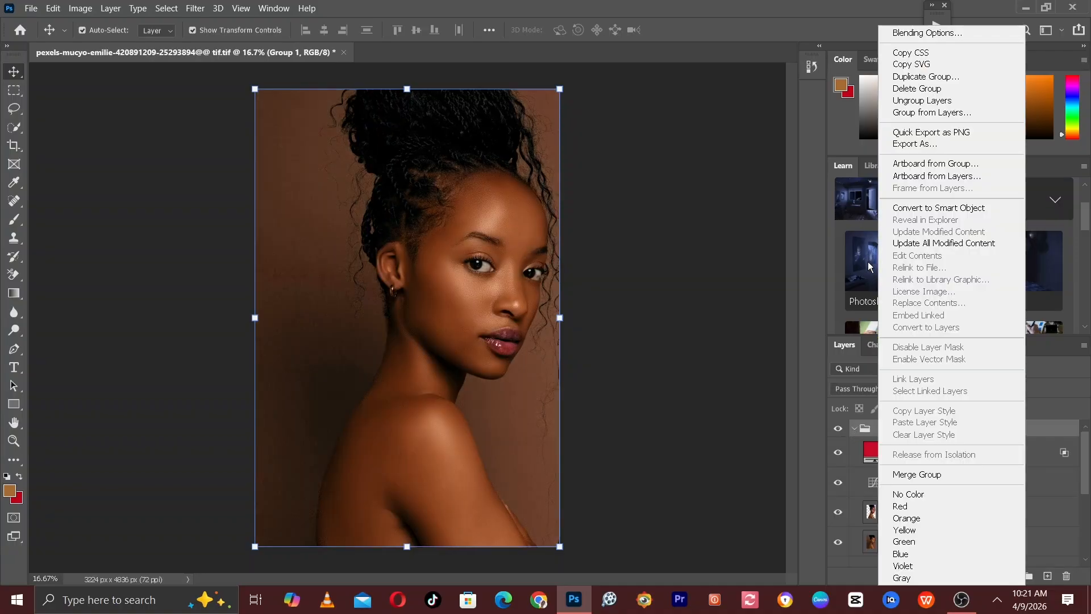
click(932, 101)
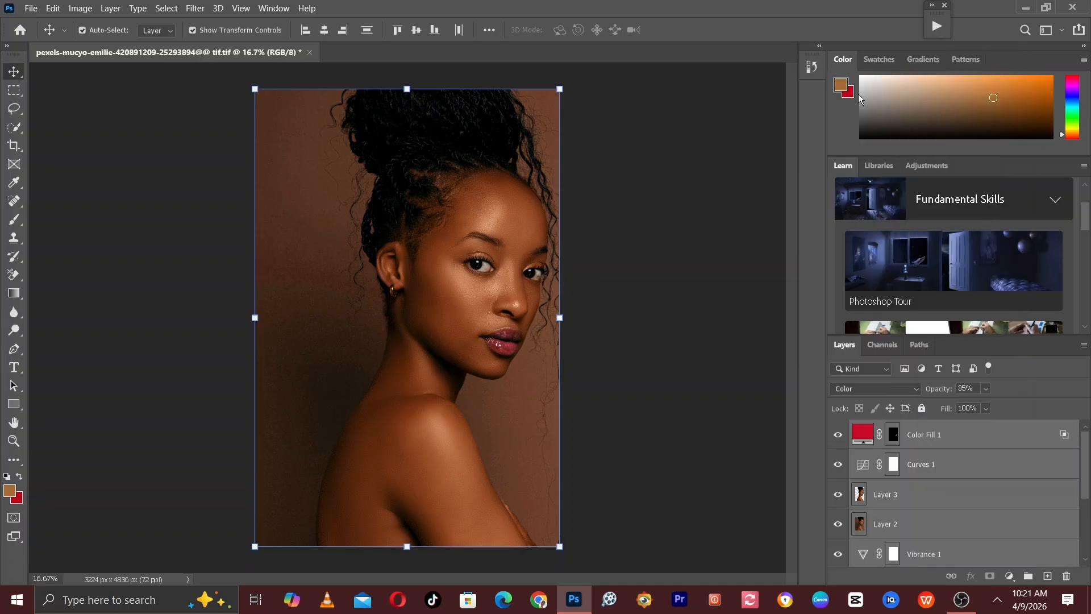
- Add a Hue/Saturation adjustment layer above the red fill layer for work on the eyes
key(ctrl+plus)
key(ctrl+plus)
key(ctrl+plus)
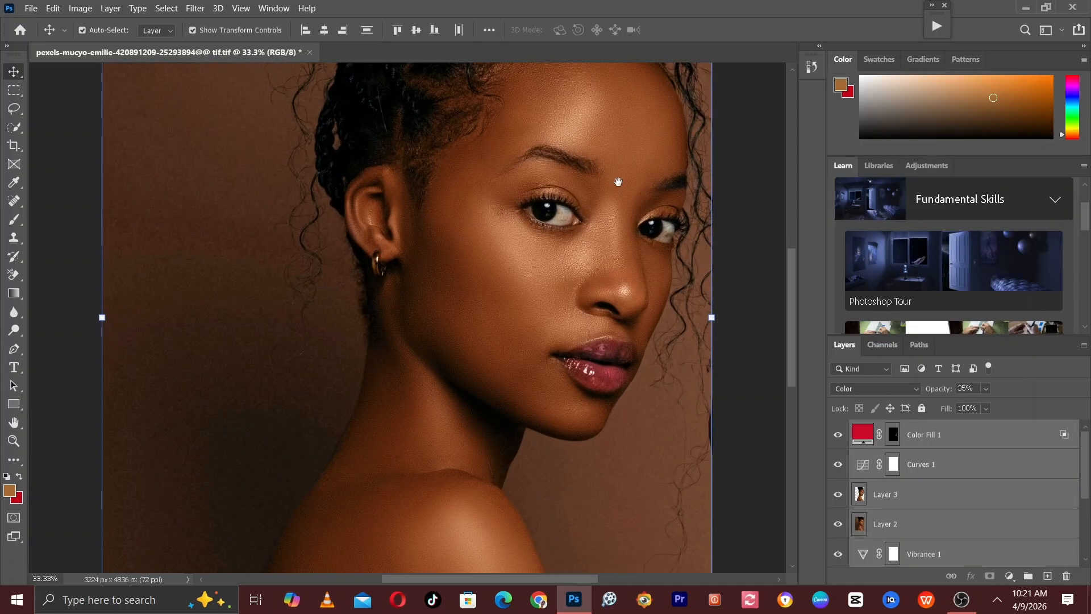
drag(621, 182, 460, 282)
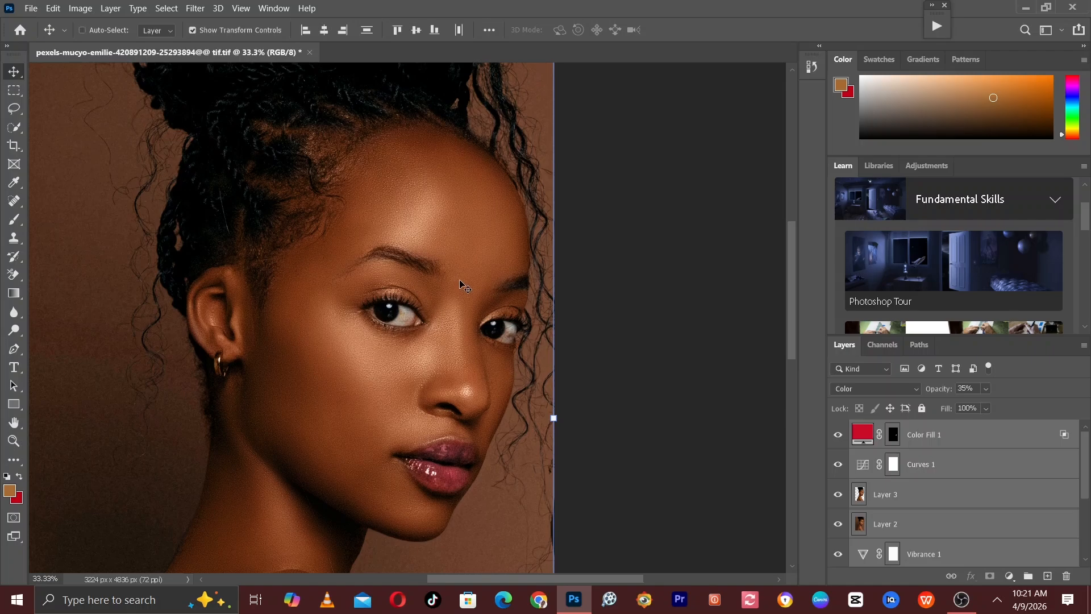
key(ctrl+plus)
key(ctrl+plus)
key(ctrl+plus)
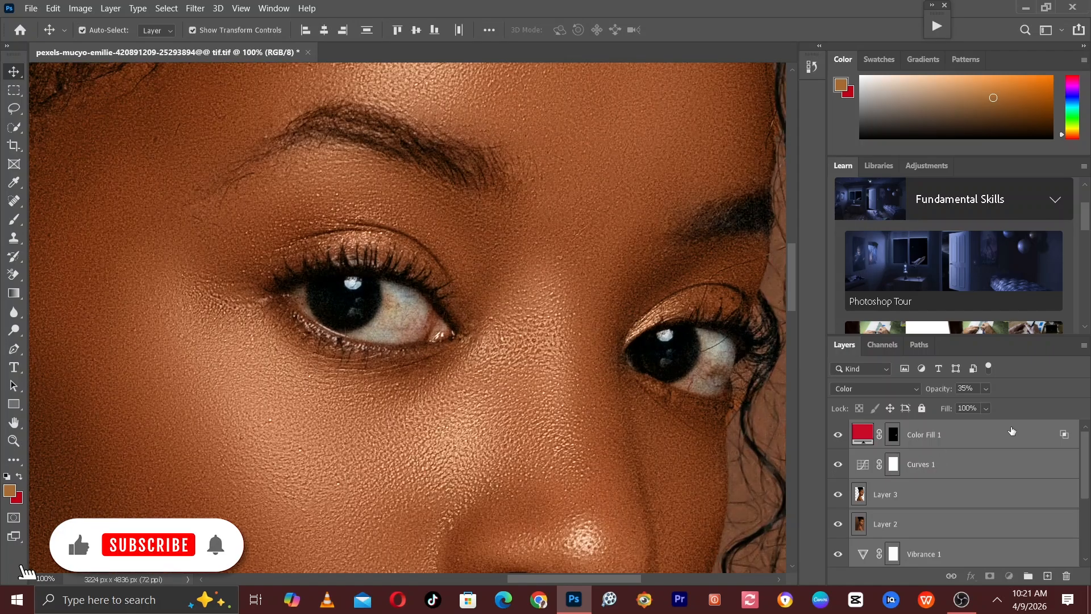
click(1011, 430)
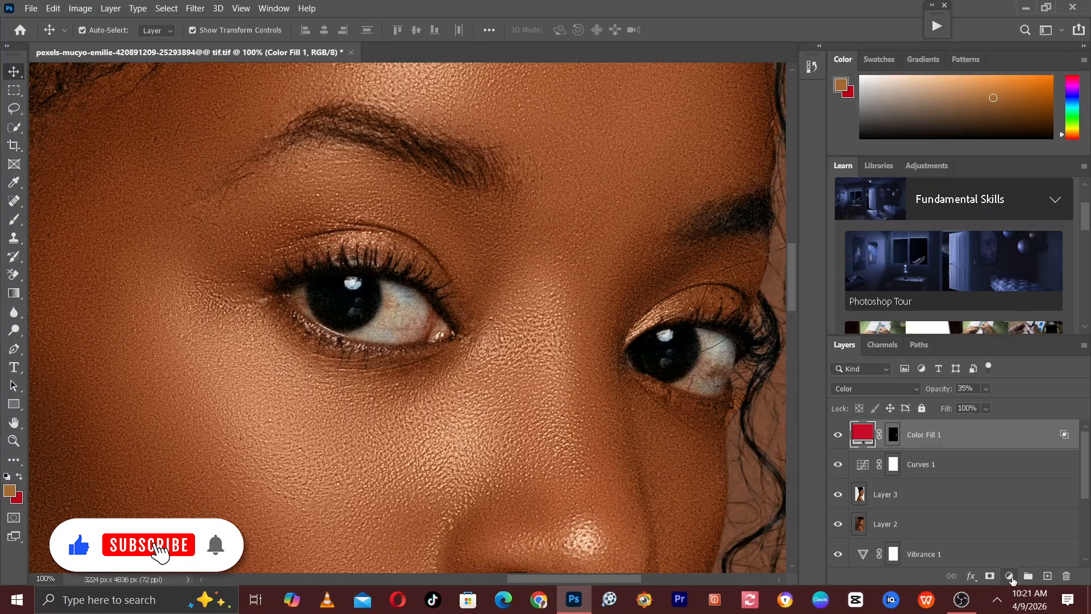
click(1010, 576)
click(1004, 444)
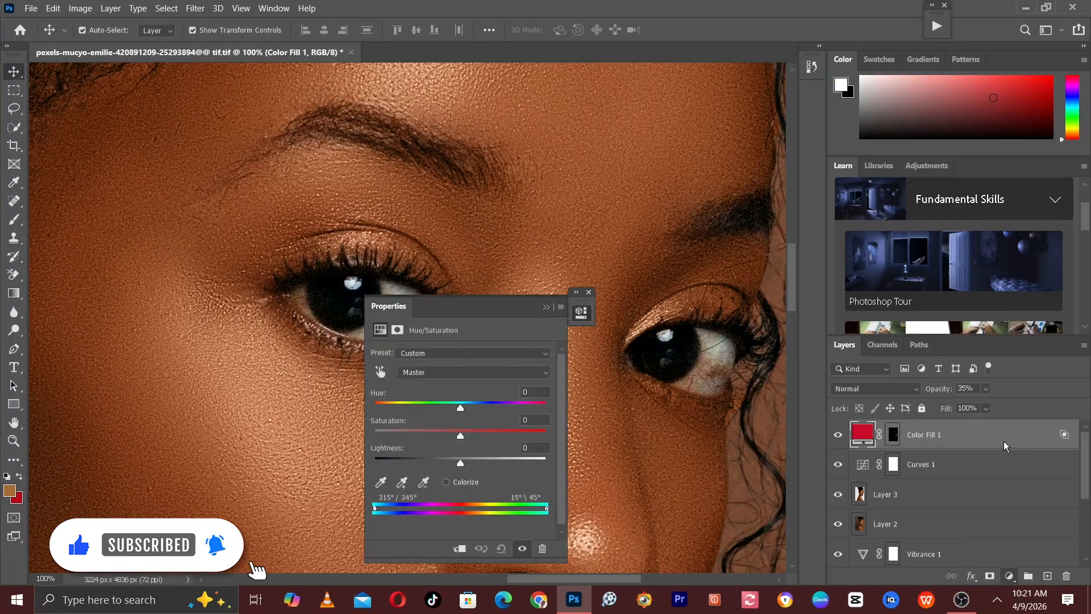
- Set the new Hue/Saturation layer's saturation to -70 and invert its mask to hide the effect
drag(467, 305, 704, 306)
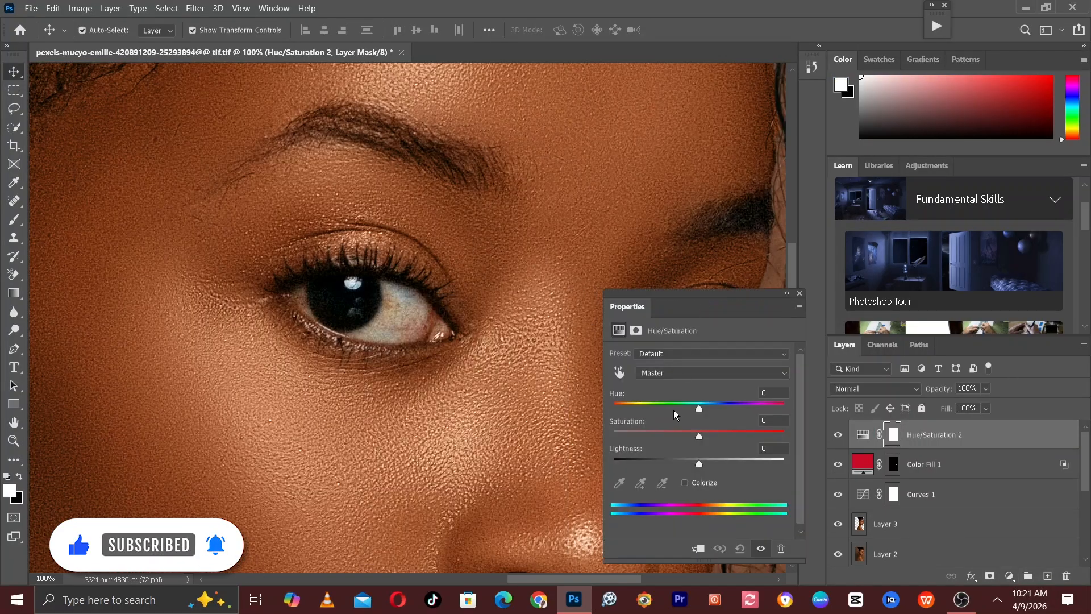
click(773, 421)
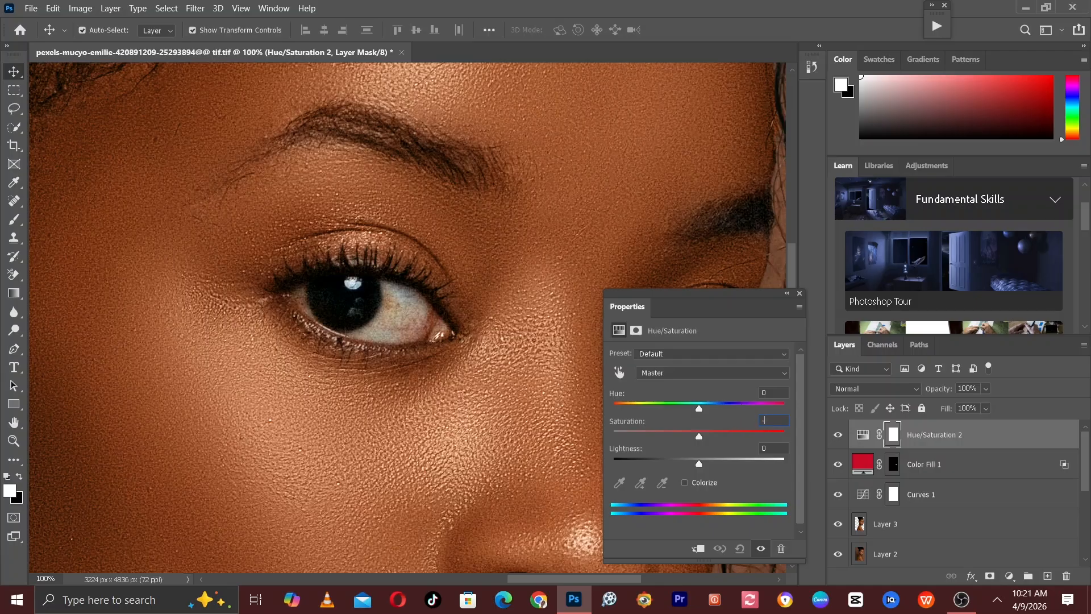
text(-70)
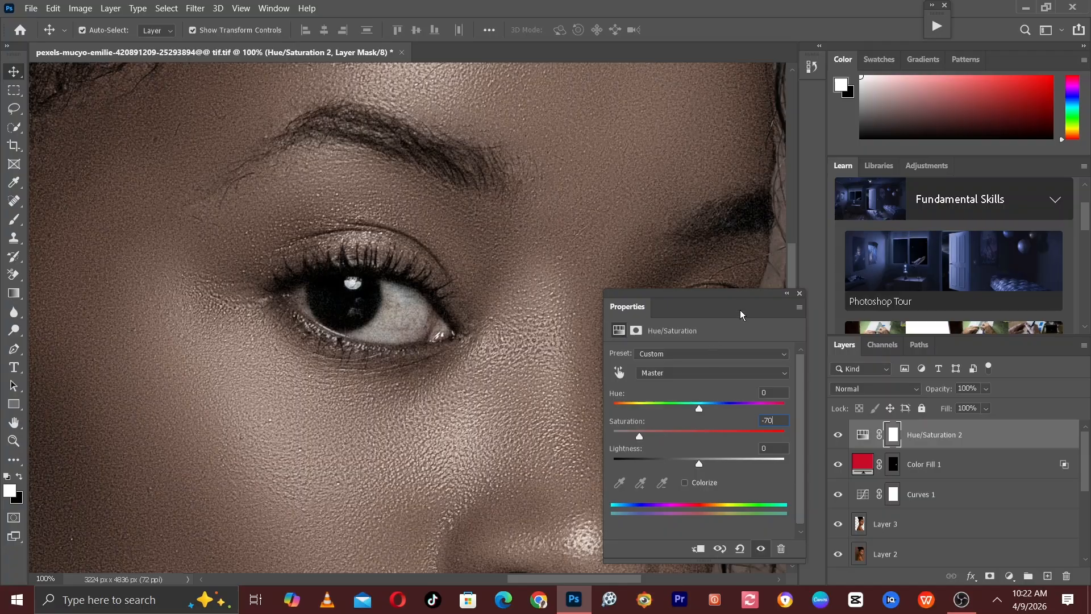
click(787, 293)
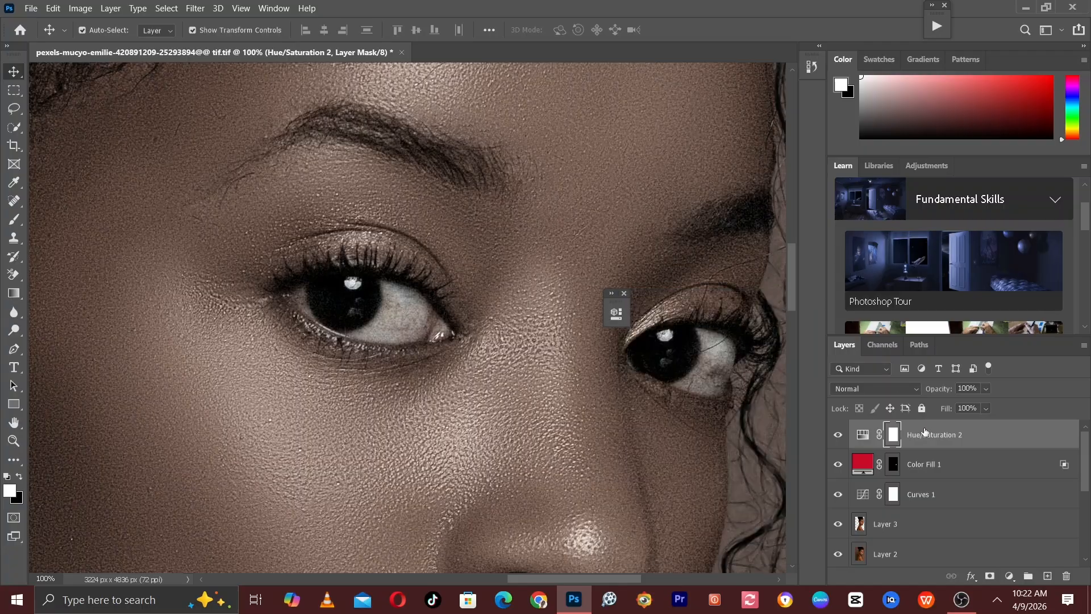
key(ctrl+i)
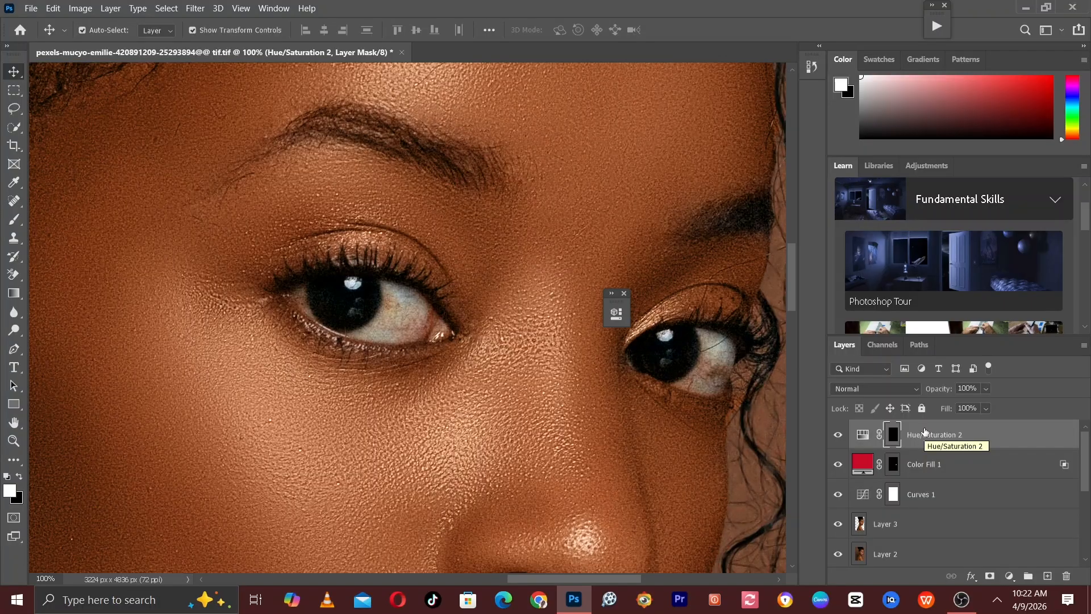
- Paint white with a small brush on the Hue/Saturation 2 mask over the white and inner corner of the eye nearer the ear
key(ctrl+plus)
click(17, 227)
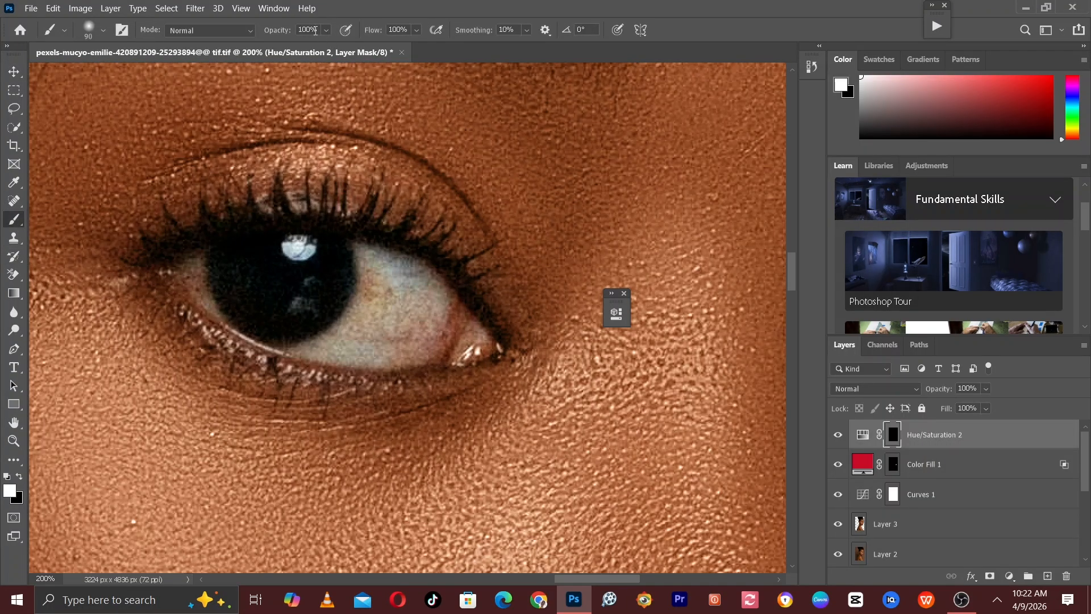
key(bracketleft)
key(bracketleft)
key(bracketleft)
key(bracketleft)
key(bracketleft)
key(bracketleft)
key(bracketleft)
key(bracketleft)
key(bracketleft)
mouse_move(301, 355)
mouse_down()
mouse_move(387, 354)
mouse_move(431, 336)
mouse_move(392, 347)
mouse_move(426, 340)
mouse_move(441, 310)
mouse_move(391, 309)
mouse_move(378, 268)
mouse_move(344, 337)
mouse_move(397, 321)
mouse_up()
key(bracketright)
key(bracketright)
key(bracketright)
key(bracketleft)
mouse_move(463, 339)
mouse_down()
mouse_move(437, 352)
mouse_move(482, 342)
mouse_move(452, 314)
mouse_move(424, 330)
mouse_up()
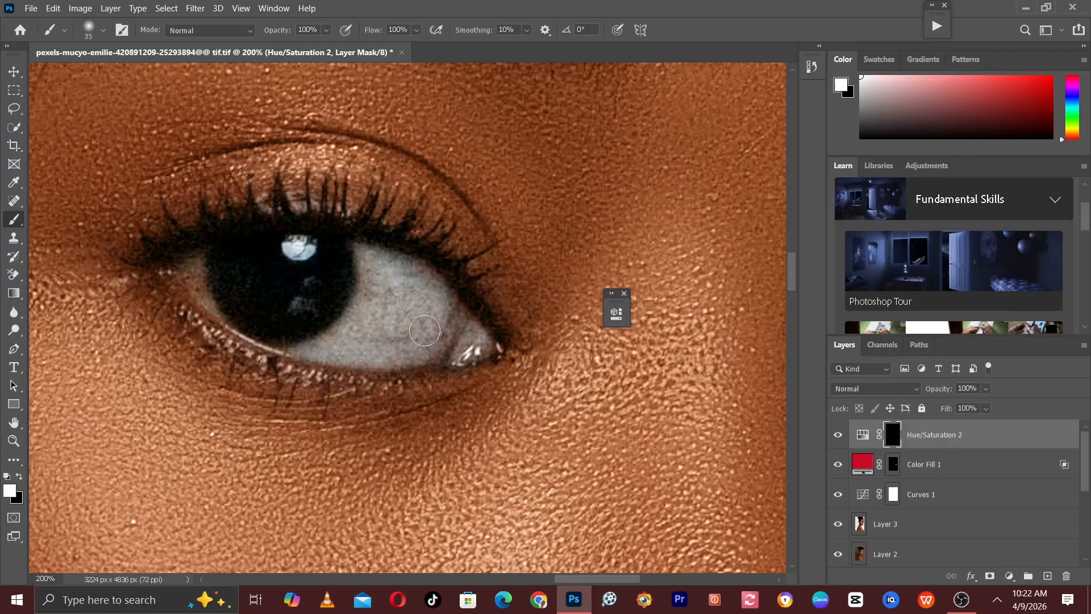
- Paint white on the same mask over the white of the other eye with a 30 px brush
key(bracketleft)
key(bracketleft)
key(bracketleft)
key(ctrl+minus)
key(bracketright)
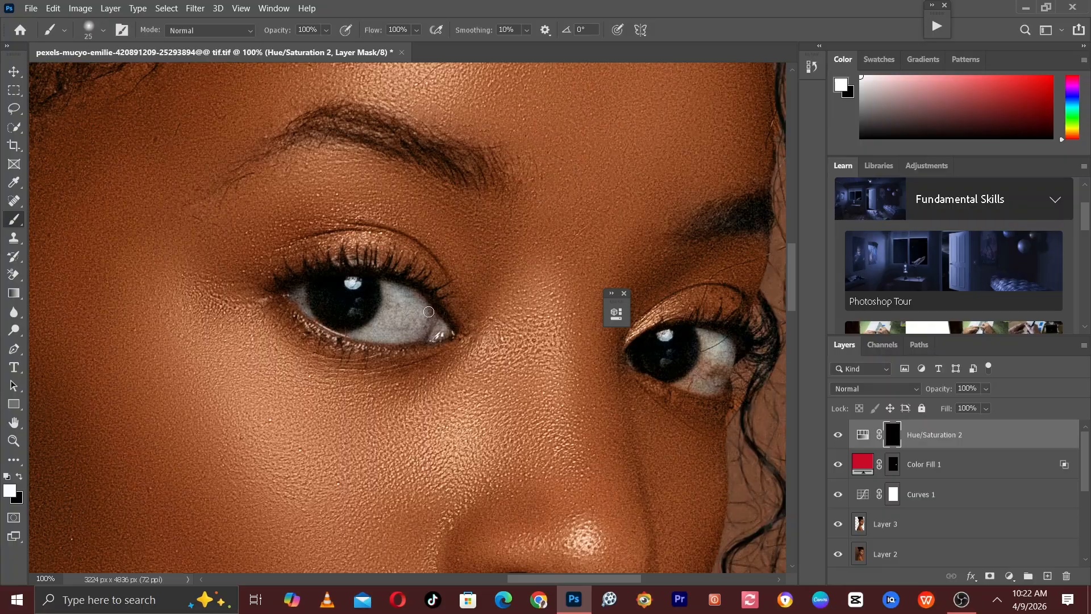
drag(430, 320, 280, 315)
key(ctrl+plus)
key(bracketright)
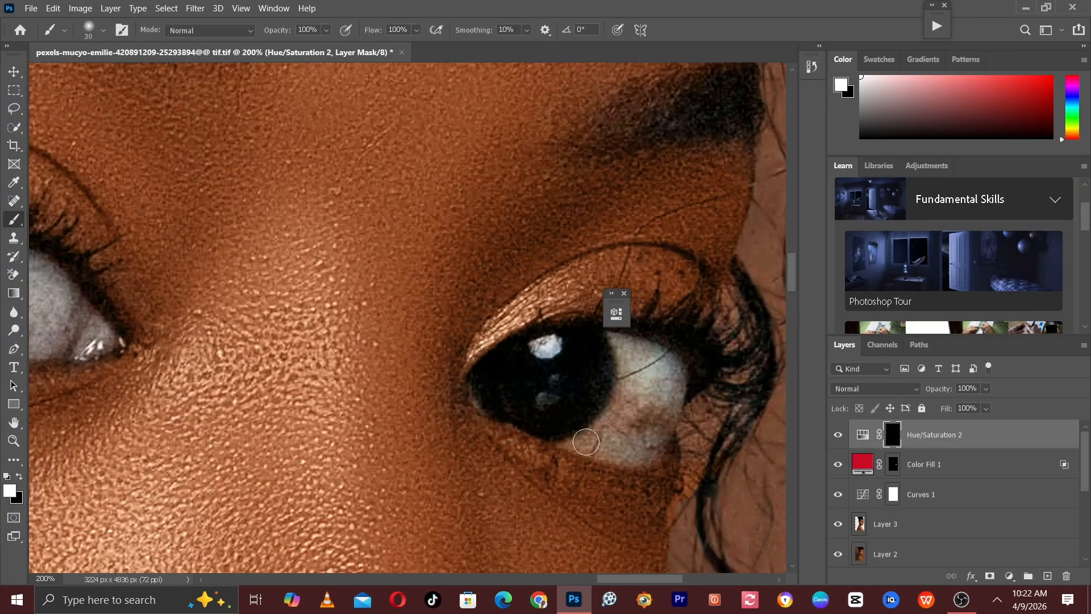
mouse_move(586, 441)
mouse_down()
mouse_move(630, 394)
mouse_move(592, 435)
mouse_move(672, 406)
mouse_move(646, 441)
mouse_move(587, 446)
mouse_move(632, 415)
mouse_move(631, 344)
mouse_up()
- Compare the eyes with and without the desaturation by hiding and showing the Hue/Saturation 2 layer
key(ctrl+minus)
key(ctrl+minus)
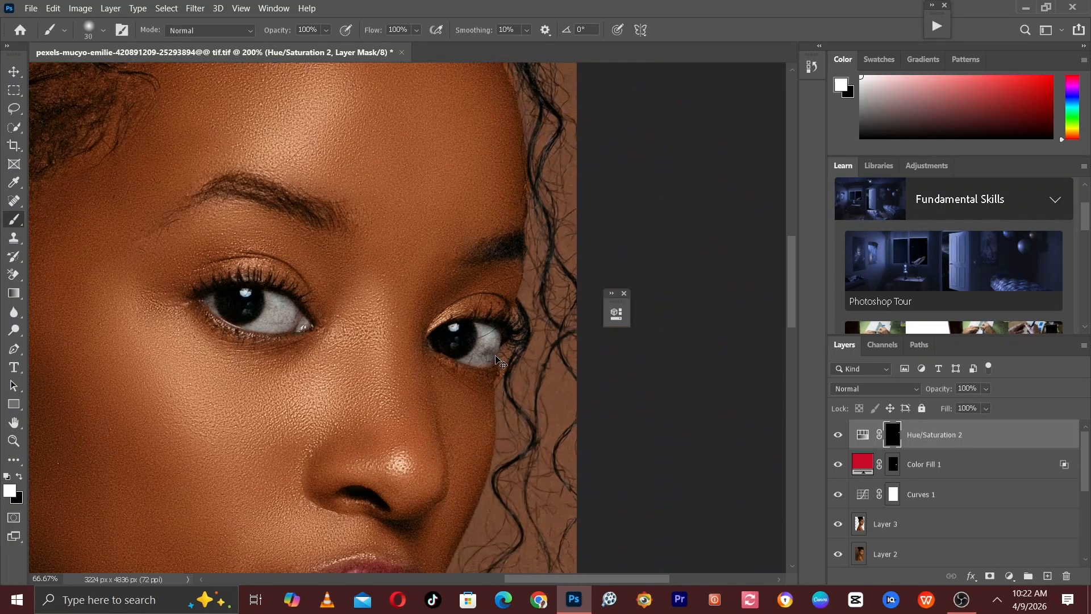
key(ctrl+minus)
key(ctrl+minus)
key(ctrl+plus)
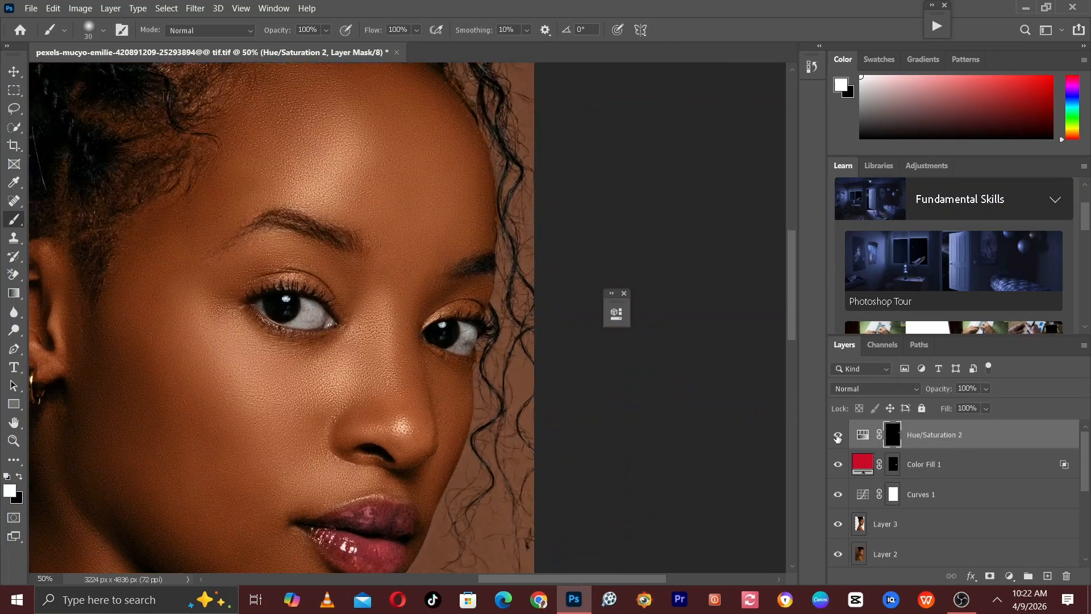
key(ctrl+plus)
click(838, 437)
click(839, 436)
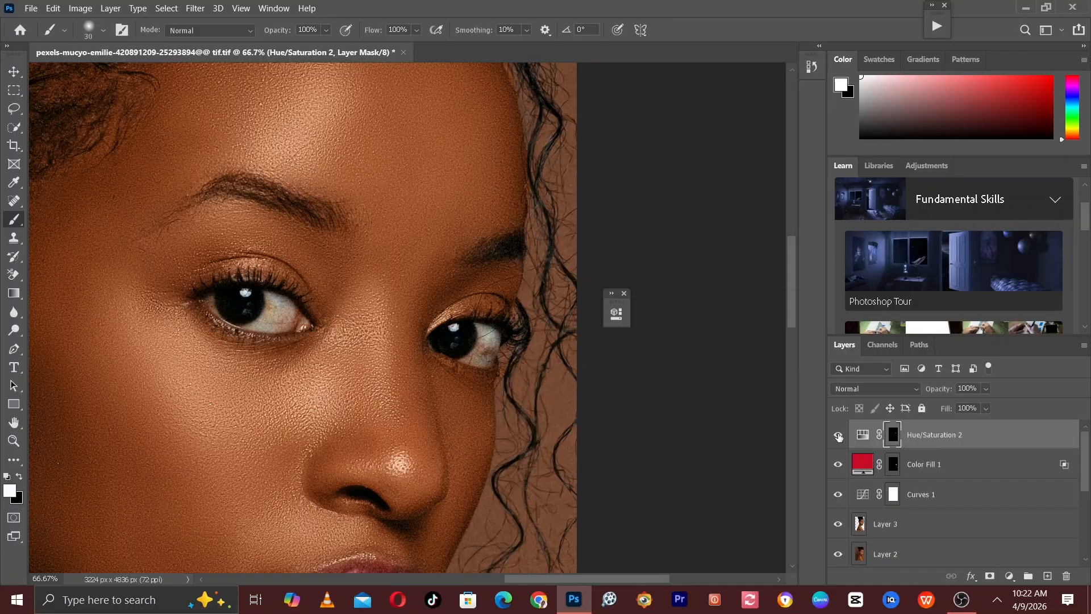
- Lower the Hue/Saturation 2 layer's opacity to 91% to soften the eye whitening
key(ctrl+minus)
key(ctrl+minus)
key(ctrl+minus)
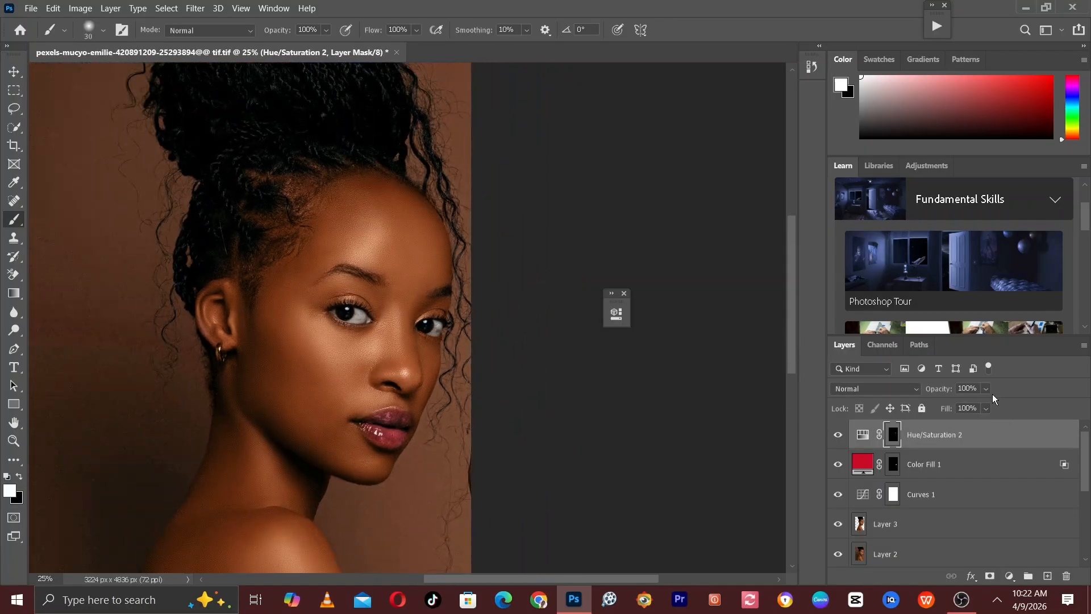
drag(995, 409, 997, 409)
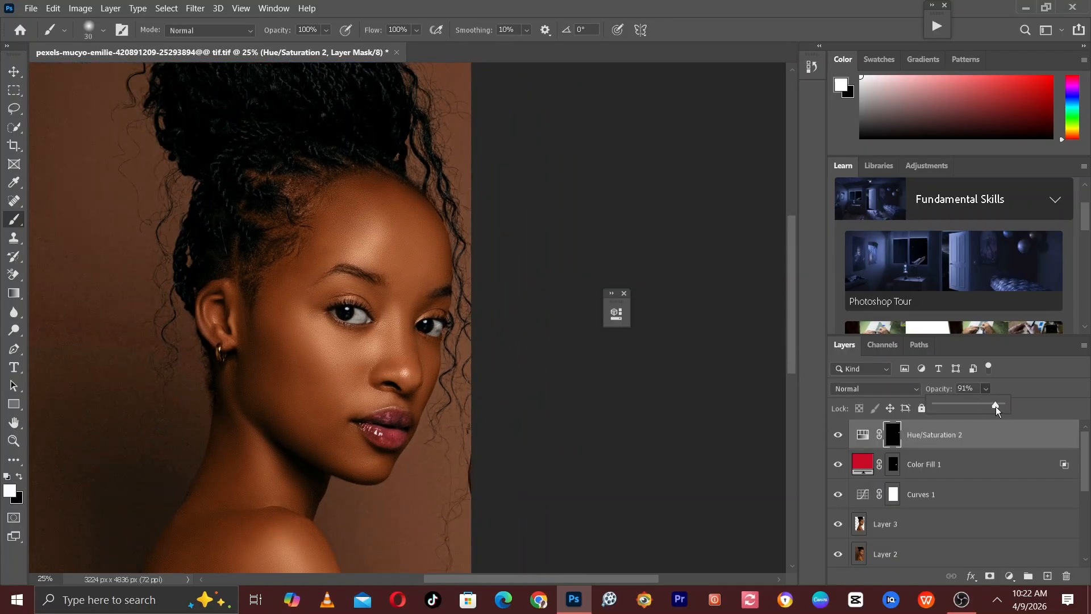
- Group all layers above the Background, from Hue/Saturation 2 down to Layer 1
key(ctrl+minus)
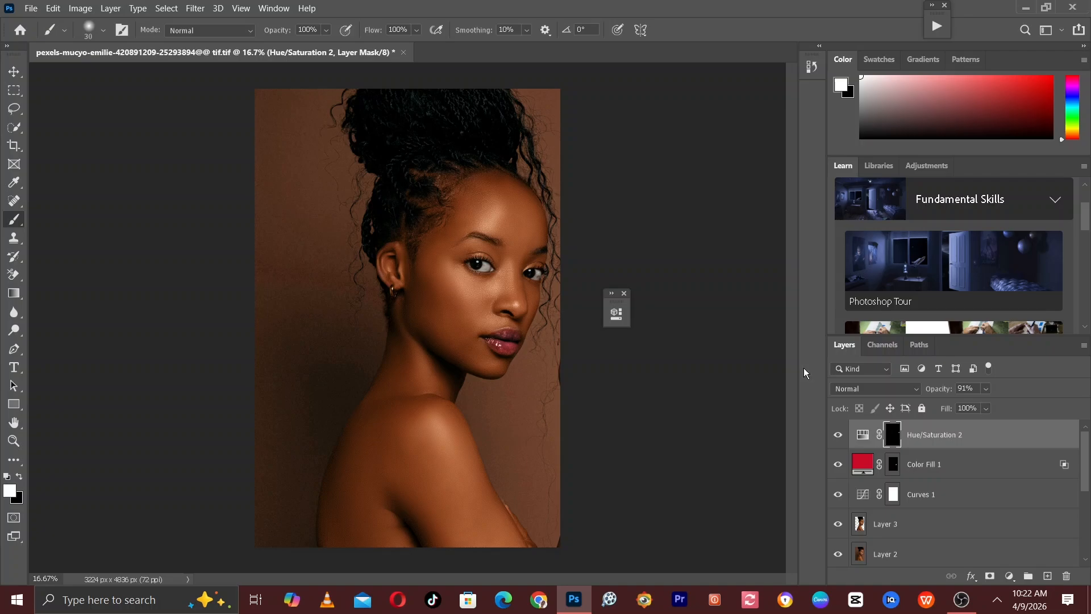
scroll(954, 494, down, 5)
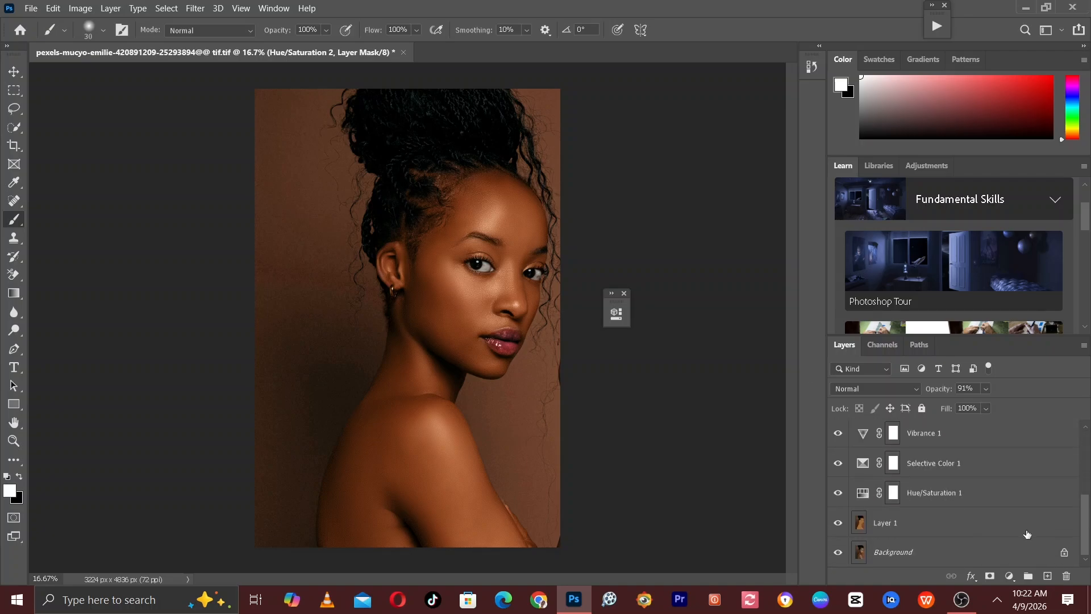
shift+click(966, 524)
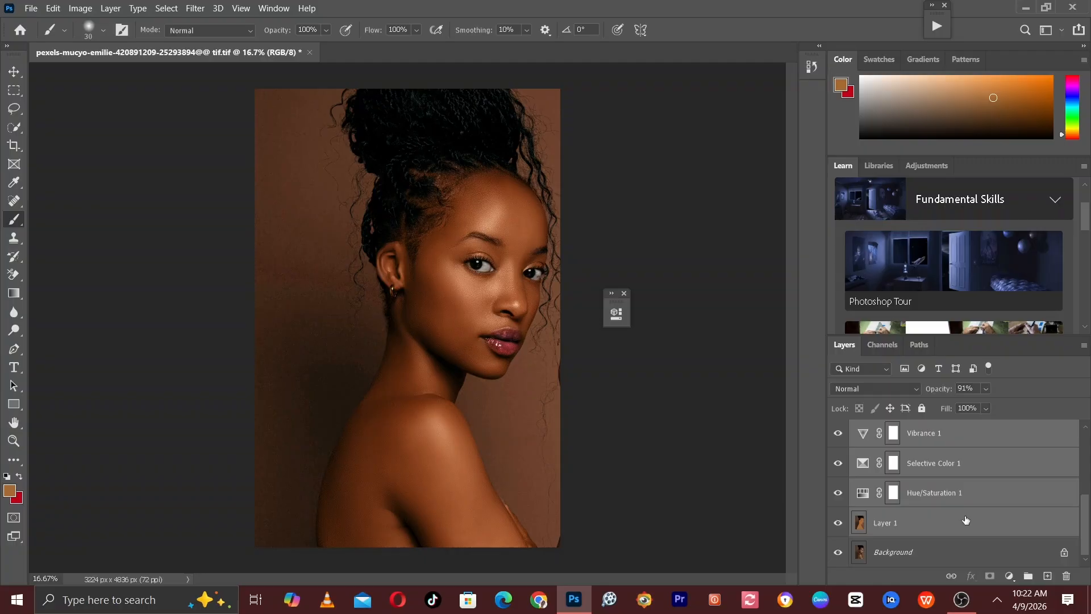
key(ctrl+g)
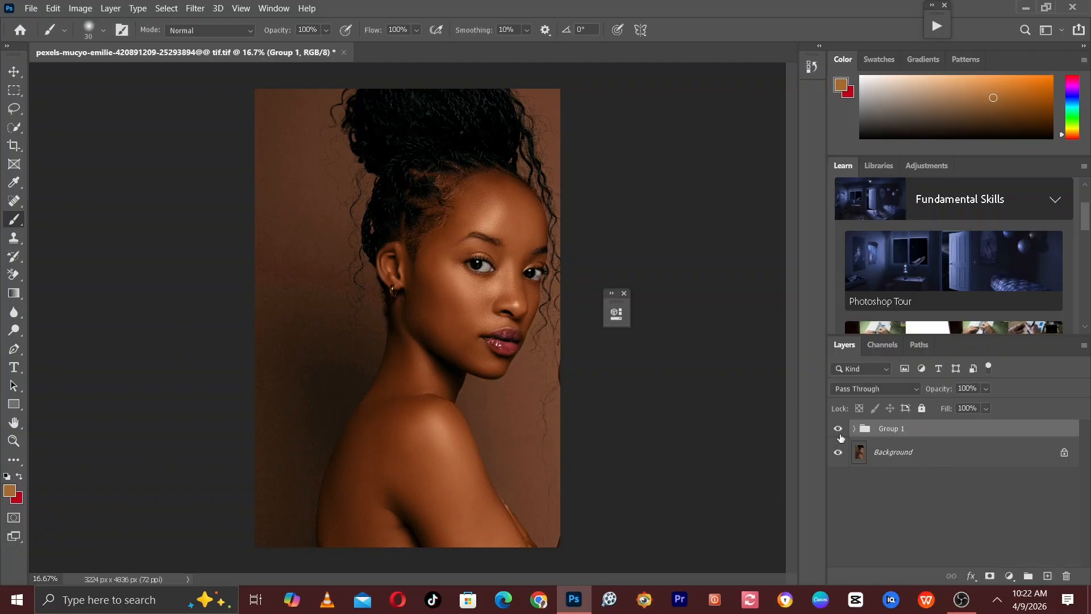
- Compare the finished retouch with the original Background by repeatedly hiding and showing Group 1, leaving it shown
key(ctrl+plus)
click(837, 429)
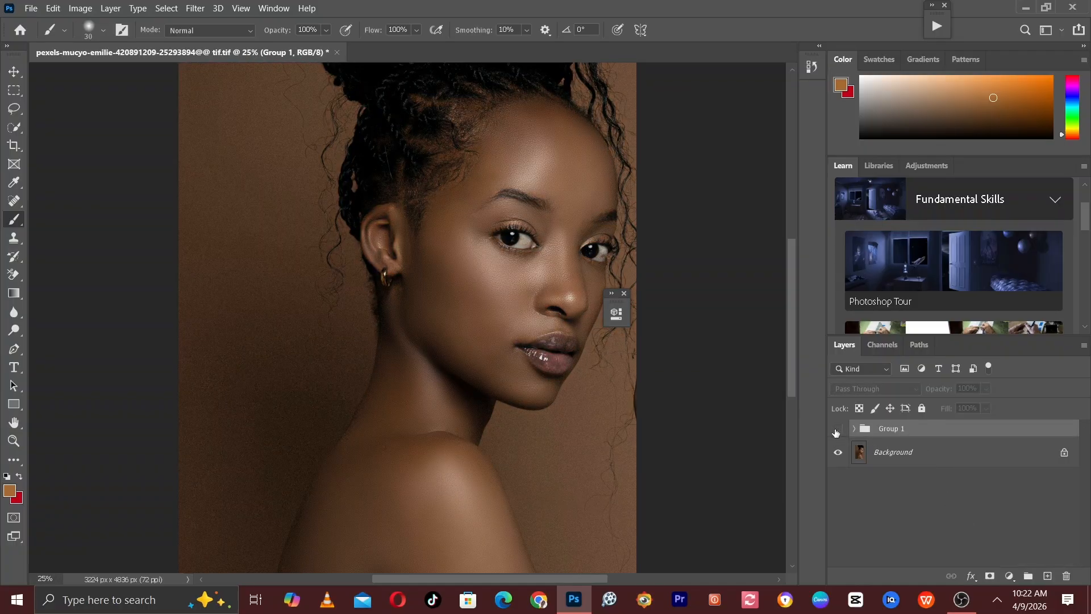
key(ctrl+minus)
click(836, 430)
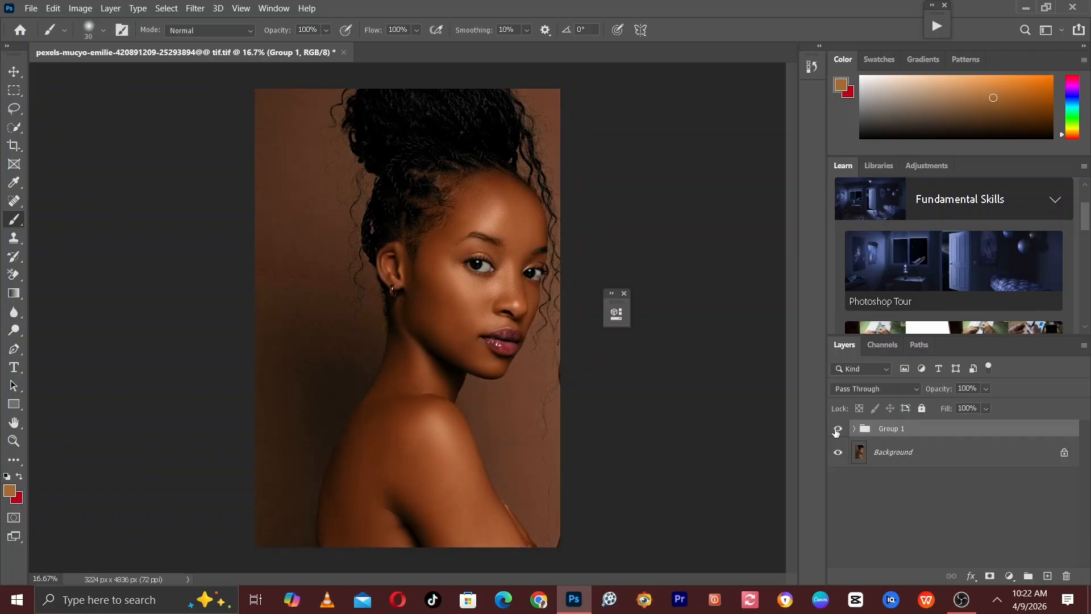
click(836, 431)
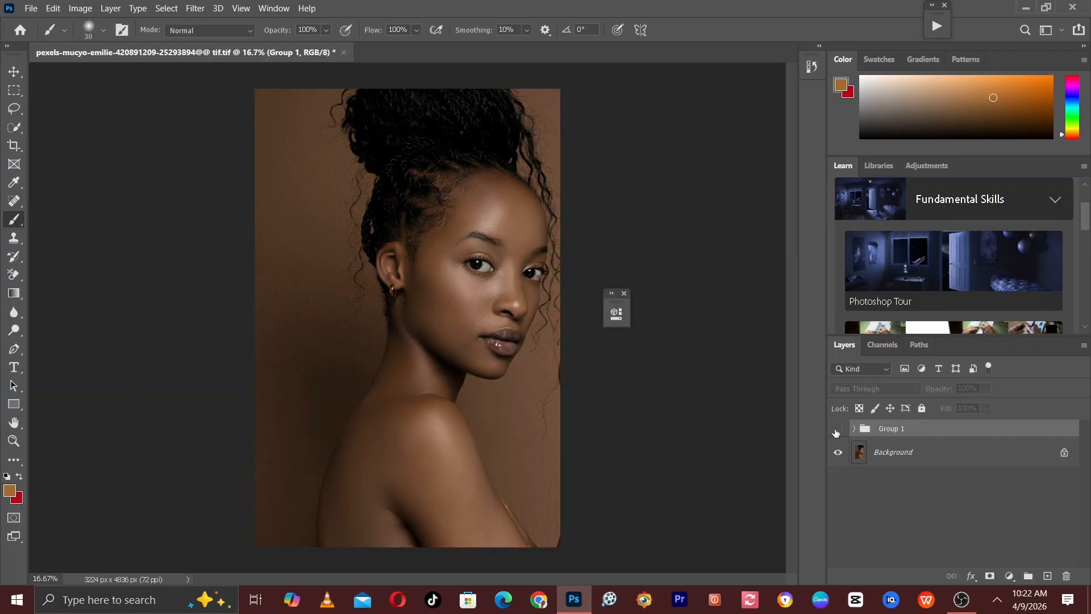
click(836, 431)
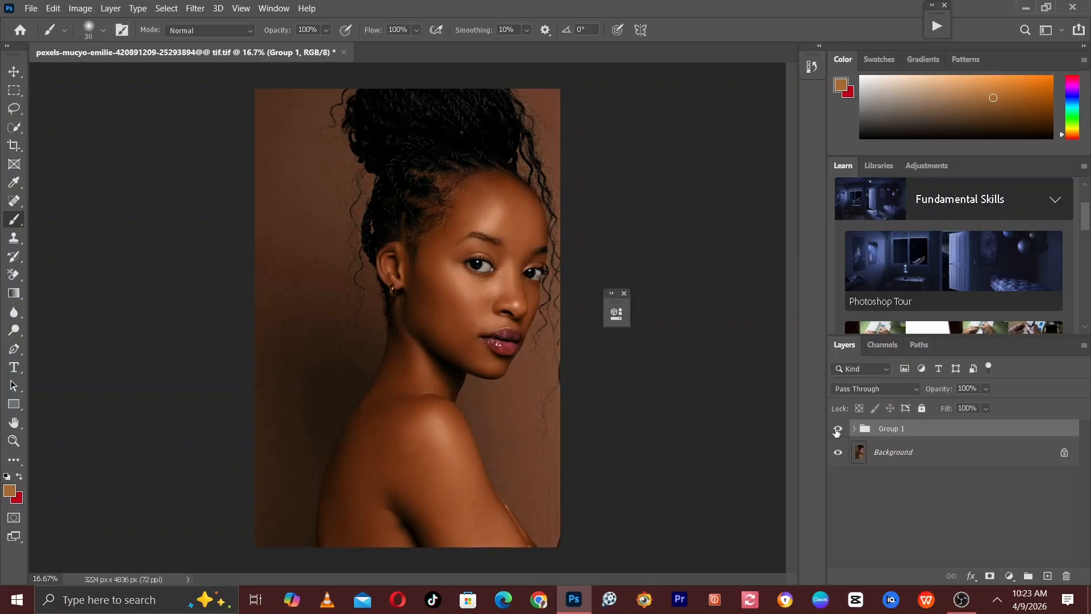